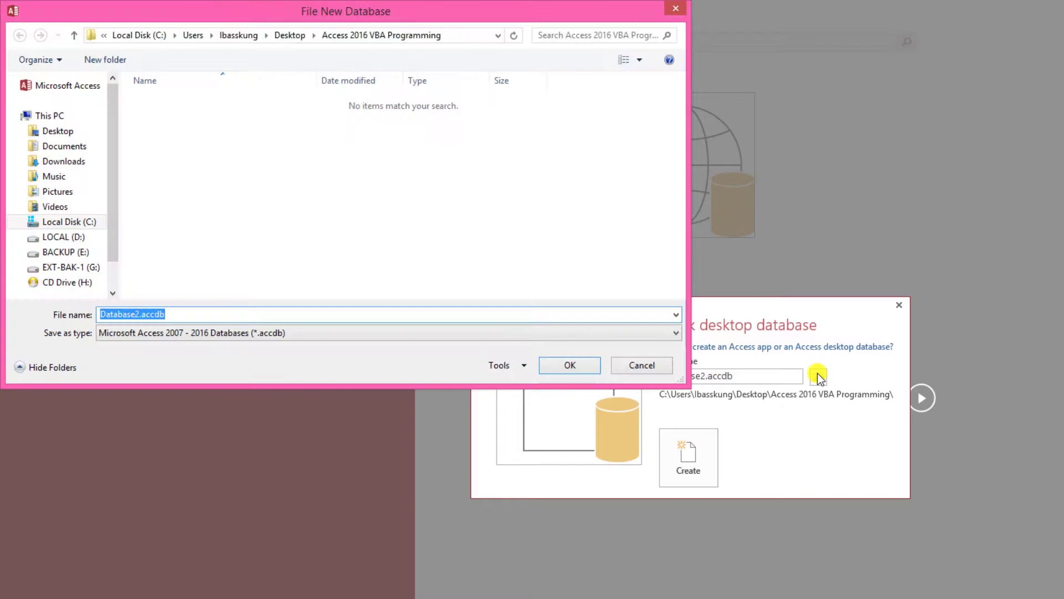
- Create a CSUAM folder on the Desktop and name the new database EmployeeDb inside it
left_click(74, 133)
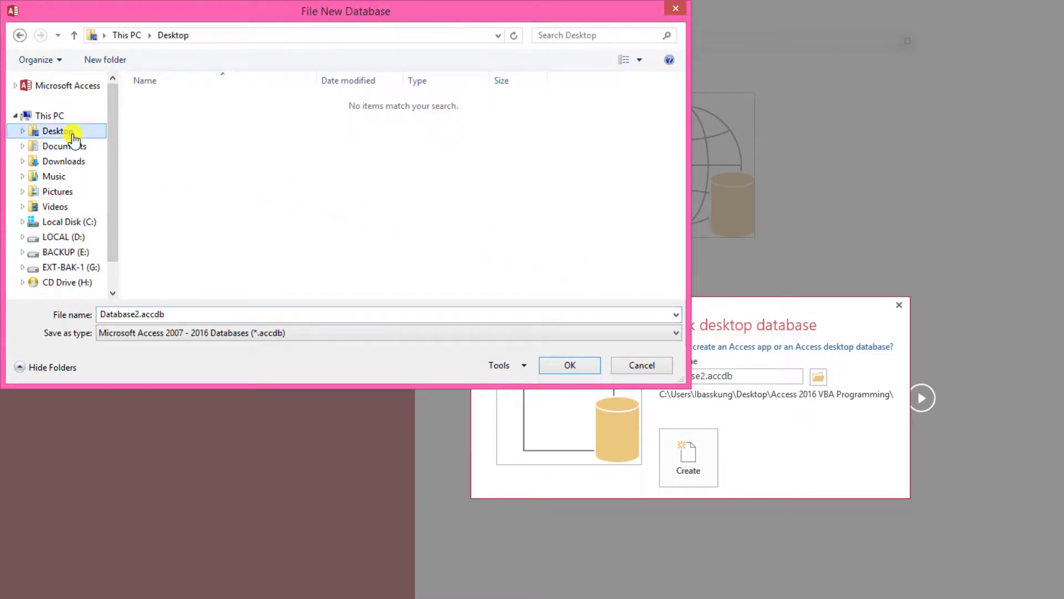
right_click(210, 138)
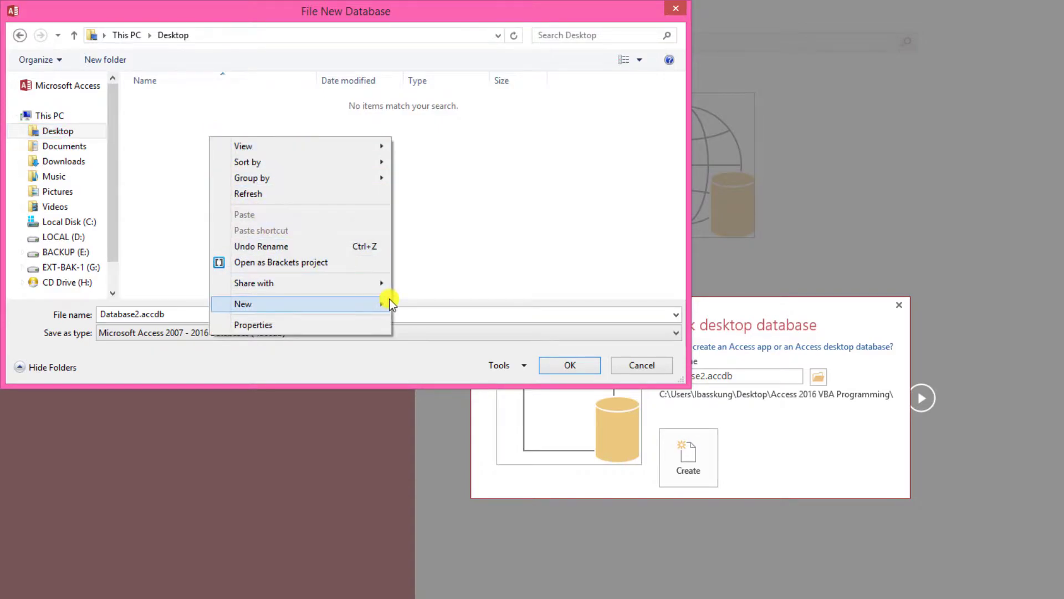
mouse_move(387, 303)
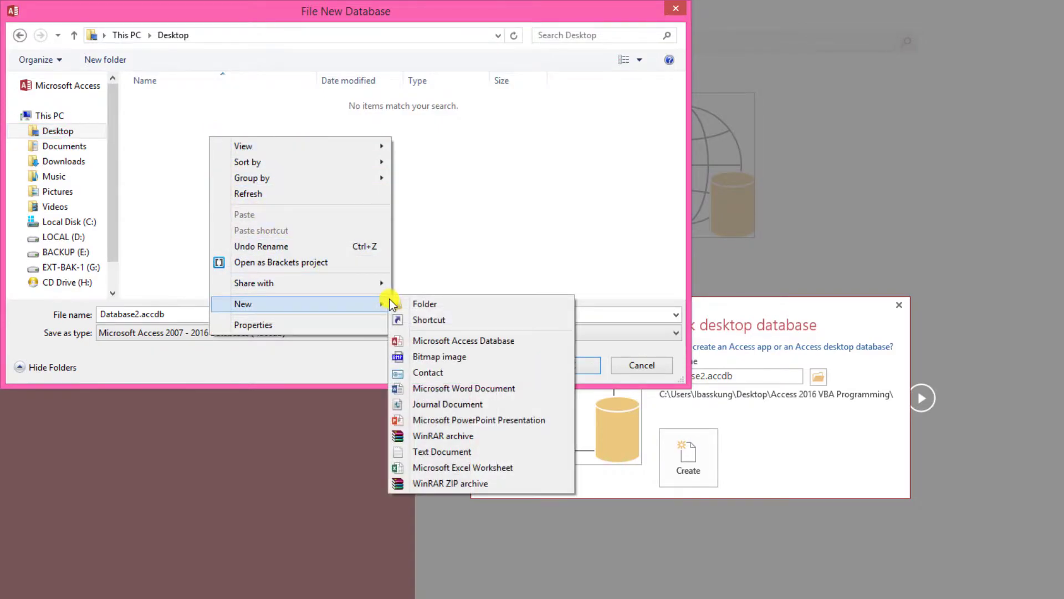
left_click(557, 307)
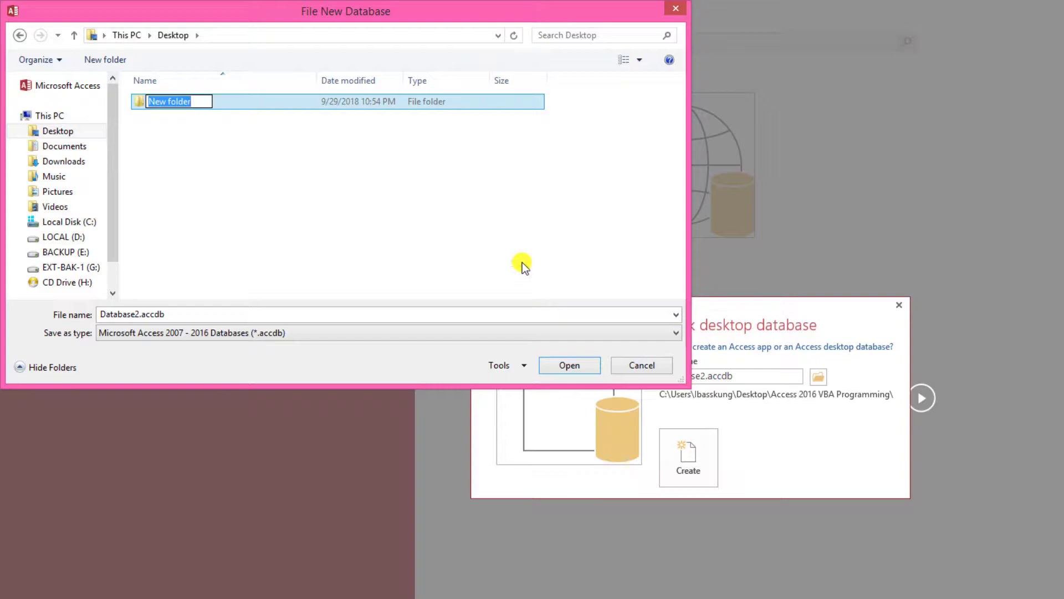
type("CSUAM")
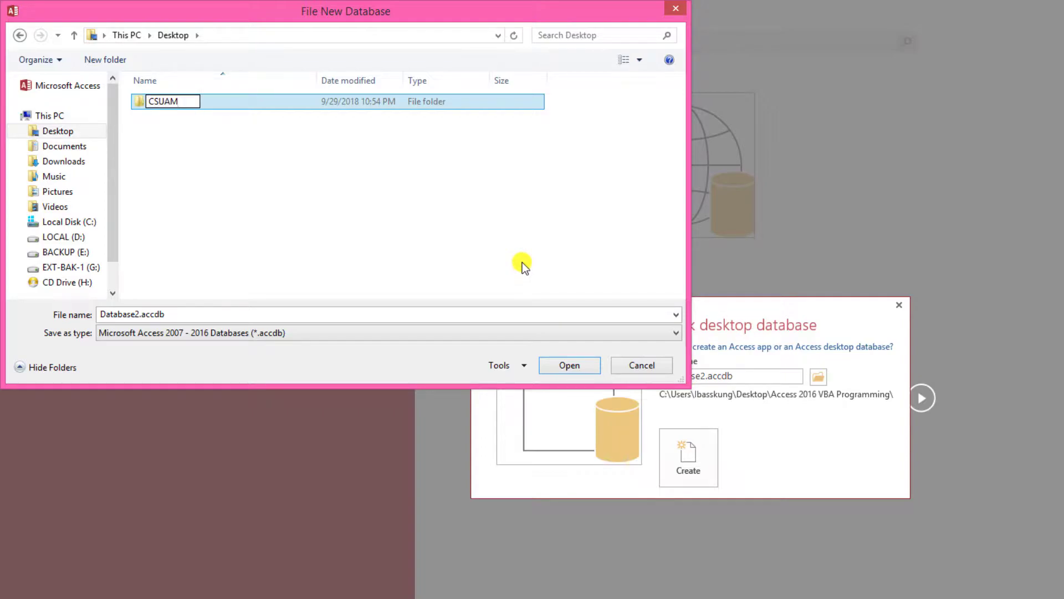
key("Return")
key("Return")
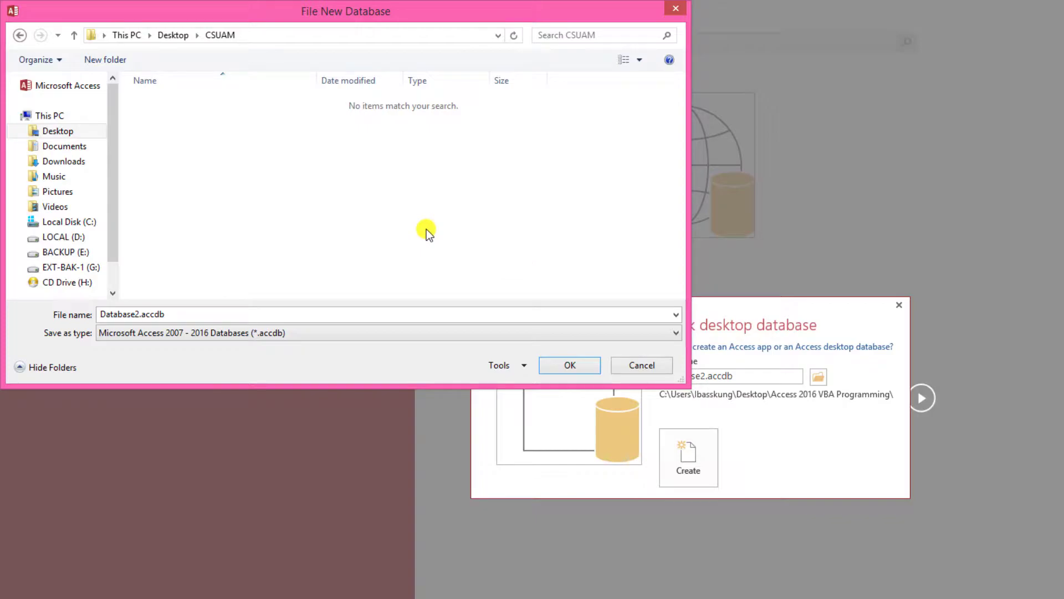
double_click(301, 314)
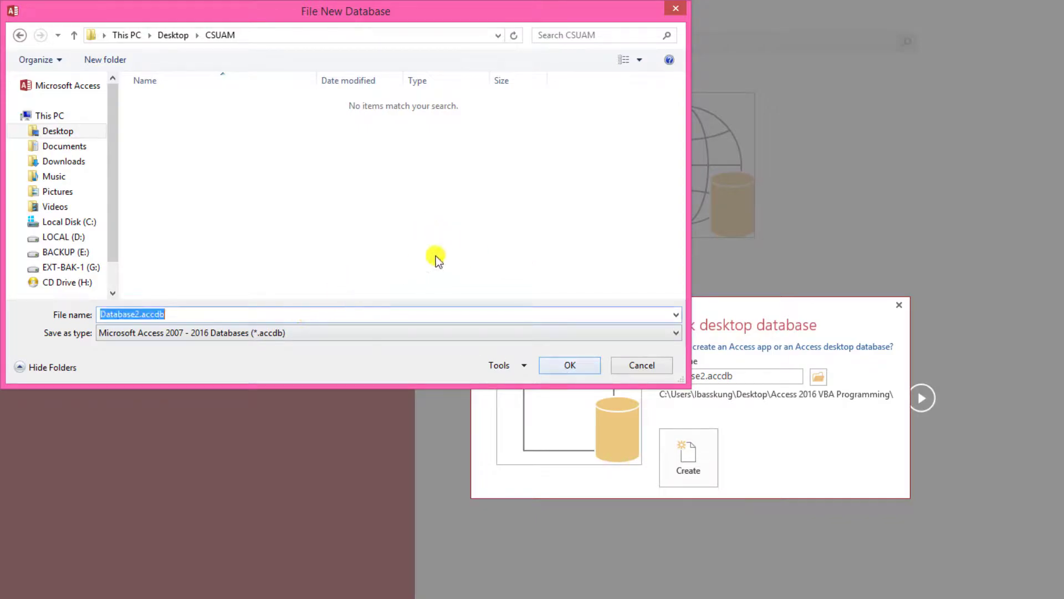
type("Empl")
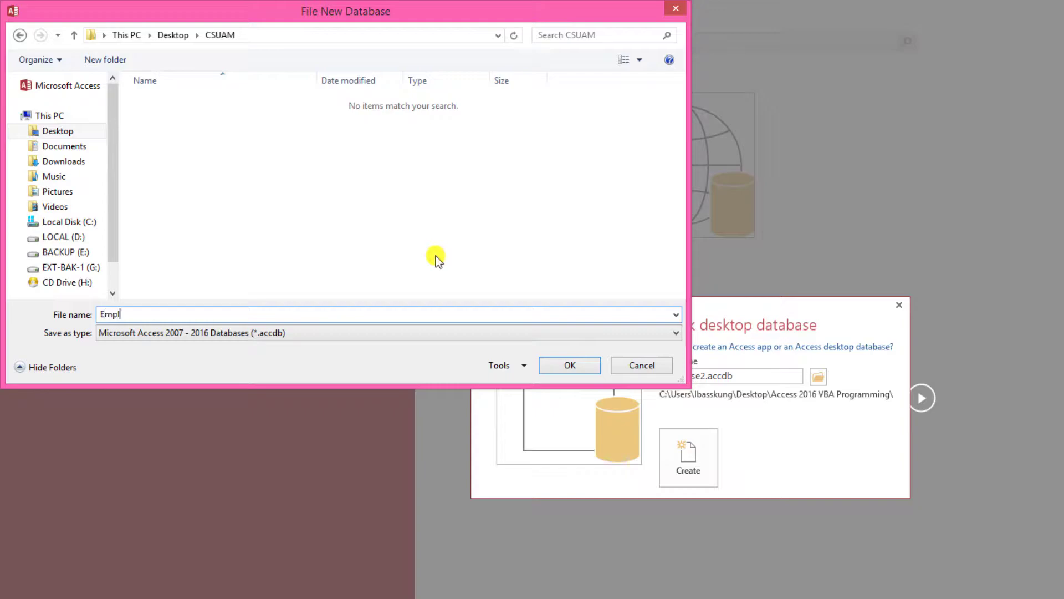
type("oyeeDb")
- Create the blank EmployeeDb database in the CSUAM folder
left_click(567, 365)
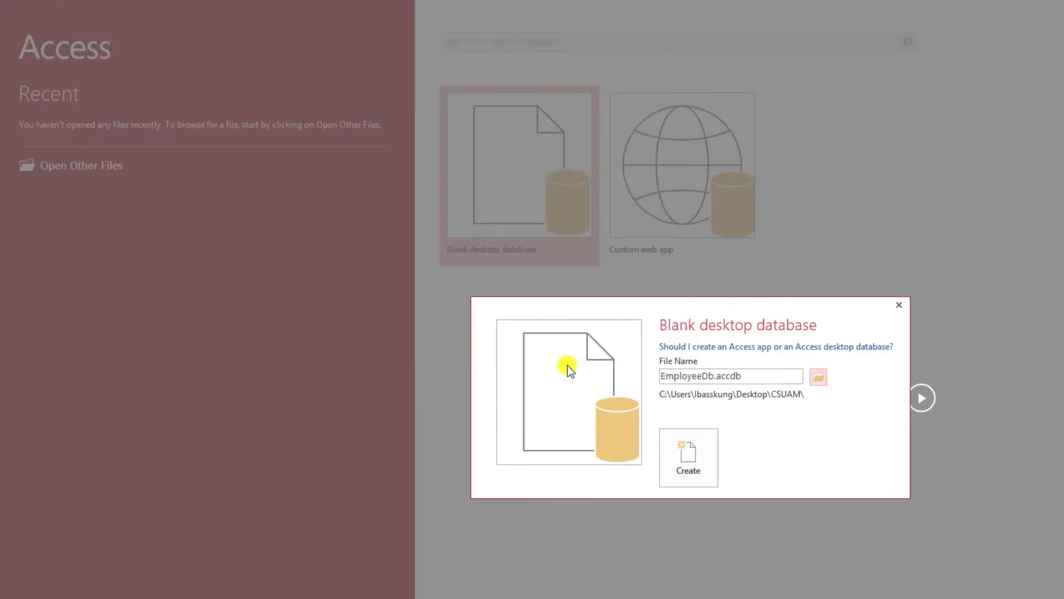
left_click_drag(663, 380, 743, 375)
left_click(756, 377)
left_click(711, 466)
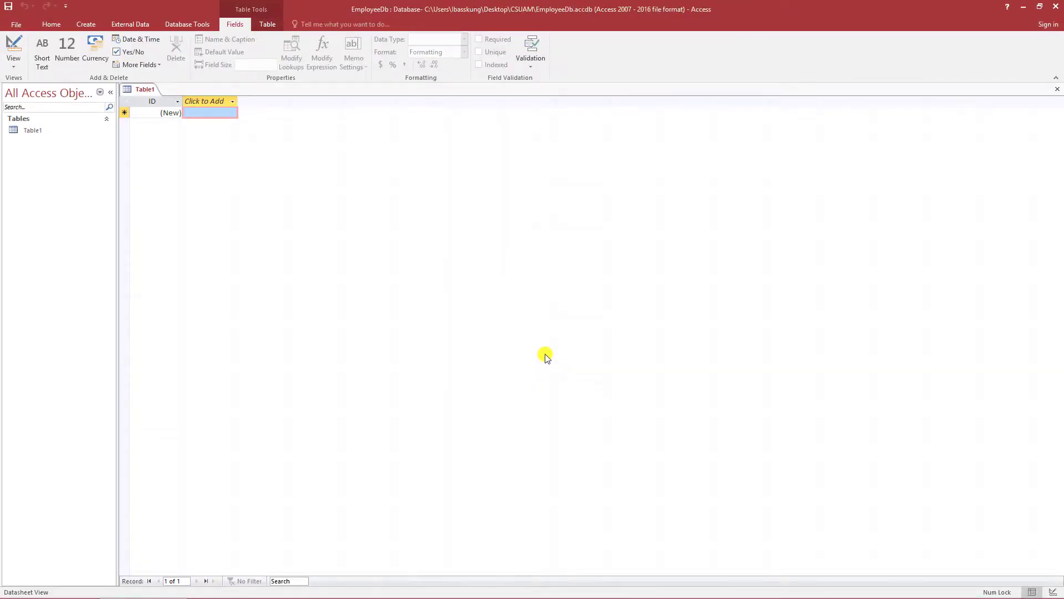
- Save Table1 as AccountType and open it in Design View
right_click(147, 90)
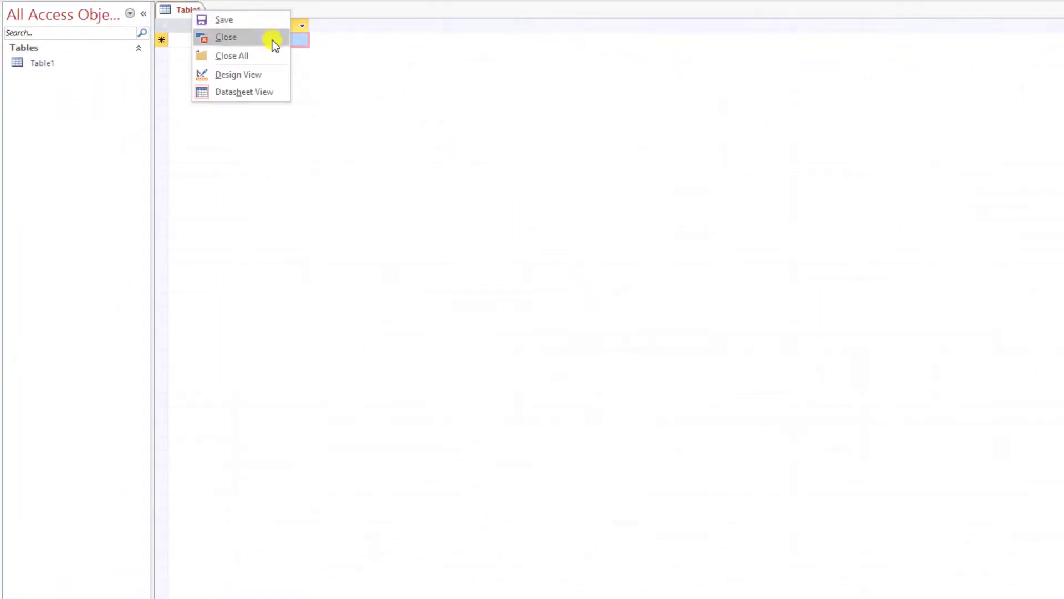
left_click(282, 77)
type("AccountTy")
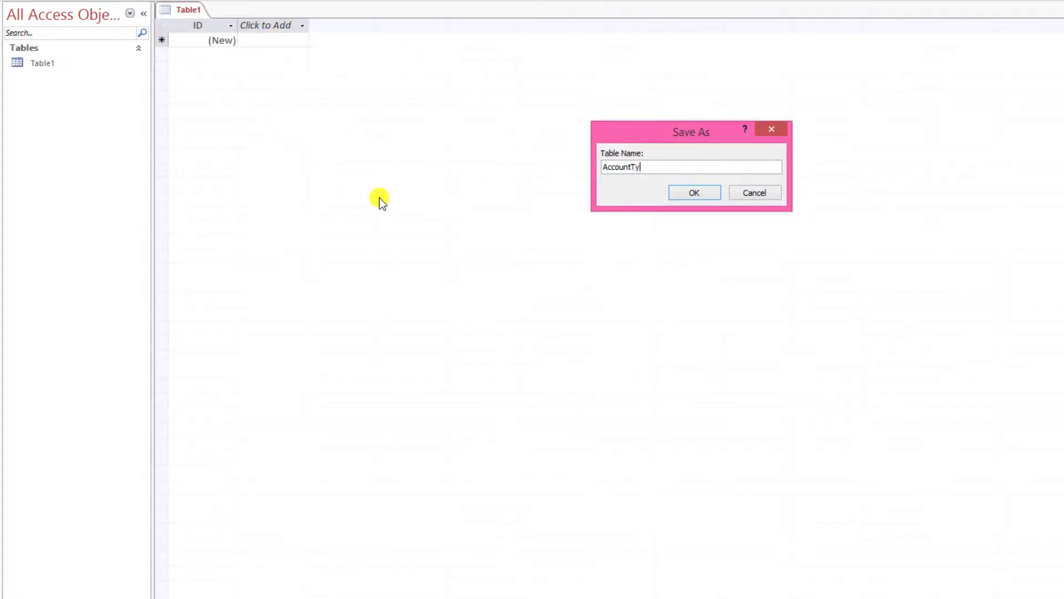
type("pe")
key("Return")
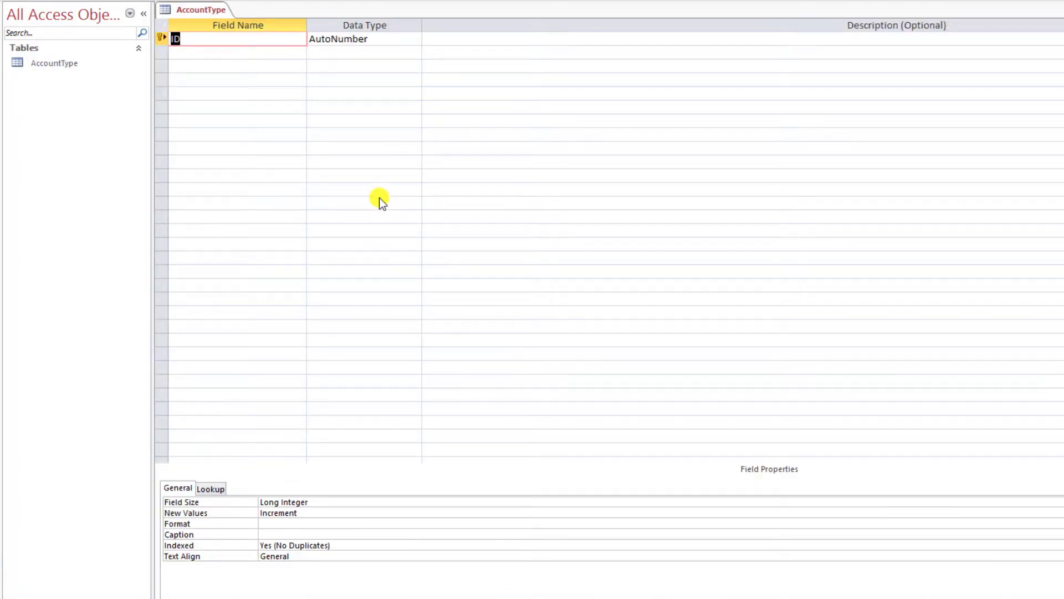
- Rename the key field to Auto_ID and add an Account_Type Short Text field of size 25
type("Auto_ID")
key("Down")
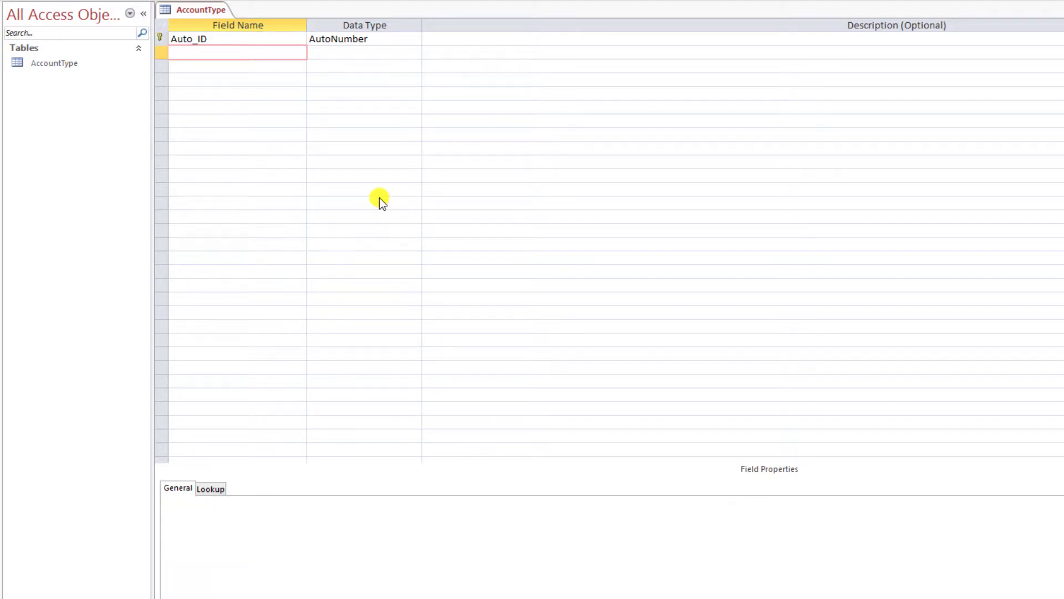
type("Account_typ")
key("BackSpace")
key("BackSpace")
type("ype")
key("Tab")
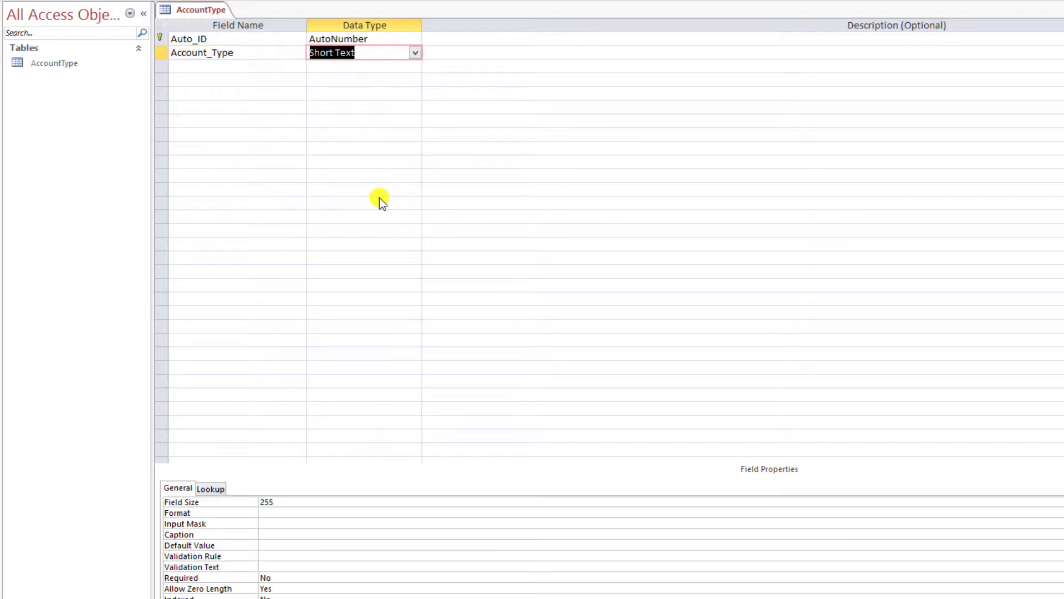
left_click(285, 500)
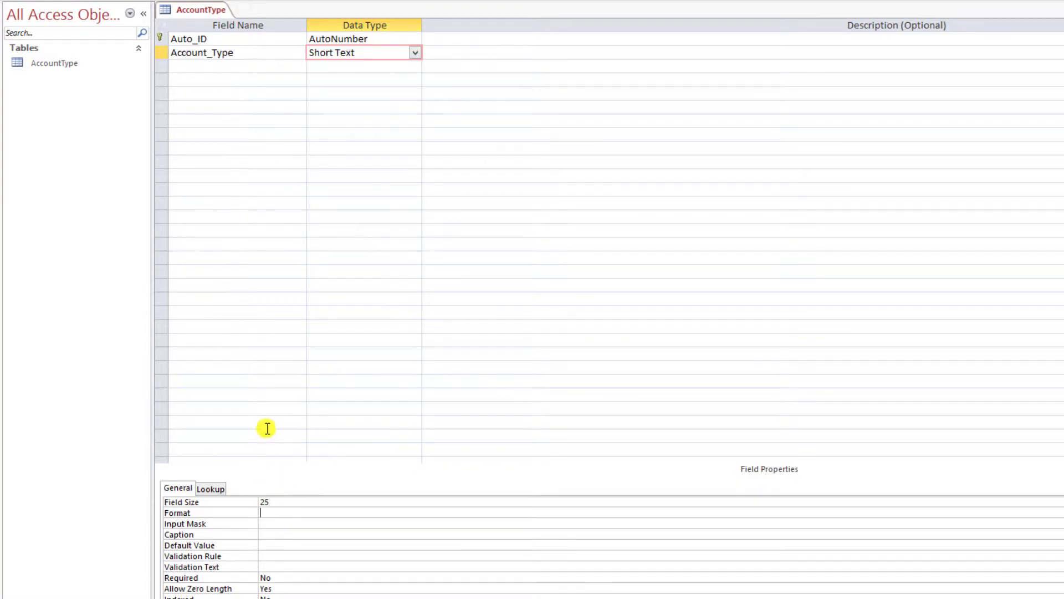
- Save the AccountType table and switch it to Datasheet View
right_click(206, 13)
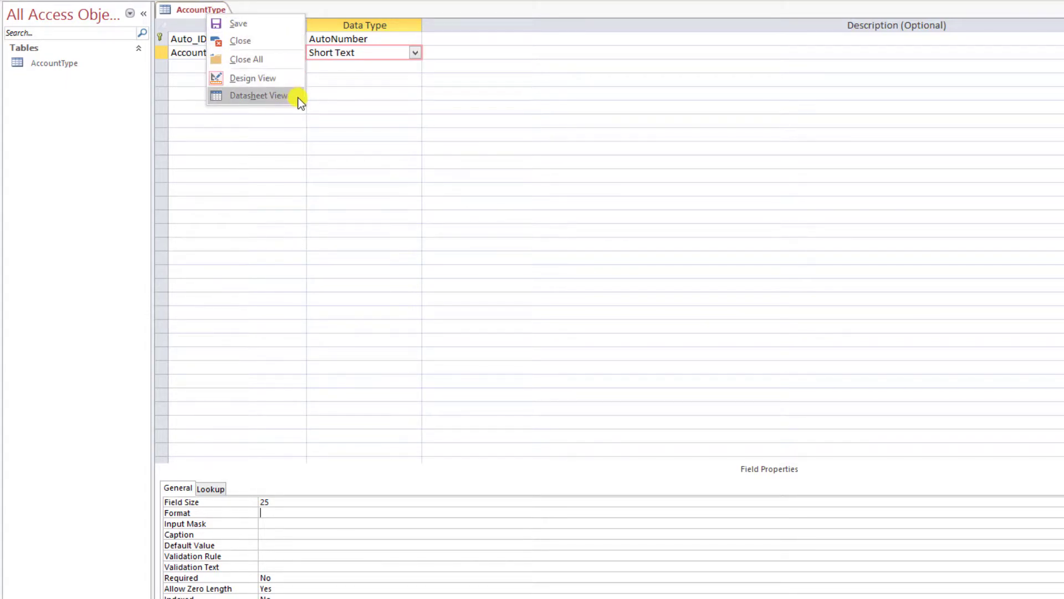
left_click(277, 96)
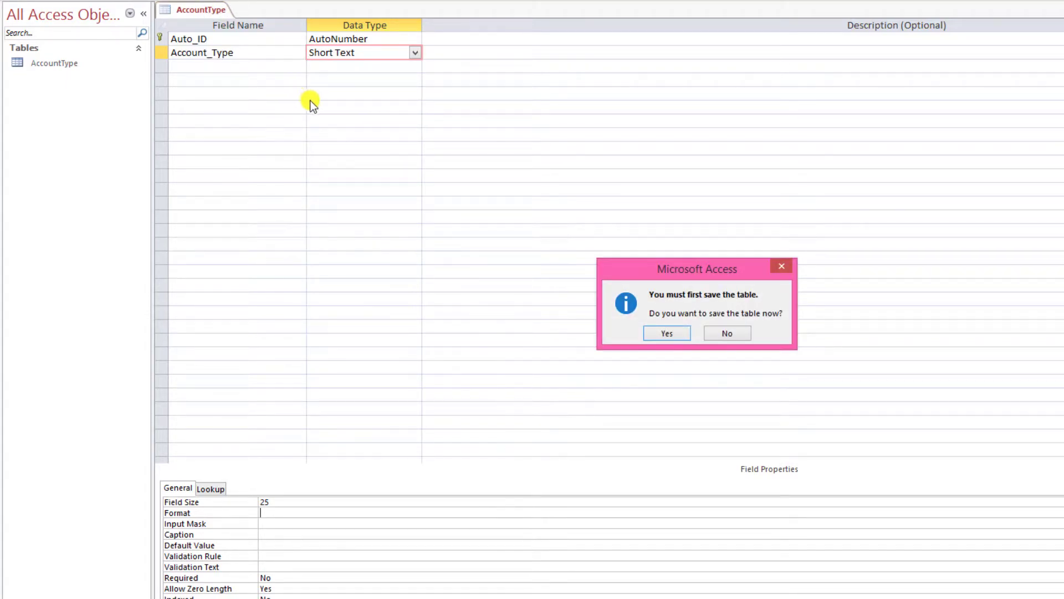
left_click(667, 333)
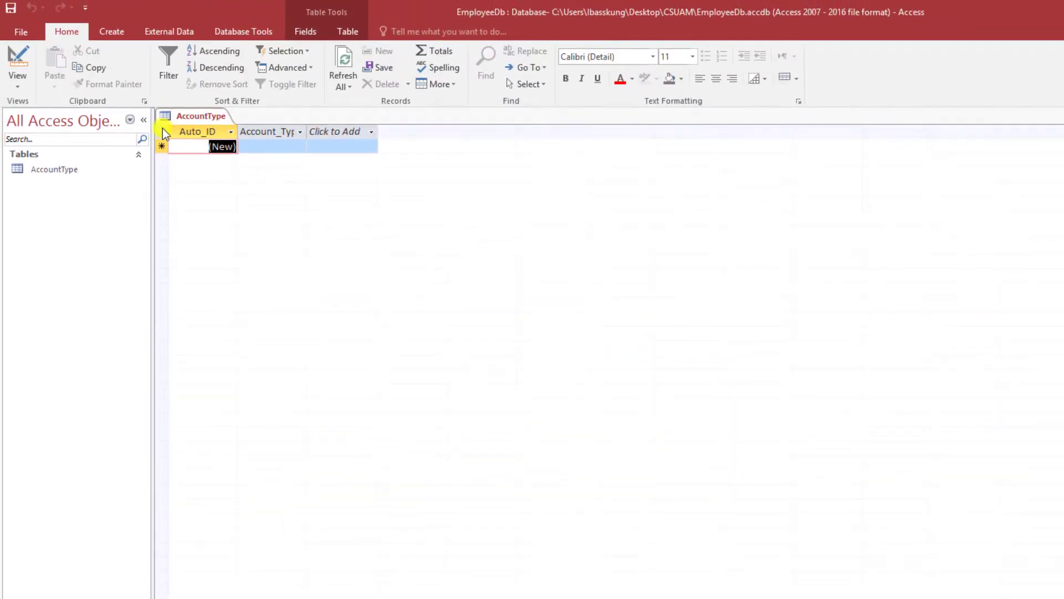
- Set the datasheet font size to 16 and widen the Auto_ID and Account_Type columns
left_click(163, 131)
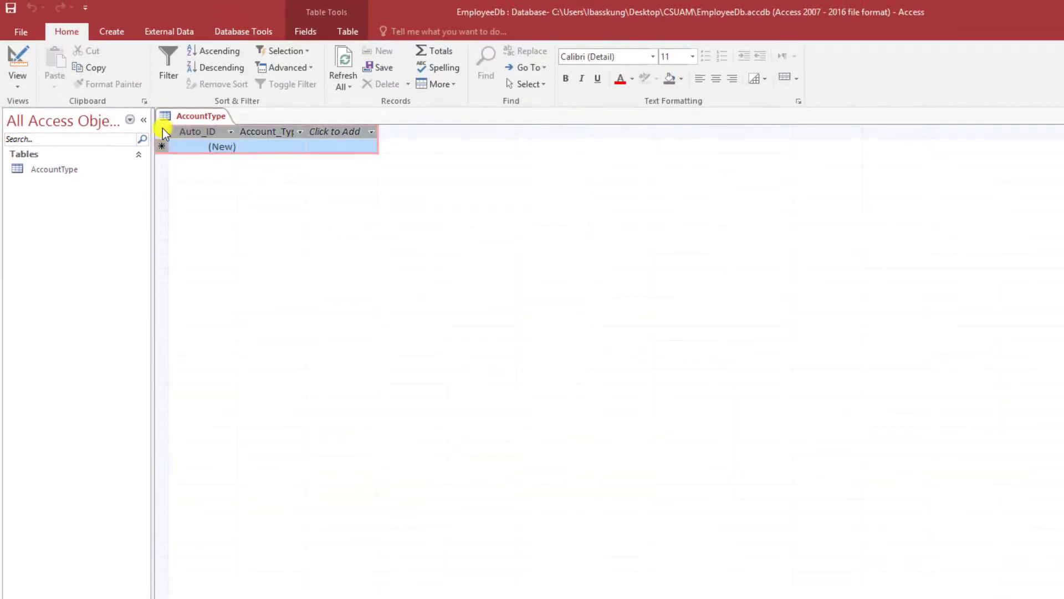
left_click(694, 58)
left_click(674, 154)
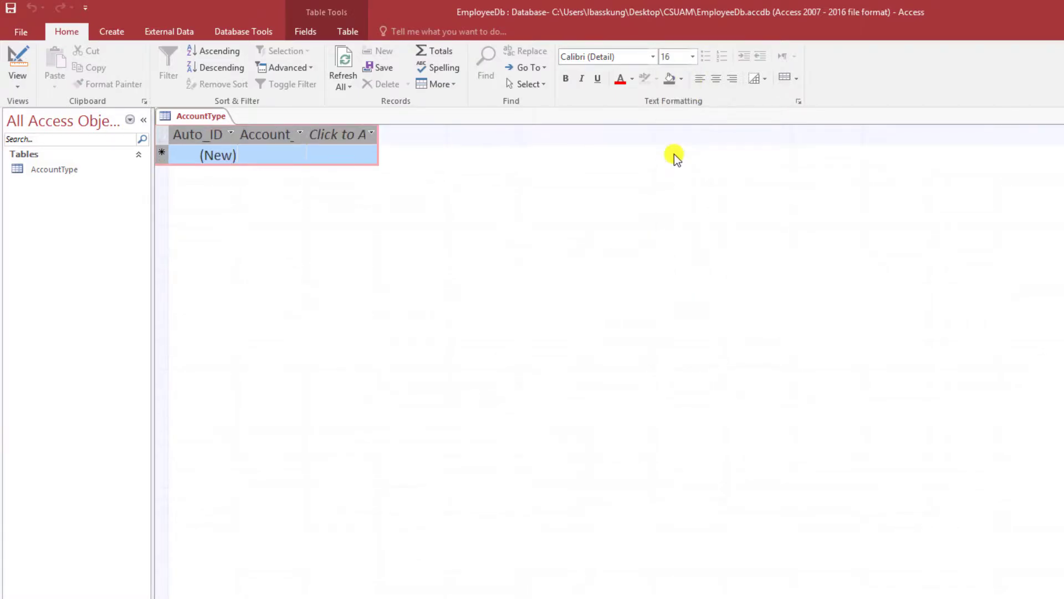
left_click(268, 157)
left_click_drag(238, 134, 293, 134)
left_click_drag(508, 158, 504, 157)
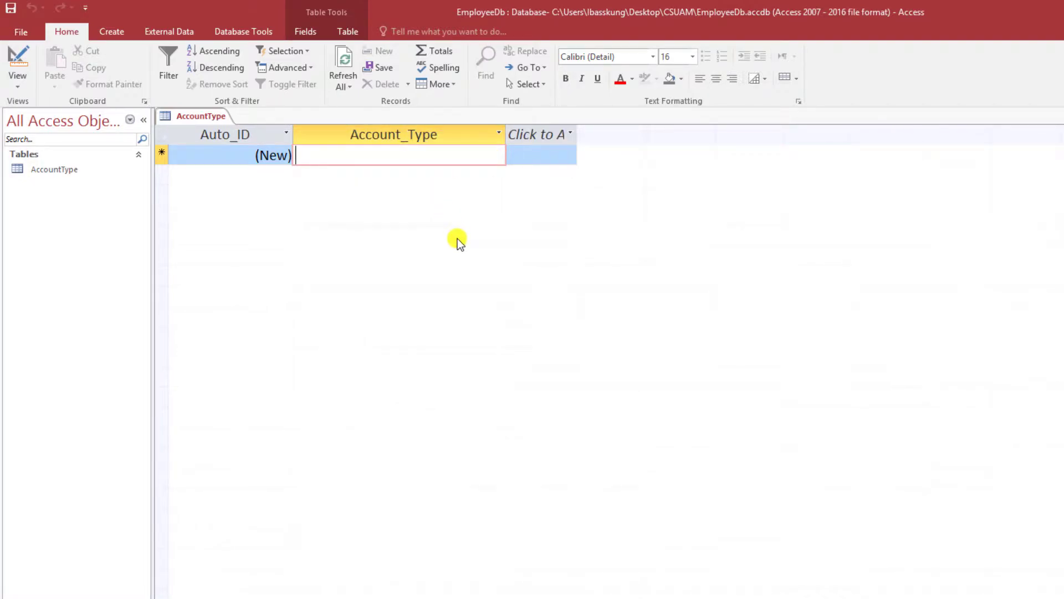
- Enter two account types: Standard User and Administrator
type("St")
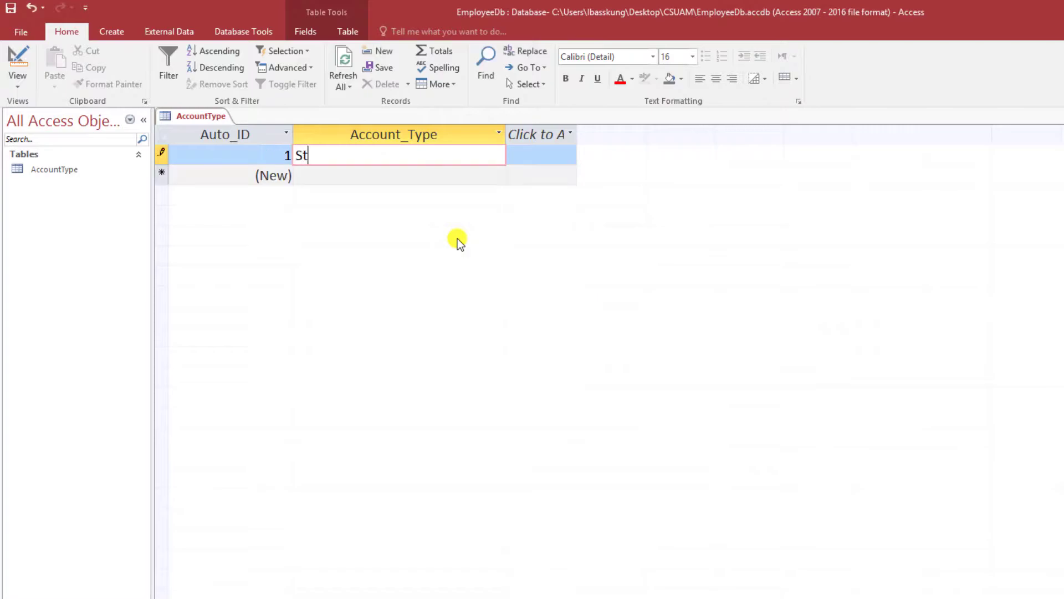
type("andard User")
key("Down")
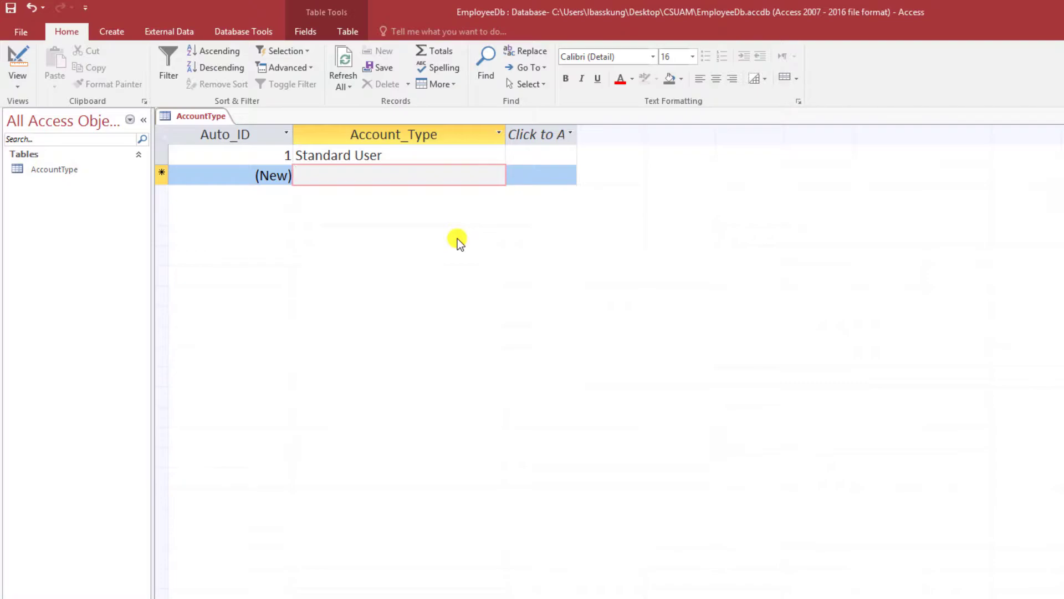
type("Administrator")
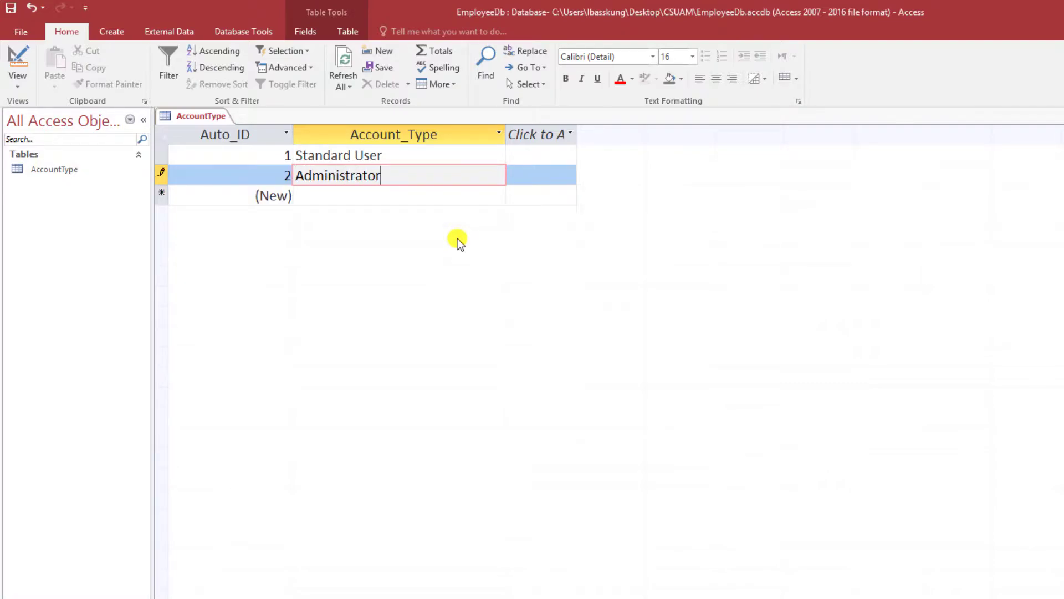
key("Tab")
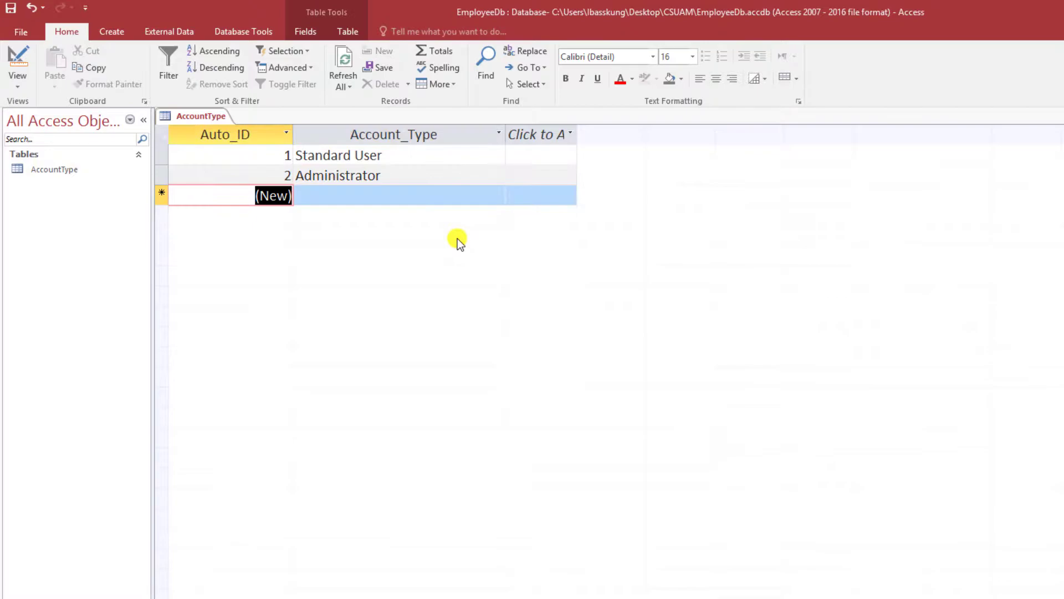
- Centre the Auto_ID values and left-align the Account_Type values
left_click(237, 134)
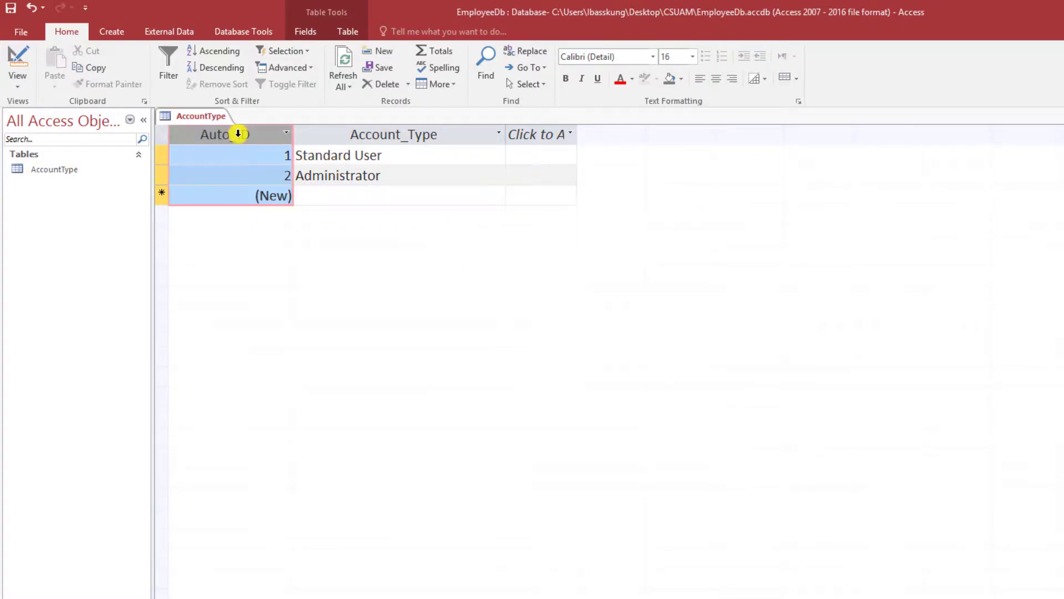
left_click(707, 82)
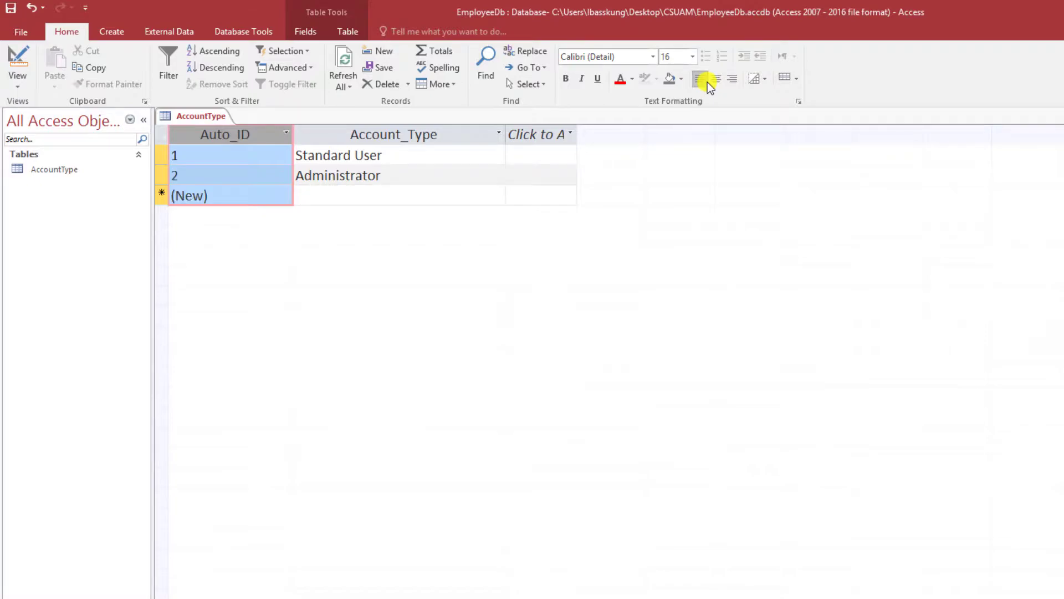
left_click(712, 81)
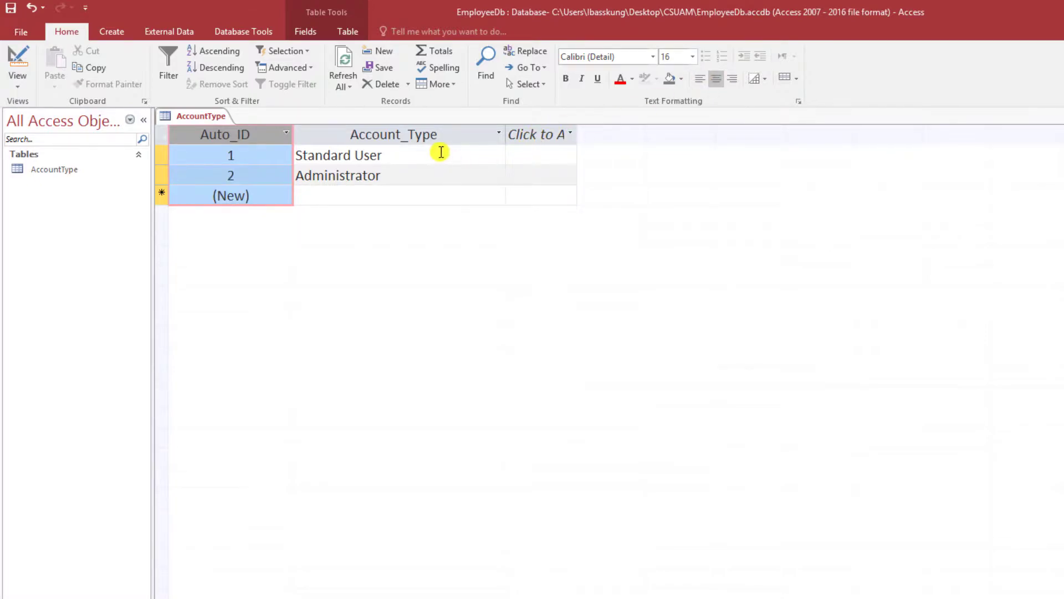
left_click(411, 134)
left_click(719, 81)
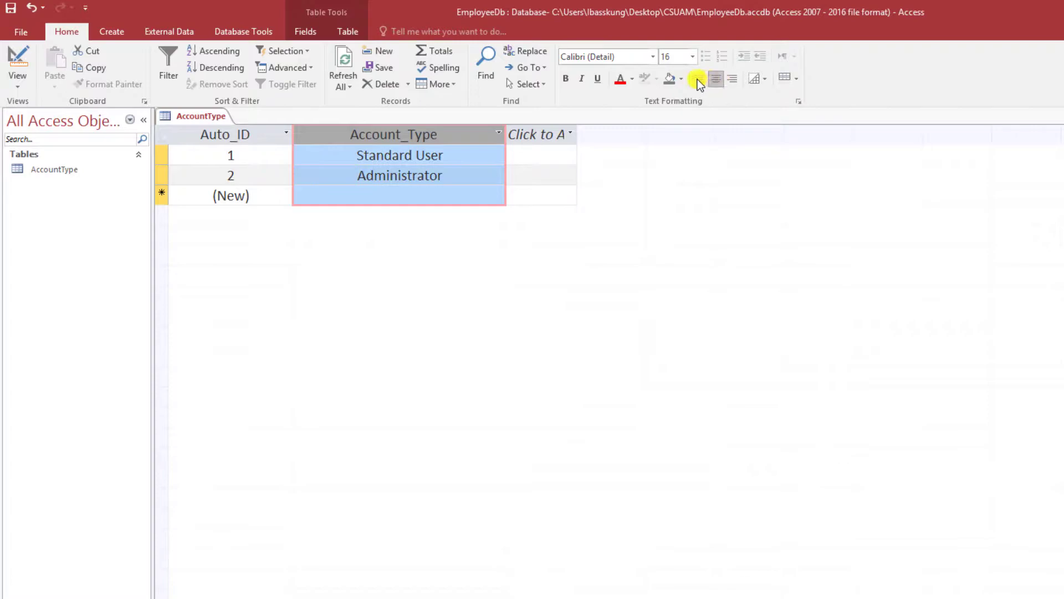
left_click(697, 78)
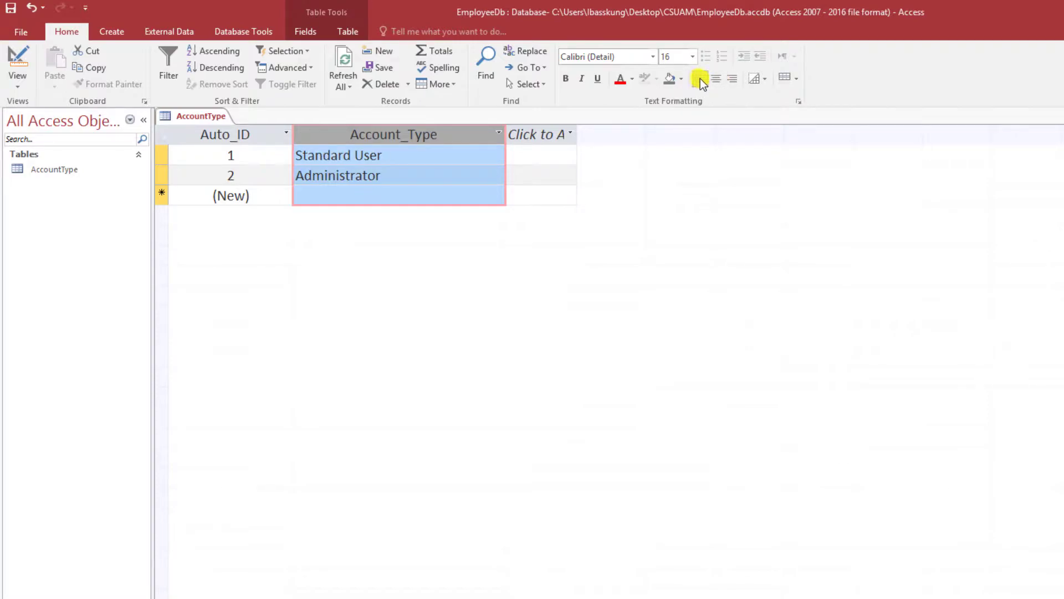
left_click(452, 155)
- Save and close the AccountType table
right_click(225, 115)
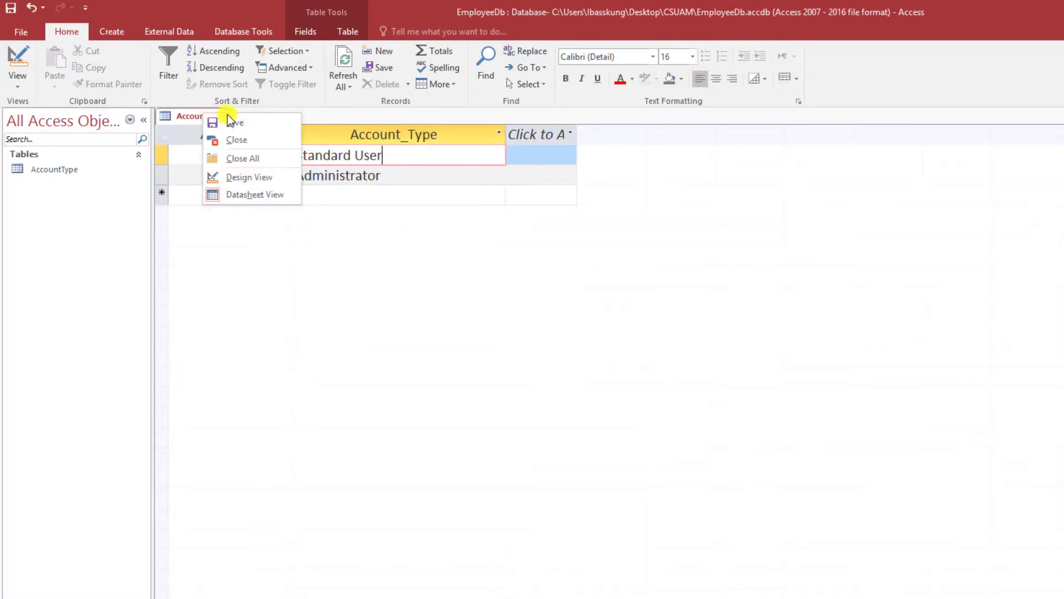
left_click(232, 118)
right_click(223, 116)
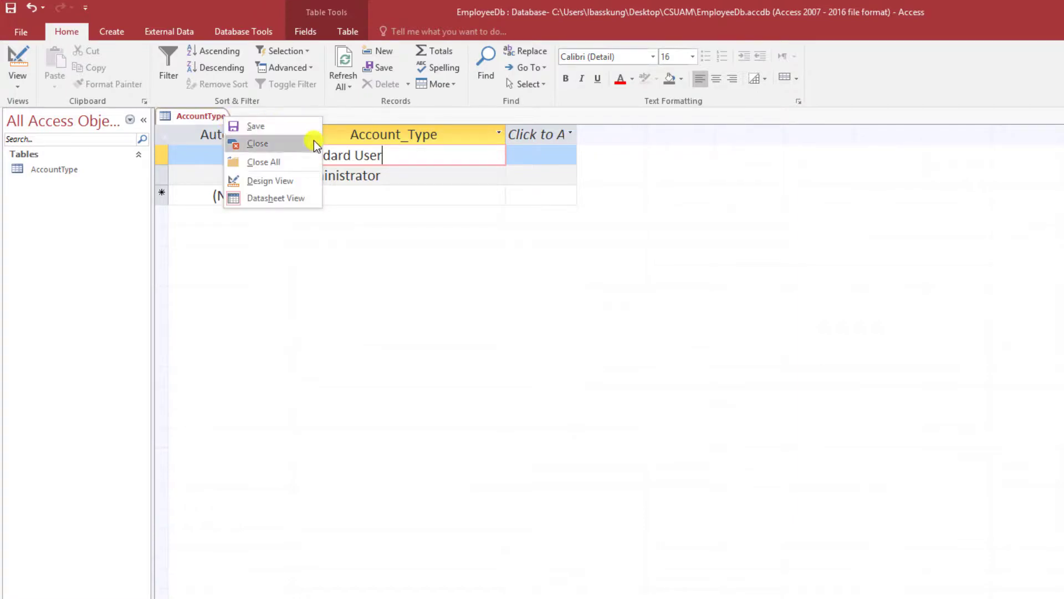
left_click(310, 142)
- Show the navigation pane objects as large icons and create a new blank table
right_click(80, 123)
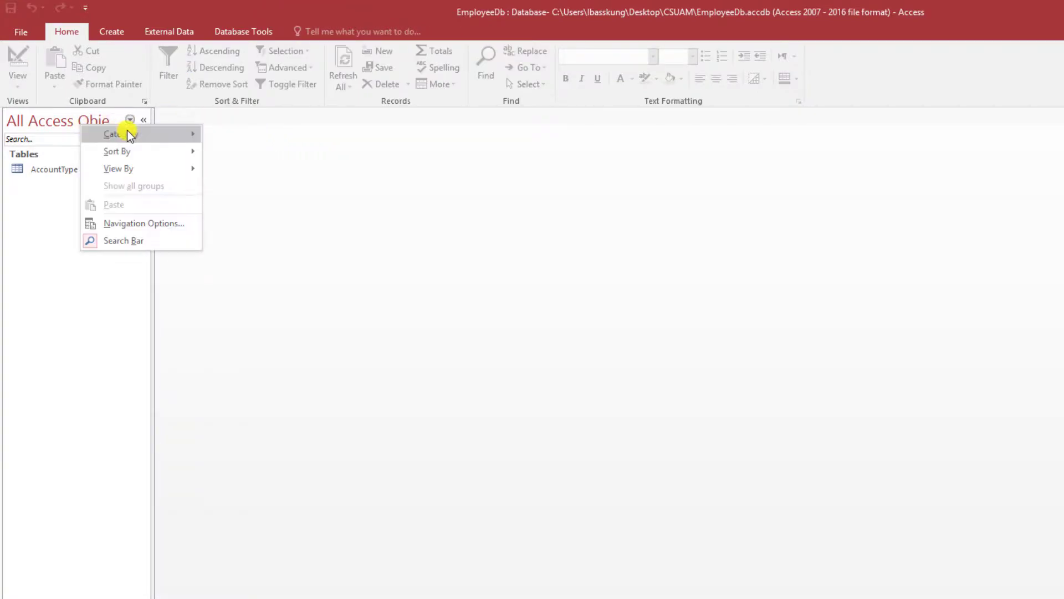
mouse_move(162, 165)
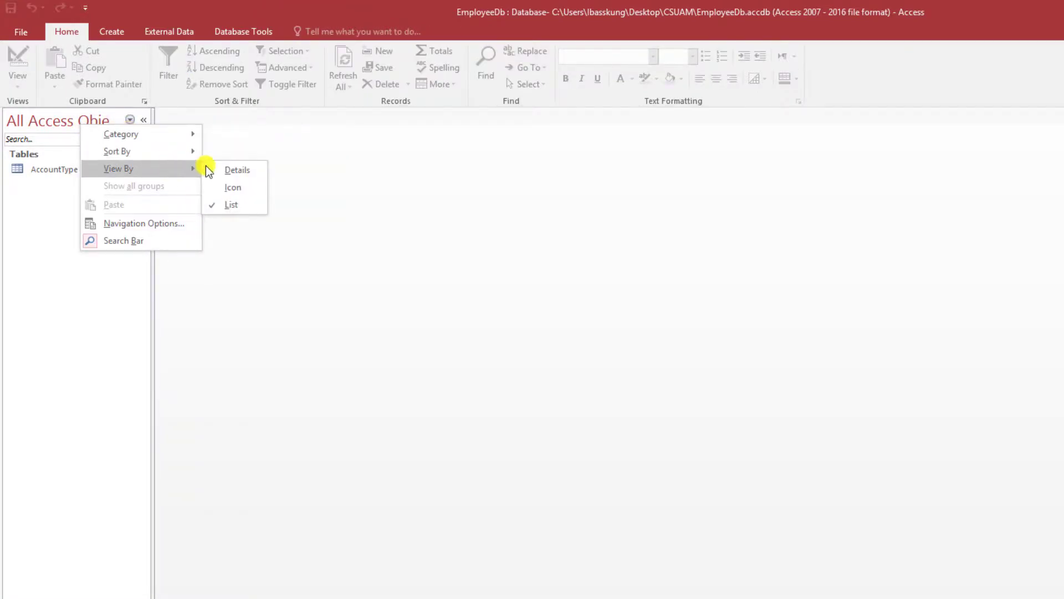
left_click(251, 186)
double_click(69, 175)
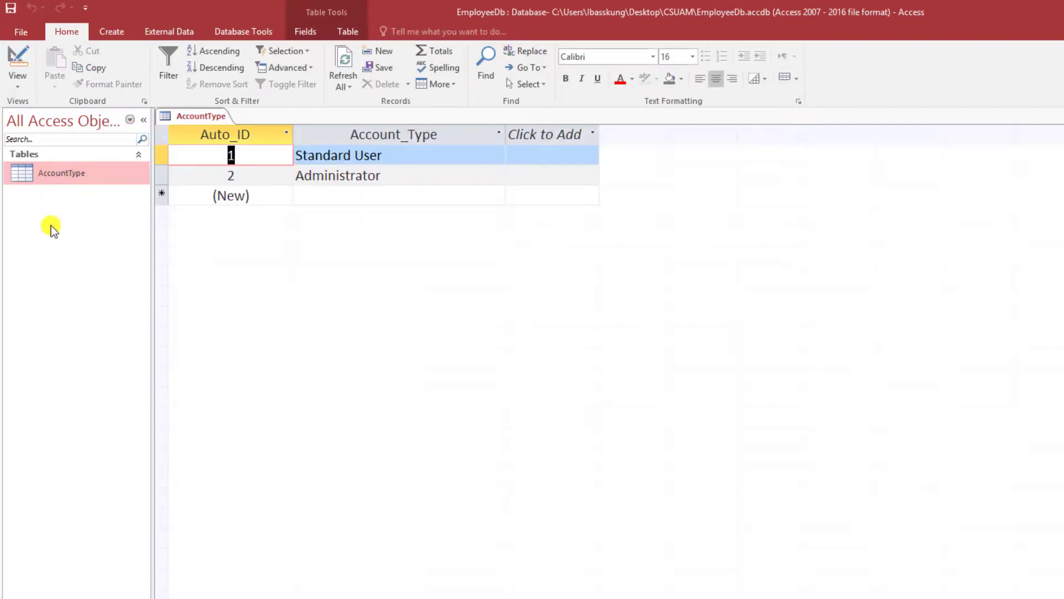
right_click(200, 115)
left_click(219, 138)
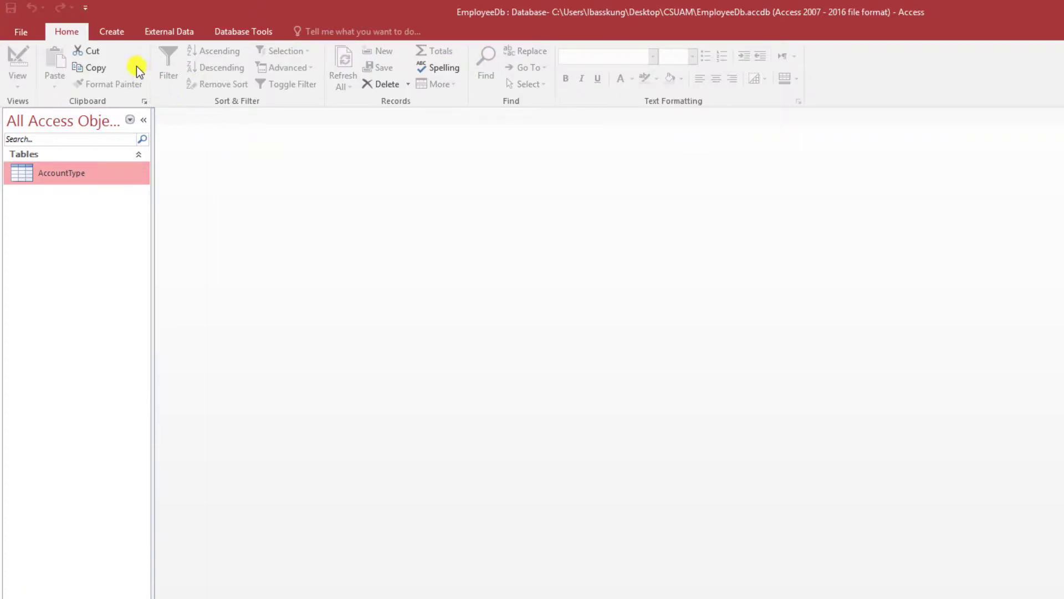
left_click(112, 31)
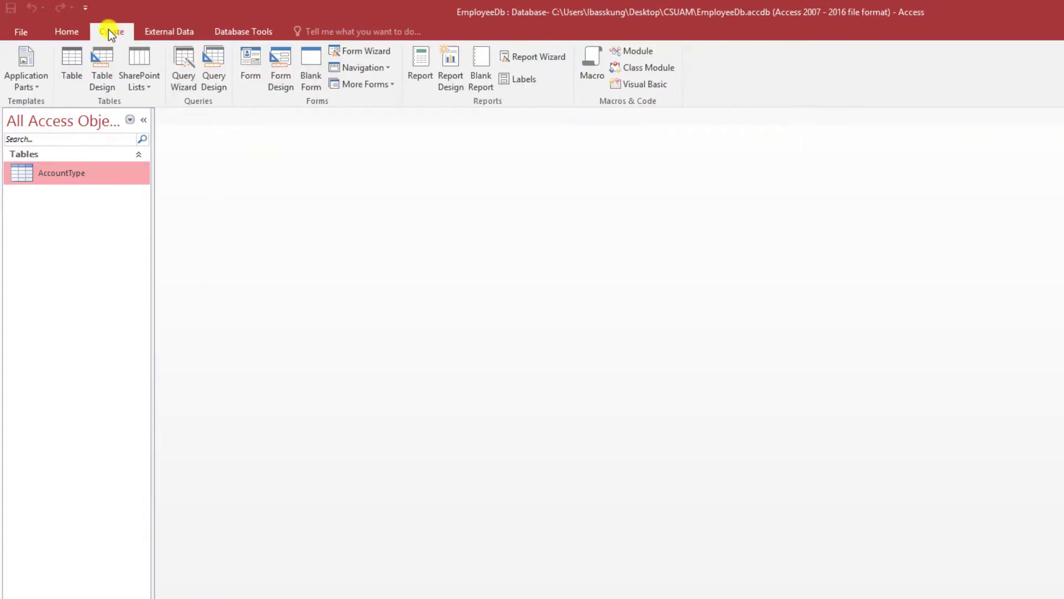
left_click(78, 56)
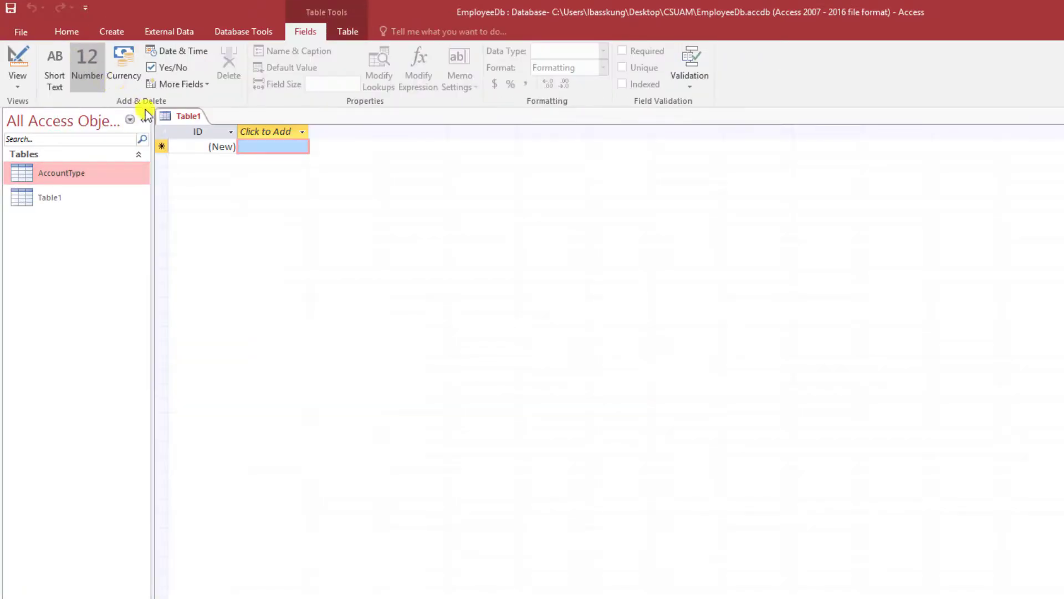
- Save the new table as Department in Design View and rename its key to Auto_ID
right_click(197, 118)
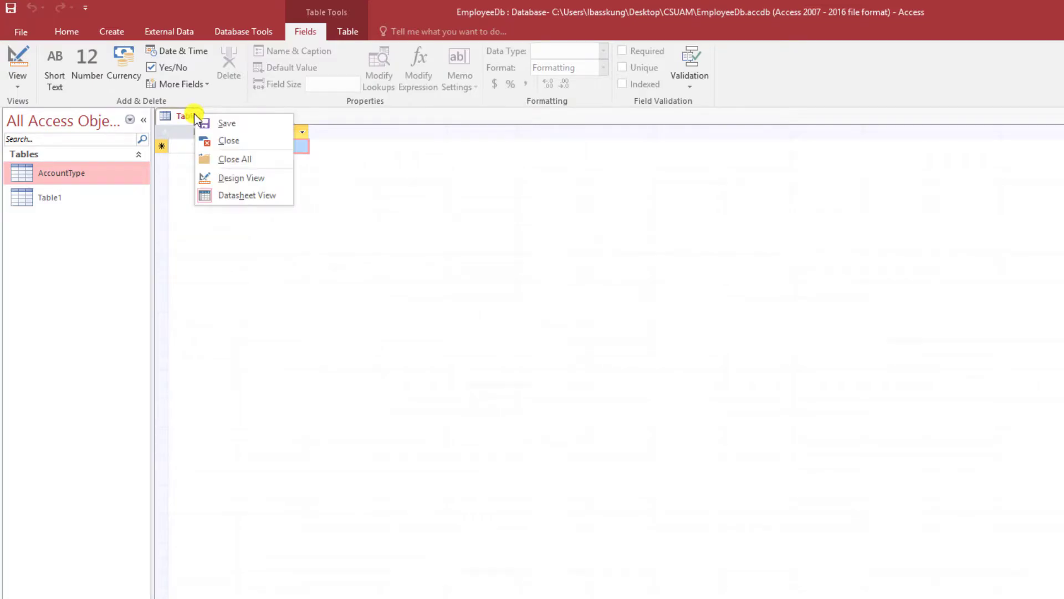
left_click(258, 178)
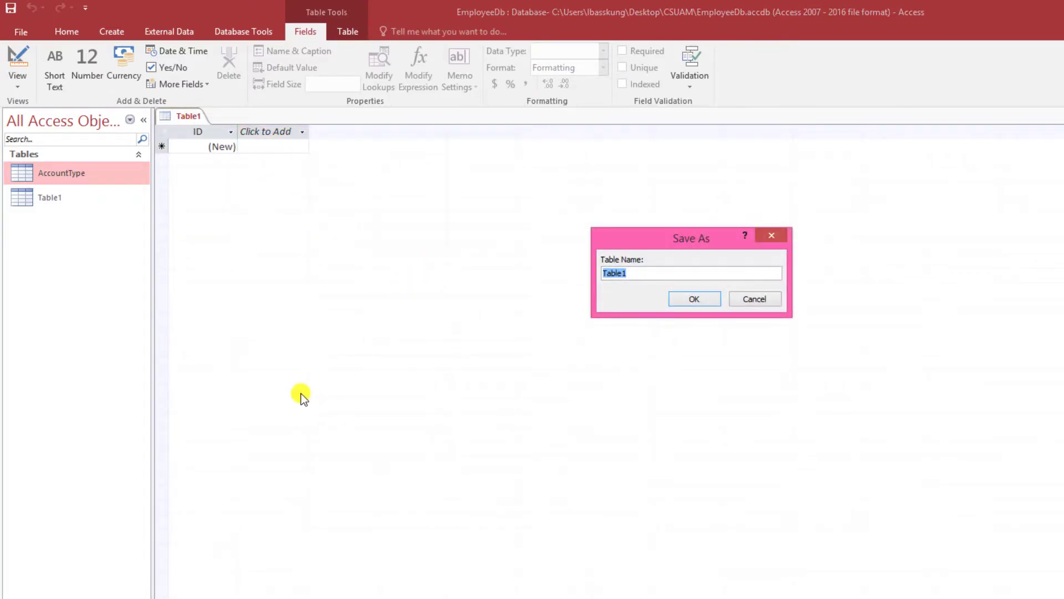
type("Department")
key("Return")
type("Au")
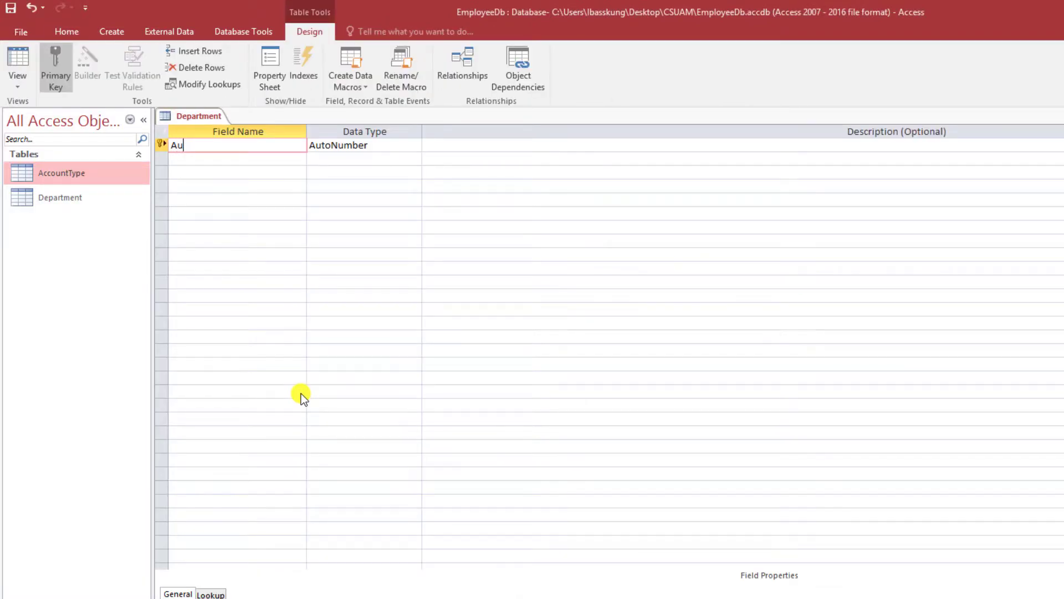
type("to_ID")
key("Down")
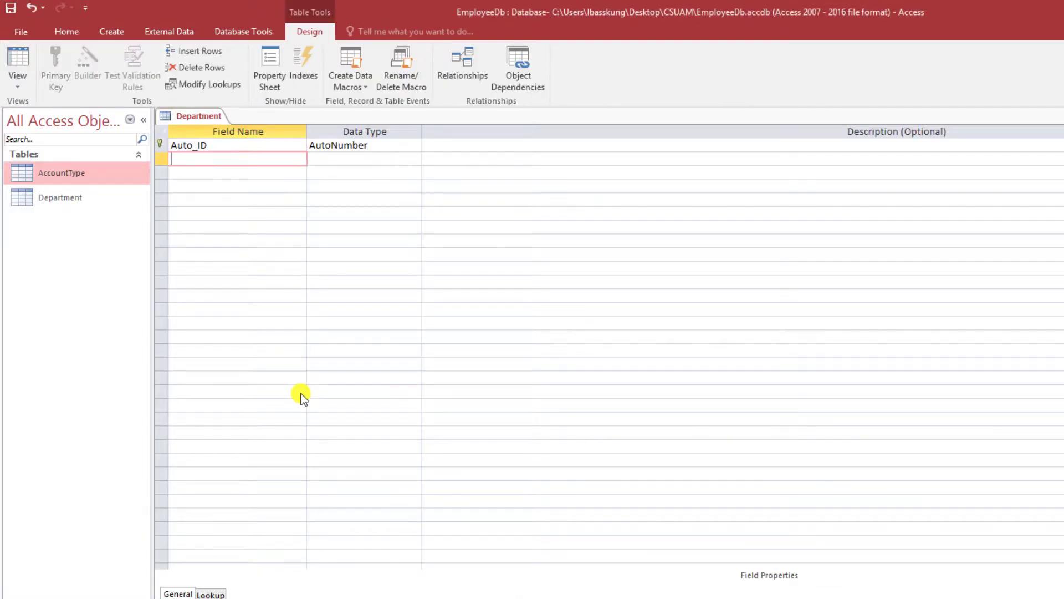
- Add a Department_Code text field and change its field size
type("Department_Code")
key("Tab")
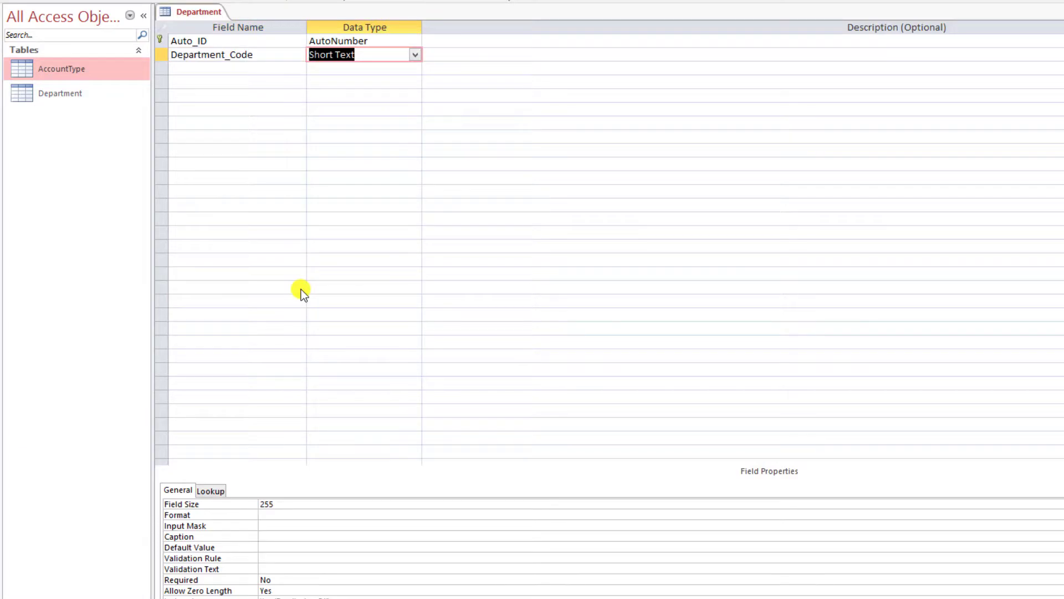
left_click(280, 504)
double_click(281, 502)
type("1")
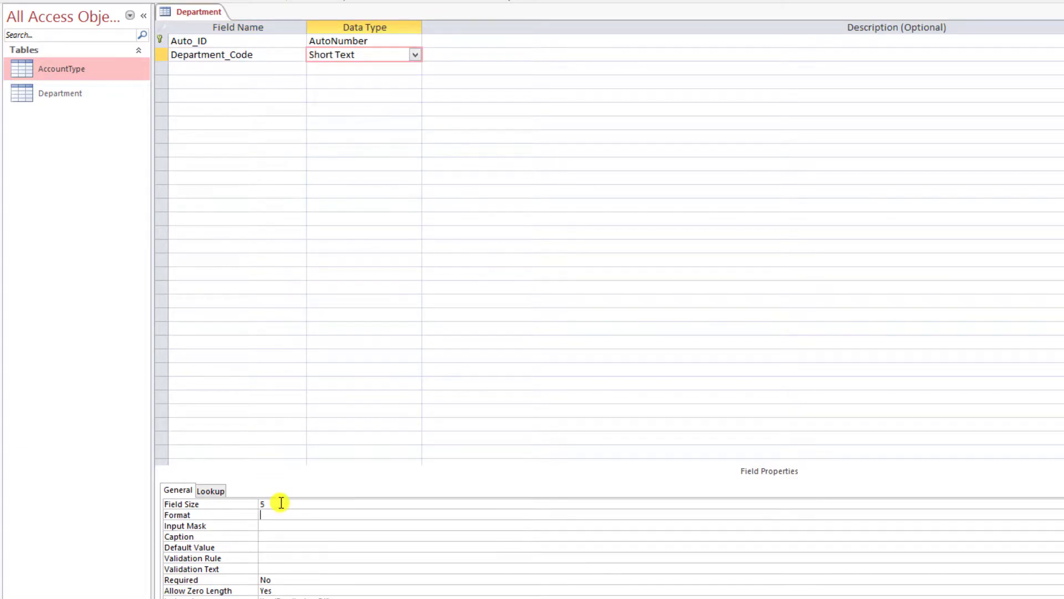
left_click(224, 77)
- Add a Department_Name text field with field size 30
left_click(221, 68)
type("Department_Name")
key("Tab")
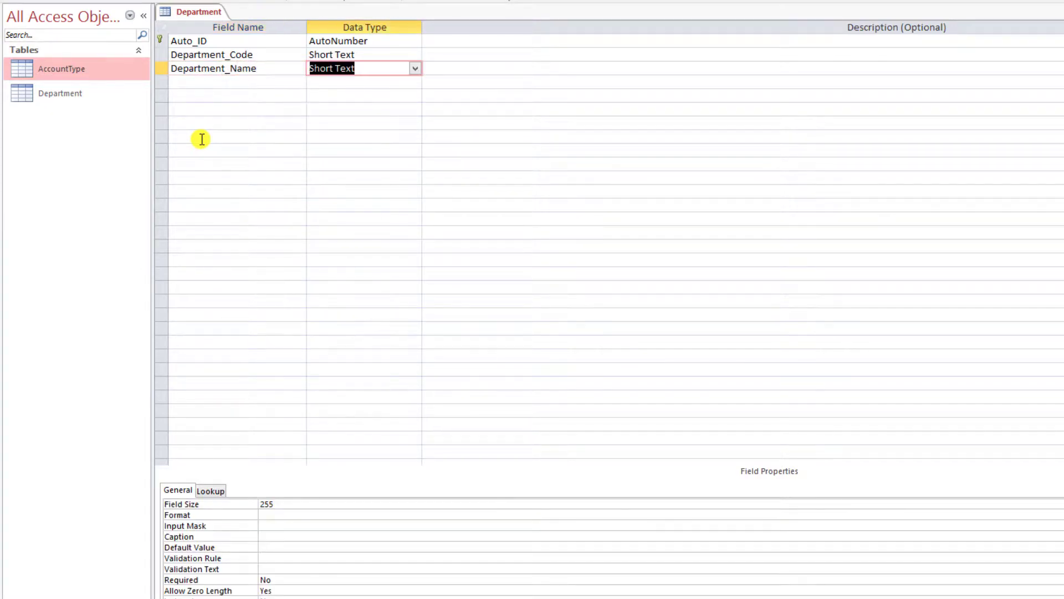
double_click(282, 504)
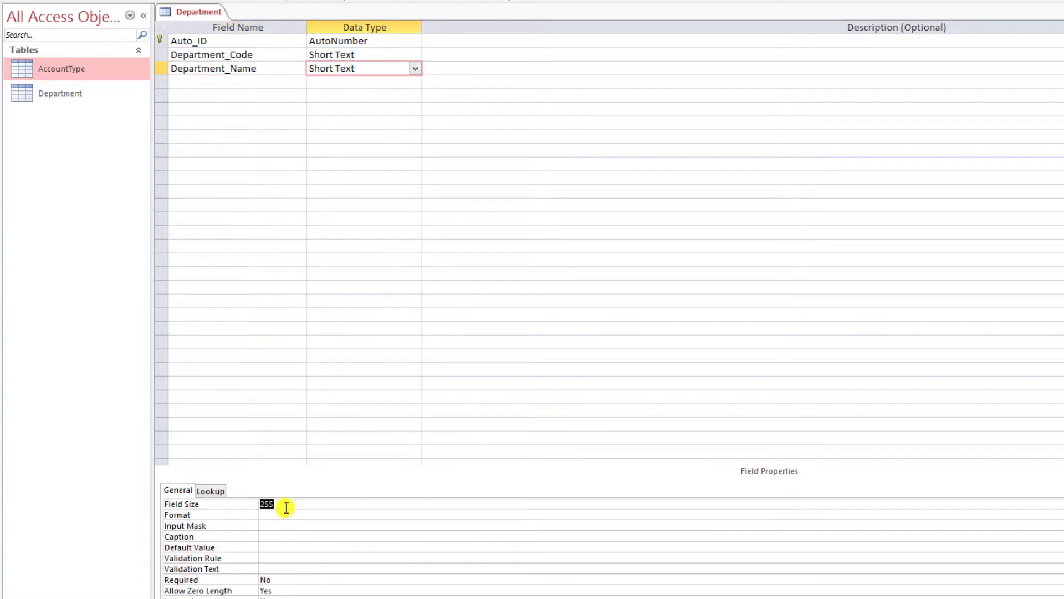
type("30")
key("Return")
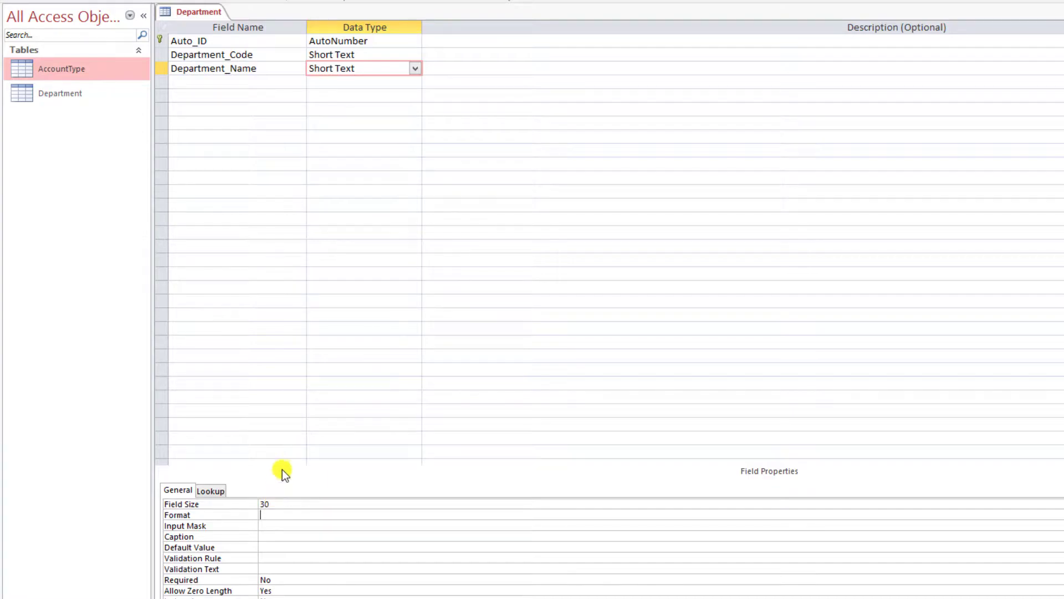
- Add a Notes field as Short Text with field size 50
left_click(205, 83)
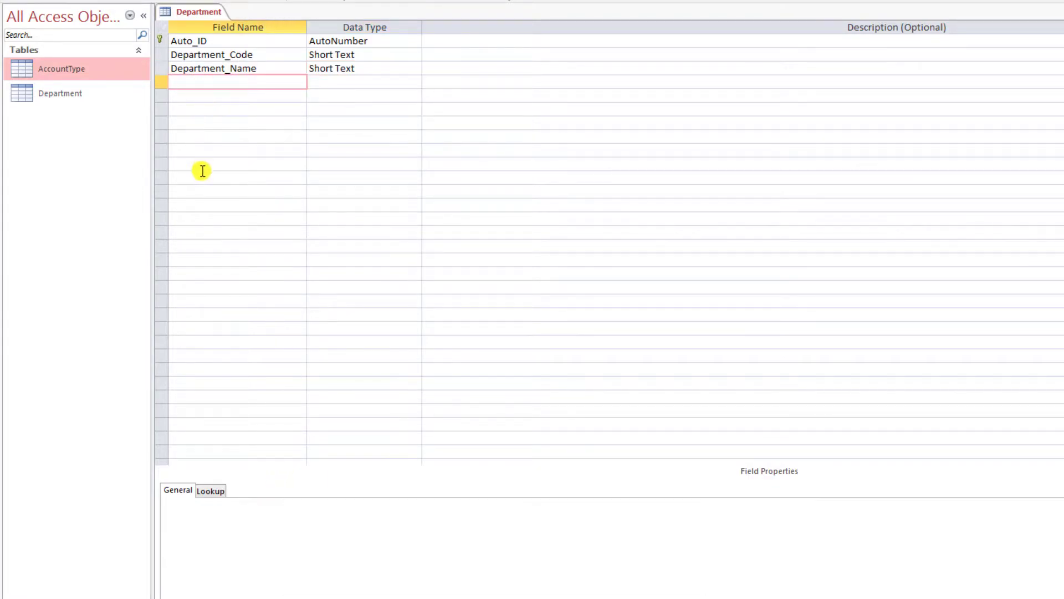
type("Notes")
key("Tab")
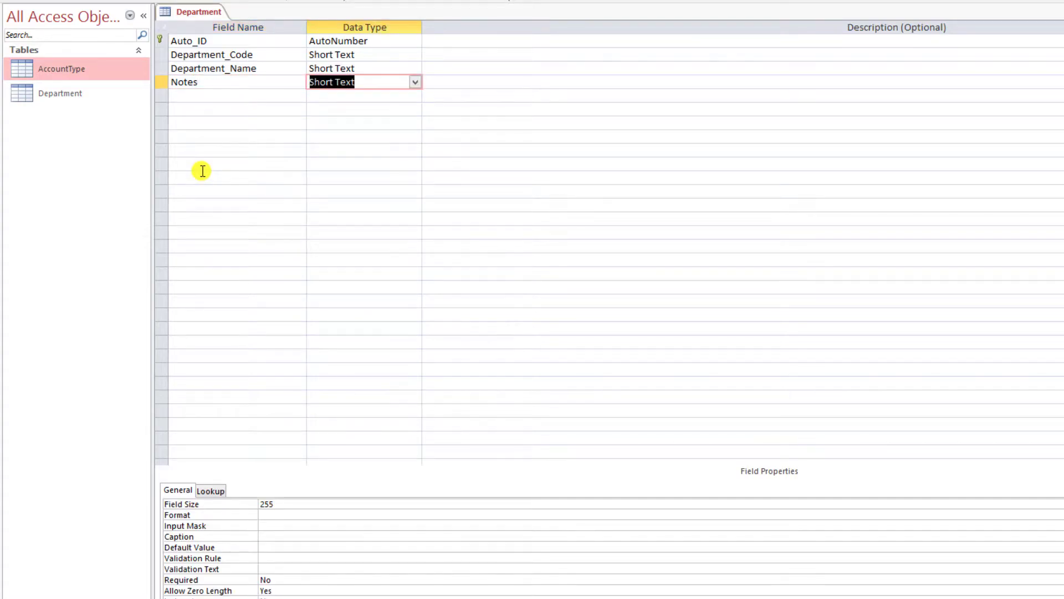
type("Lo")
key("Tab")
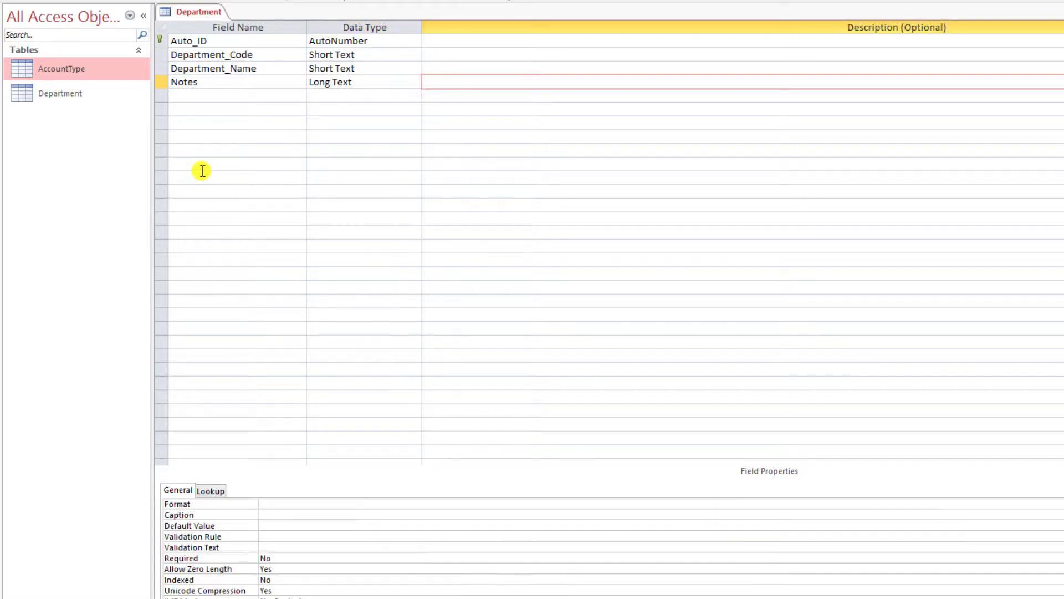
left_click(198, 83)
left_click(417, 84)
left_click(420, 81)
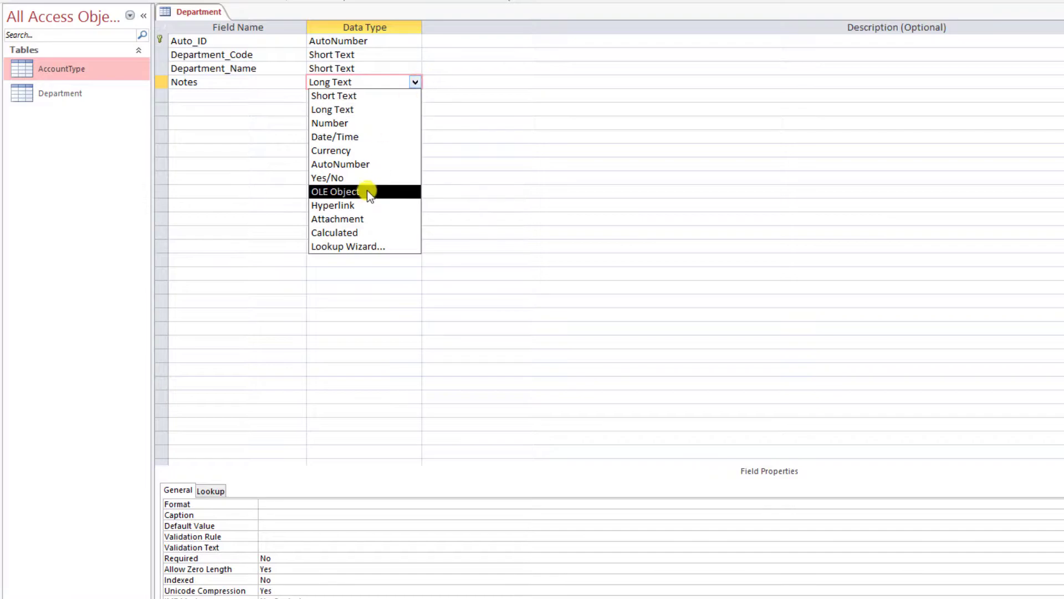
left_click(384, 95)
double_click(282, 505)
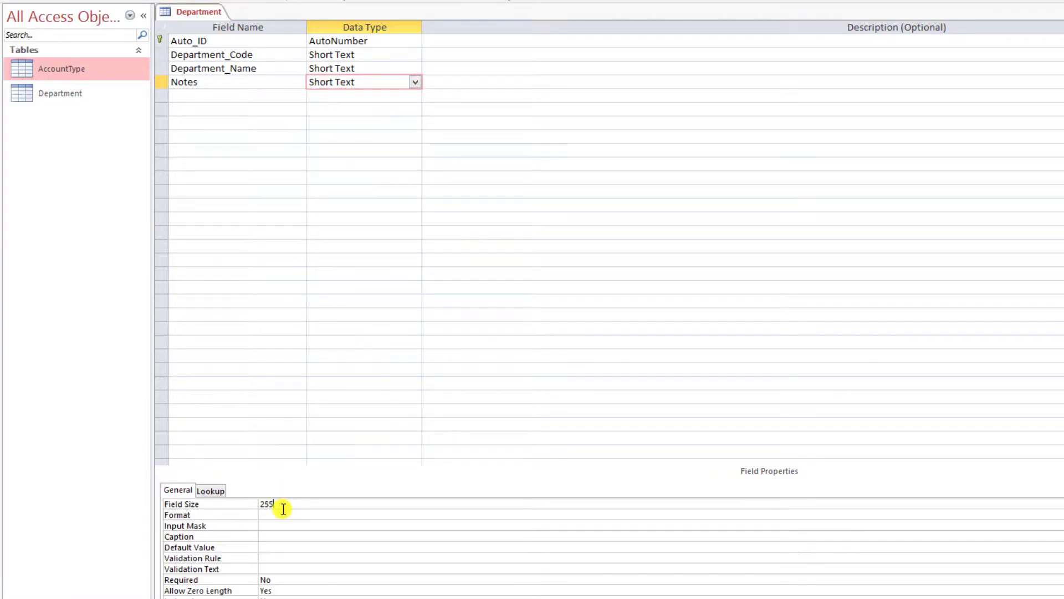
type("50")
key("Tab")
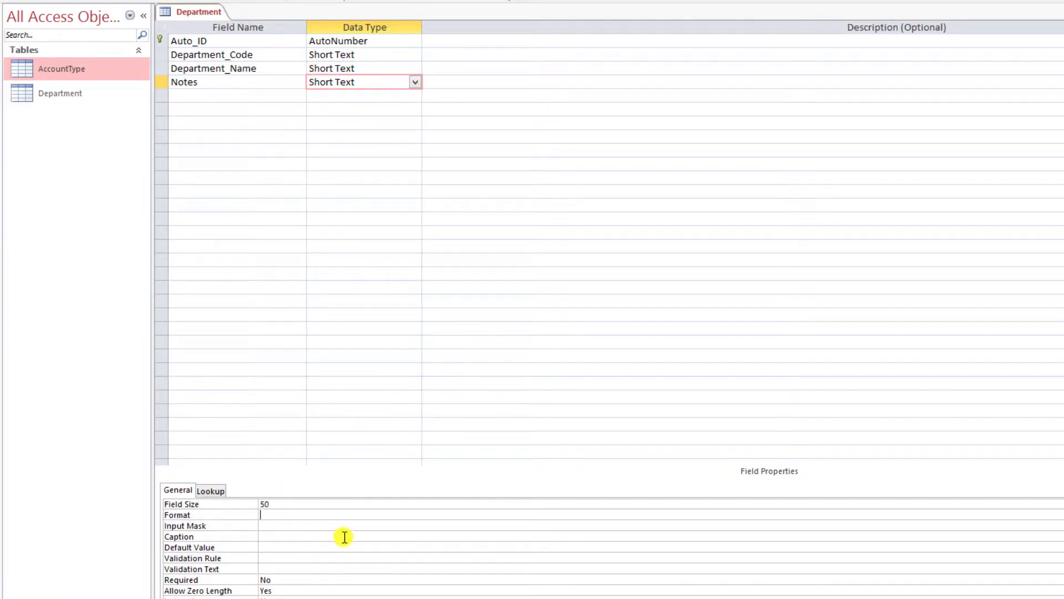
left_click(222, 95)
right_click(206, 8)
- Show the Department datasheet with all text at font size 16
left_click(260, 195)
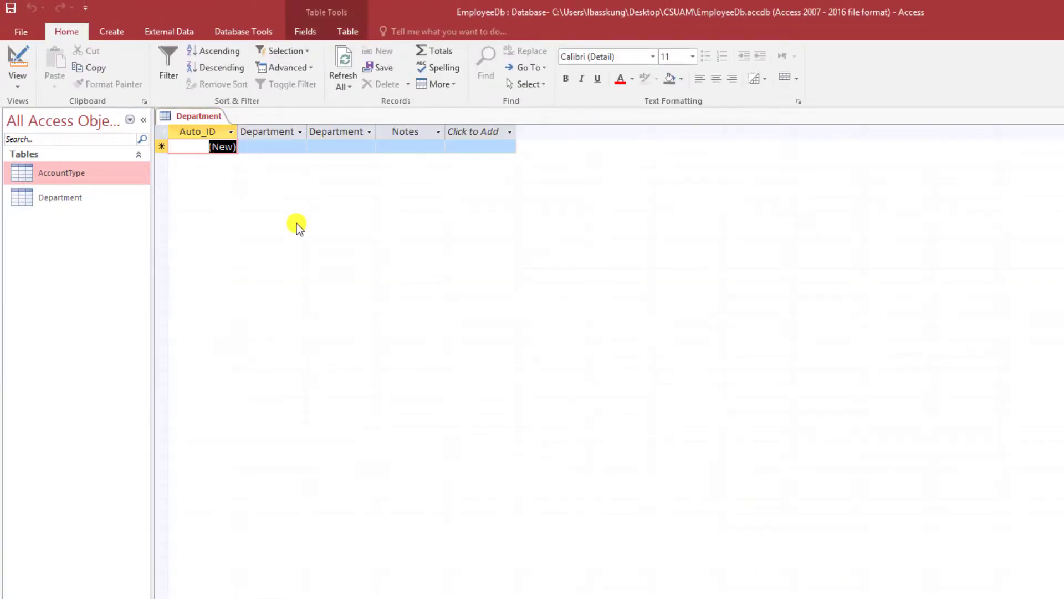
left_click(162, 131)
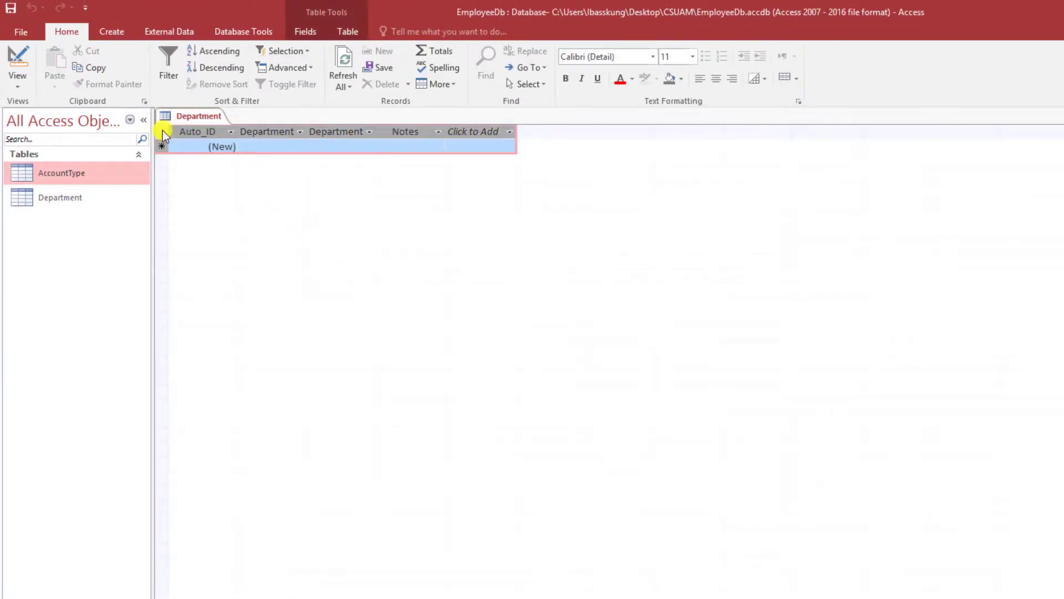
left_click(696, 56)
left_click(671, 156)
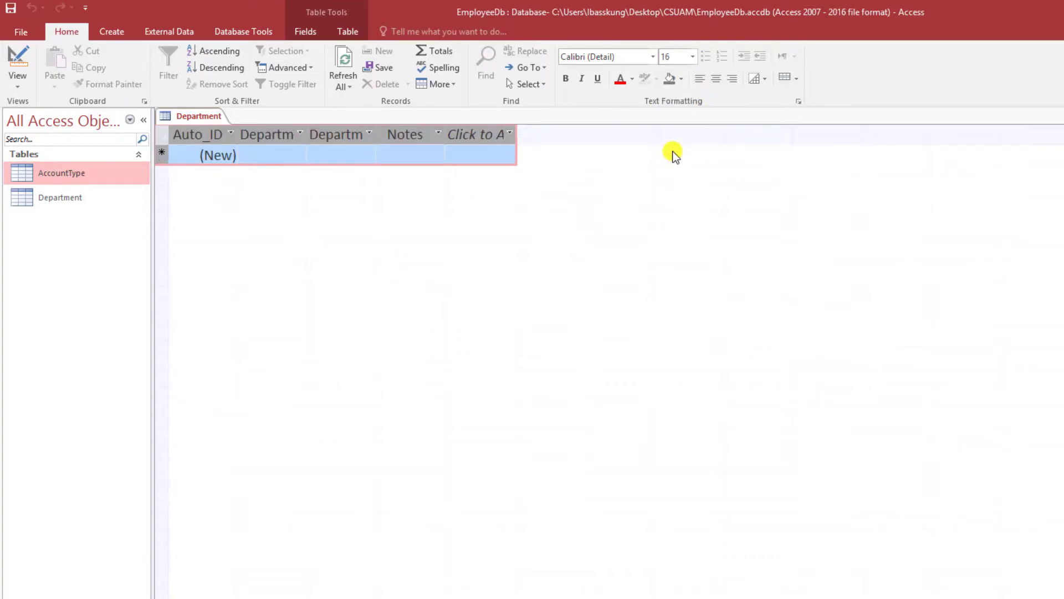
left_click(254, 151)
- Widen the Auto_ID, Department_Code, Department_Name and Notes columns to fit their names
left_click_drag(240, 134, 307, 141)
left_click_drag(380, 135, 472, 146)
left_click_drag(542, 138, 649, 148)
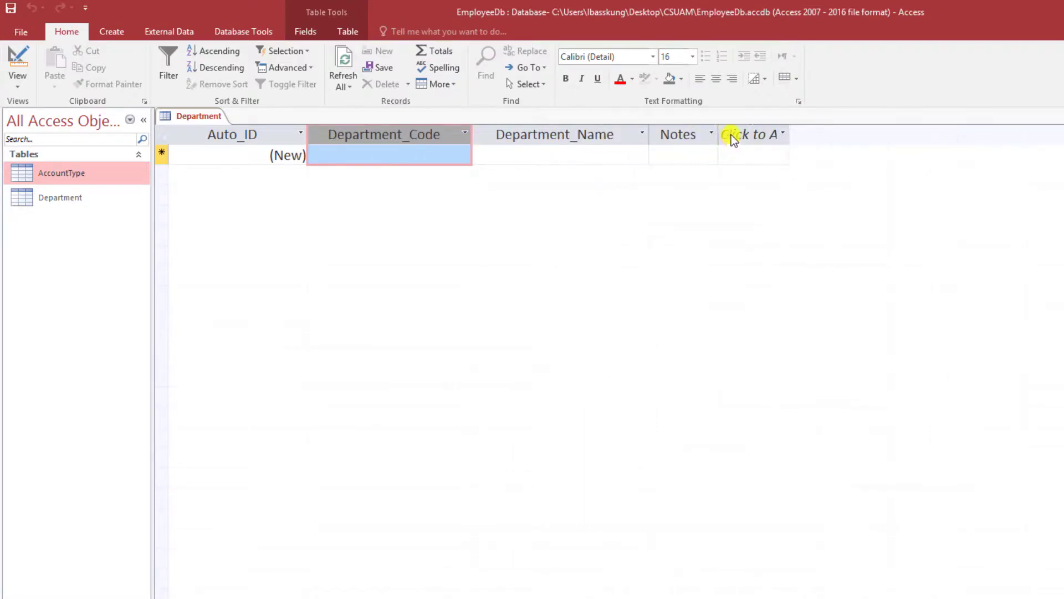
left_click_drag(720, 133, 898, 149)
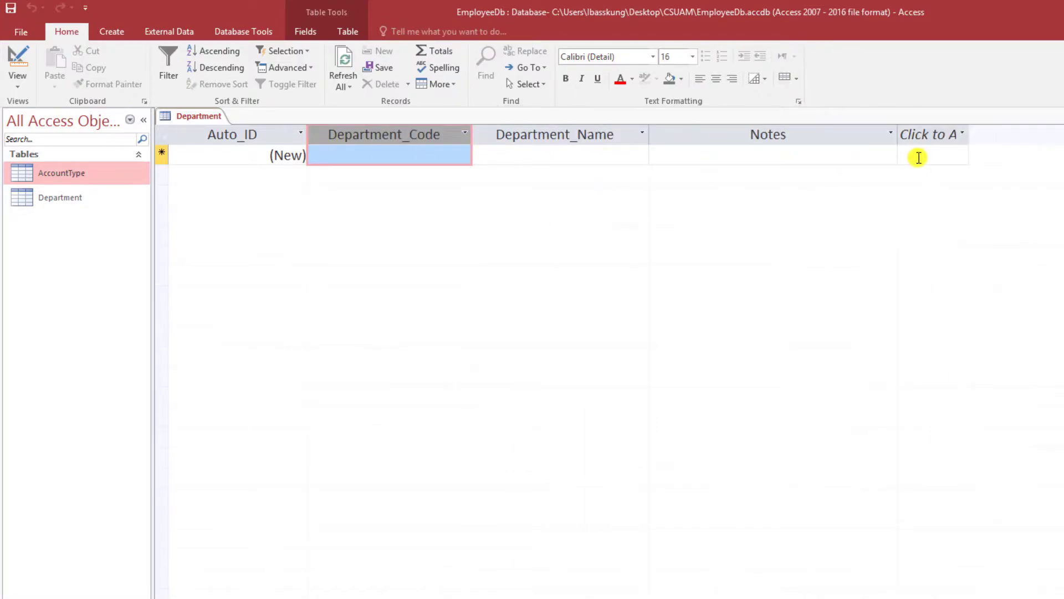
- Centre-align the Auto_ID column values
left_click(527, 154)
left_click(423, 154)
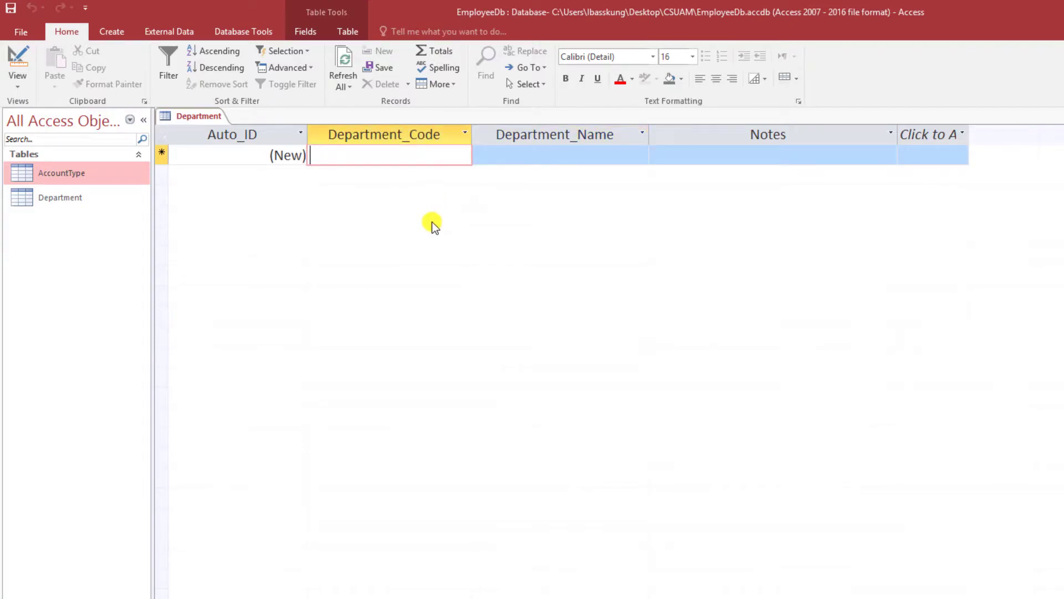
left_click(238, 133)
left_click(715, 78)
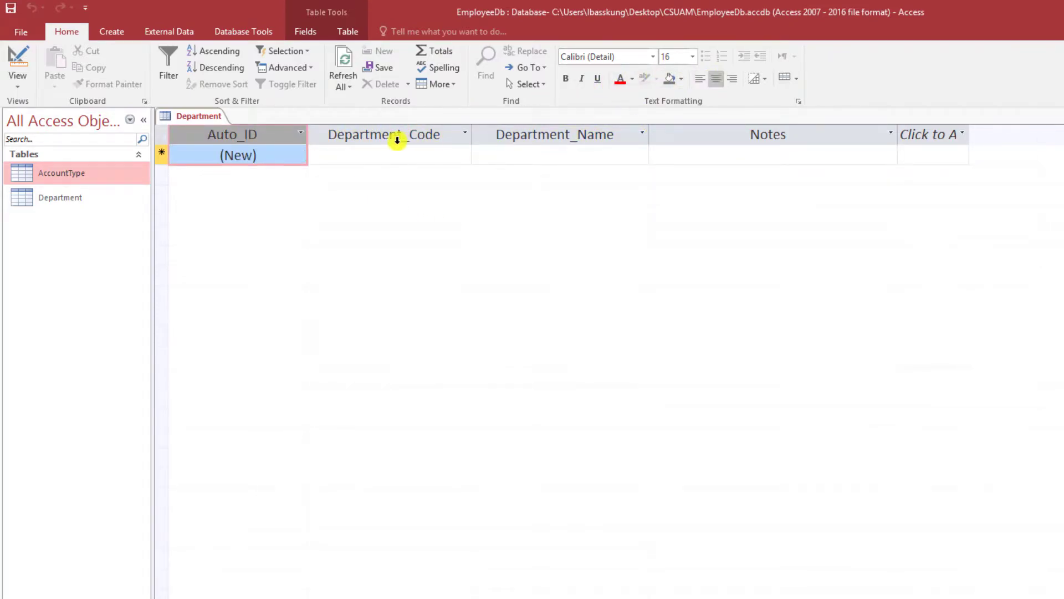
left_click(392, 151)
left_click(397, 134)
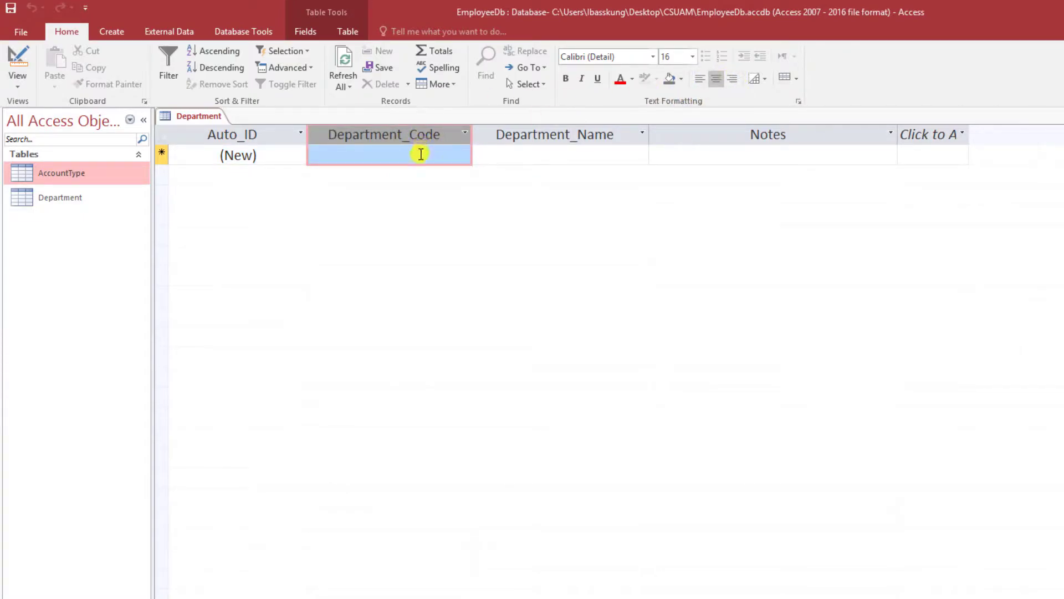
- Add records D-101 IT Department (Note-1) and D-102 HR Department (Note-2)
left_click(407, 159)
type("D-101")
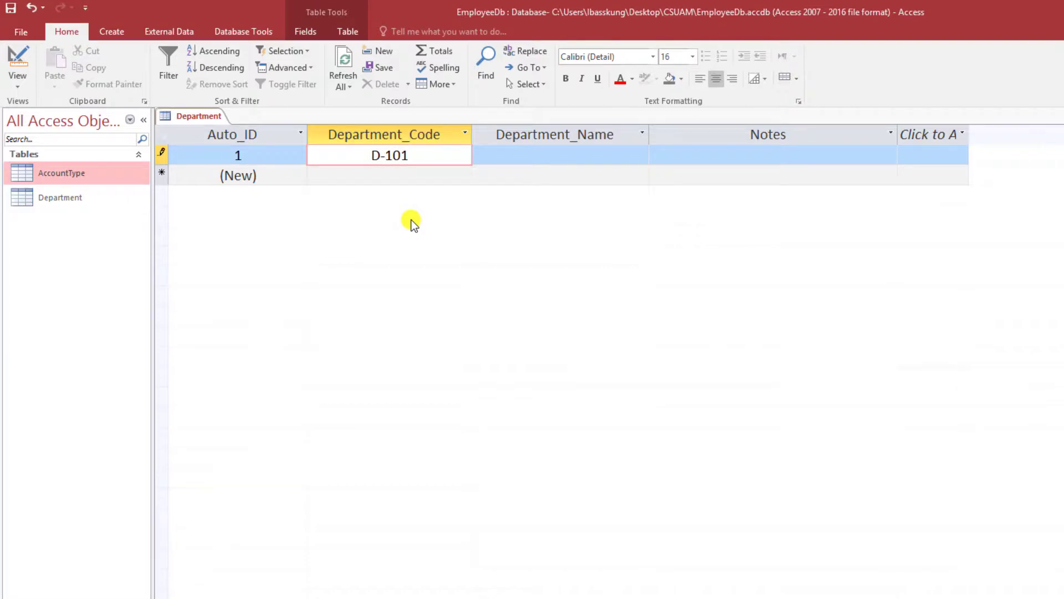
key("Tab")
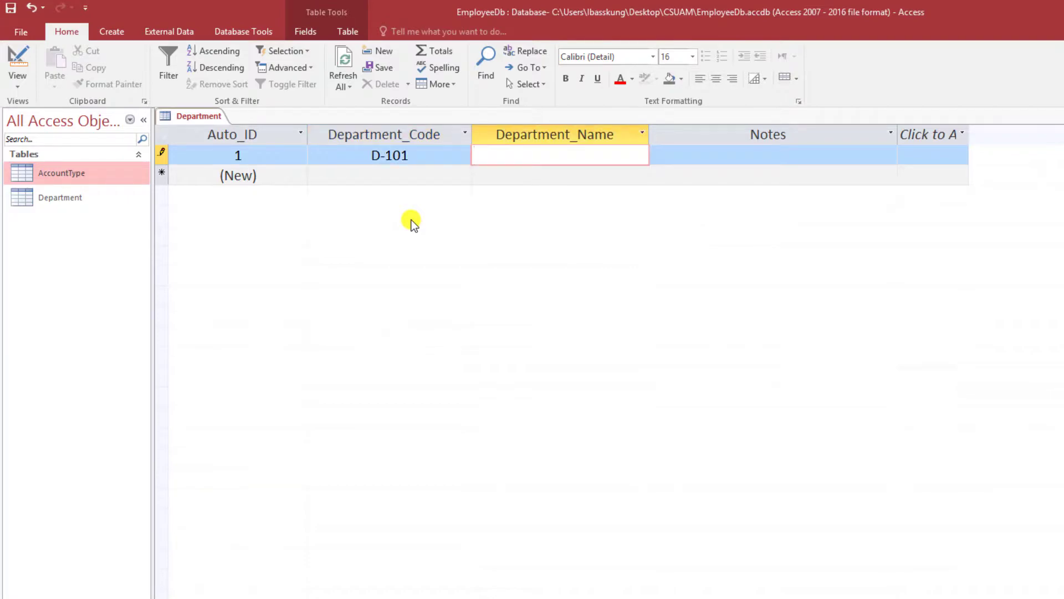
type("IT Department")
key("Tab")
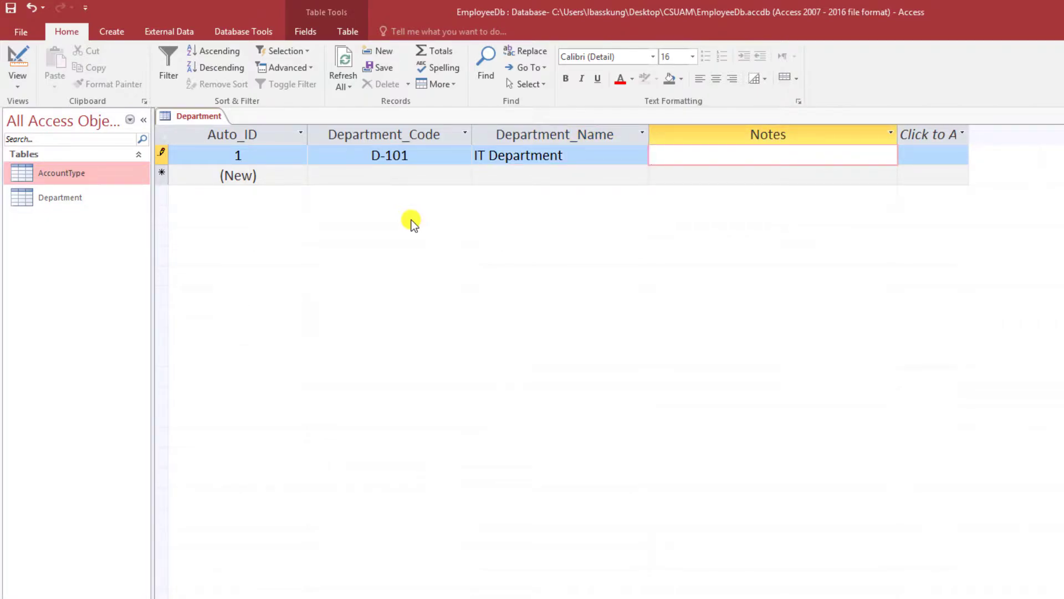
type("Note-1")
key("Tab")
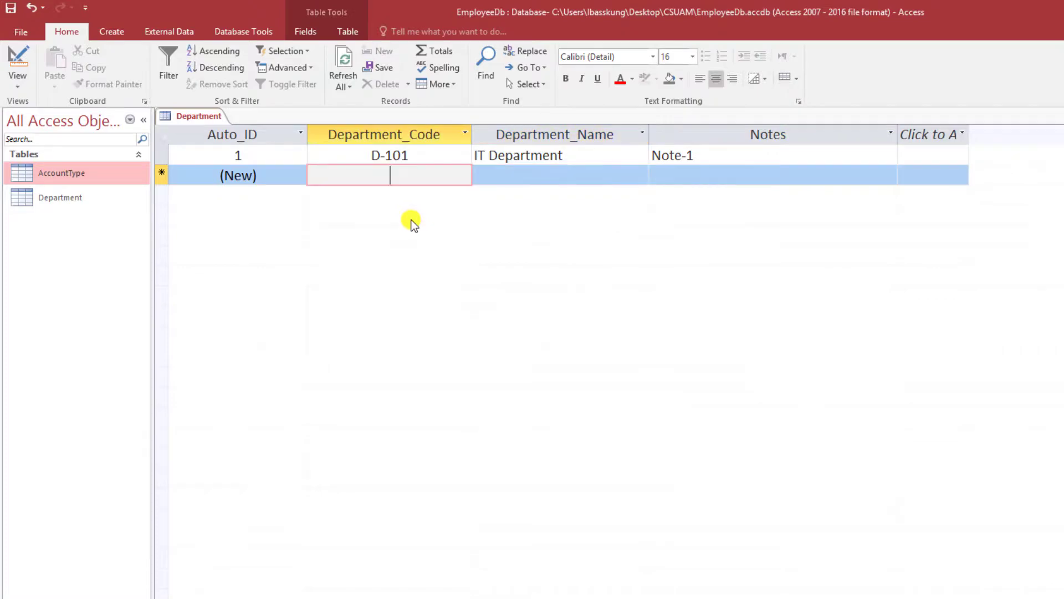
type("D-102")
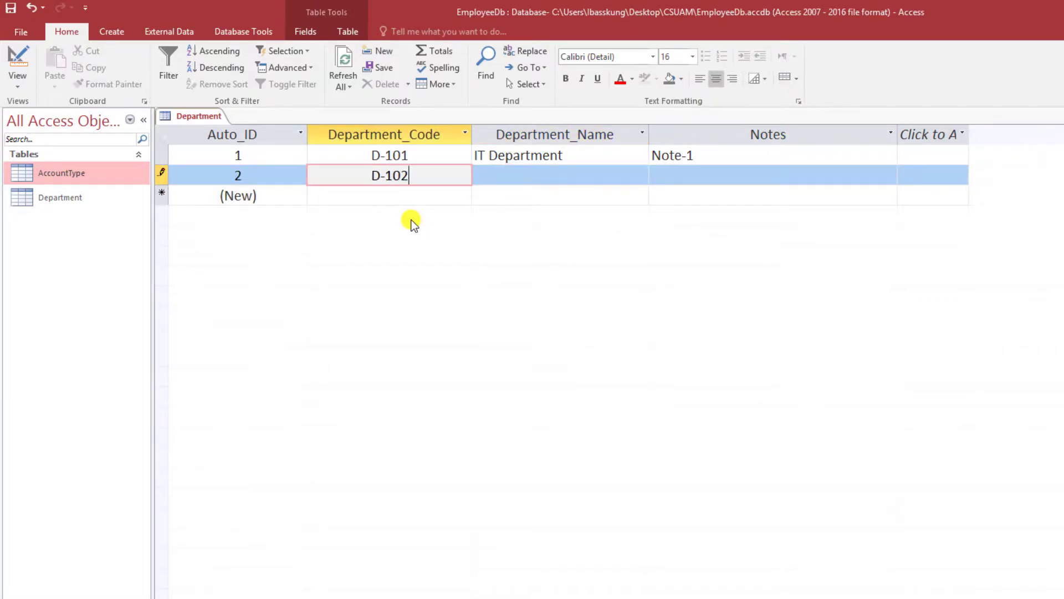
key("Tab")
type("HR Department")
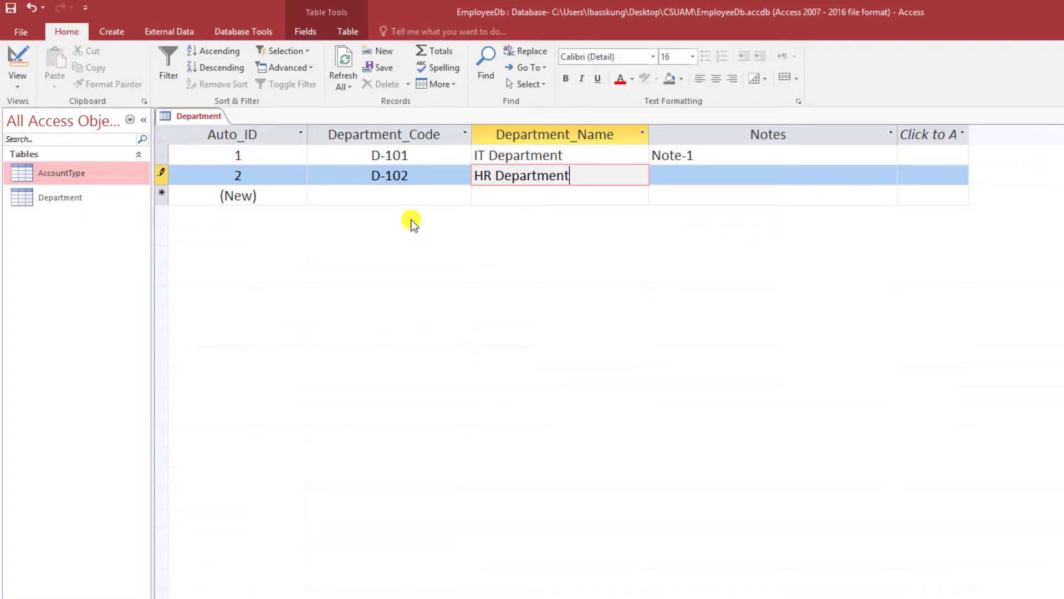
key("Tab")
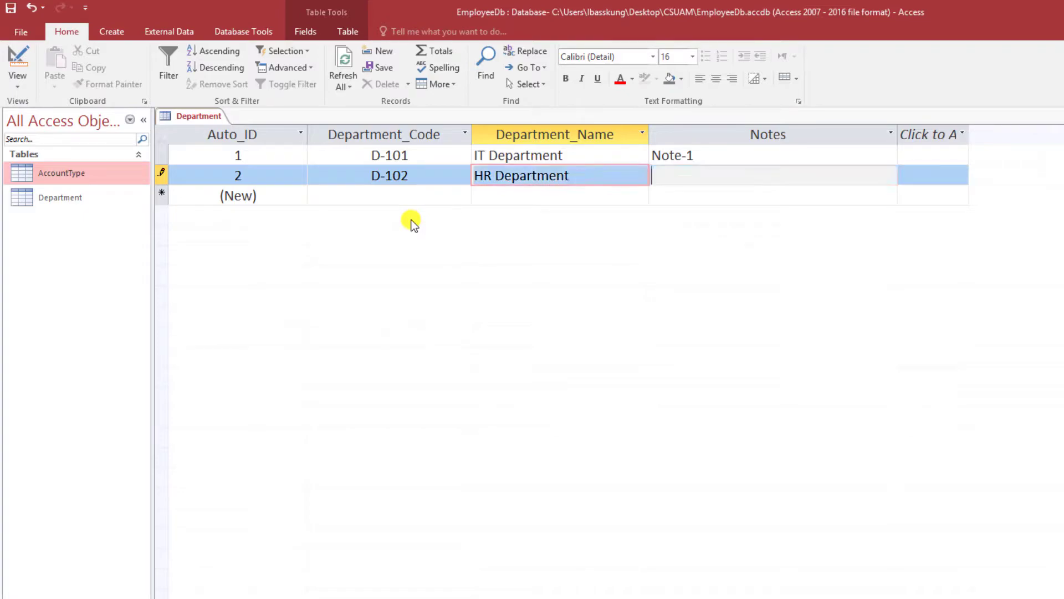
type("Note-2")
key("Tab")
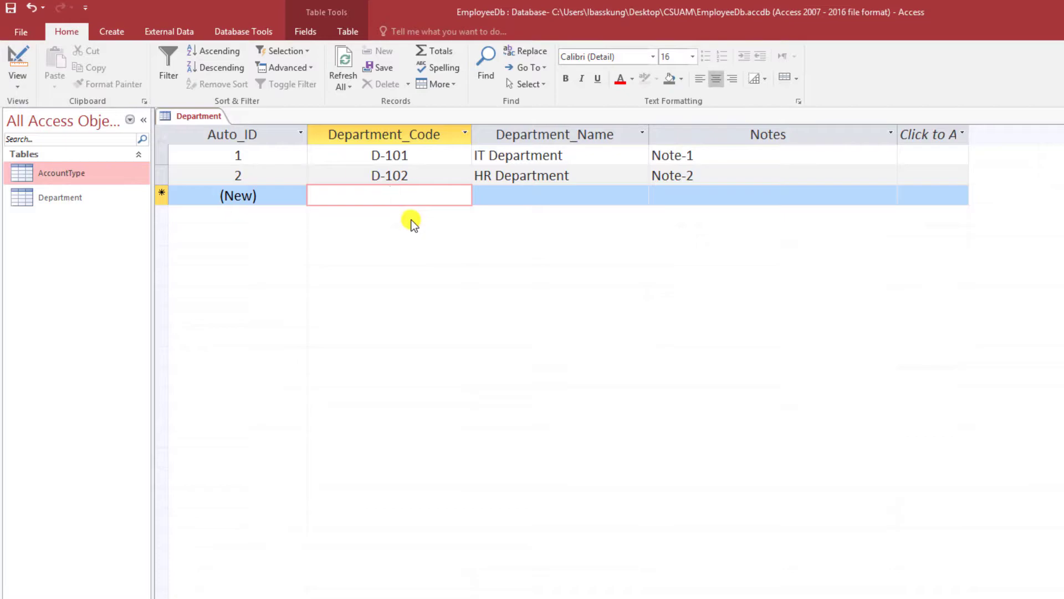
- Add records D-103 Accounting Department (Note-3) and D-104 Marketing Department (Note-4)
type("D-103")
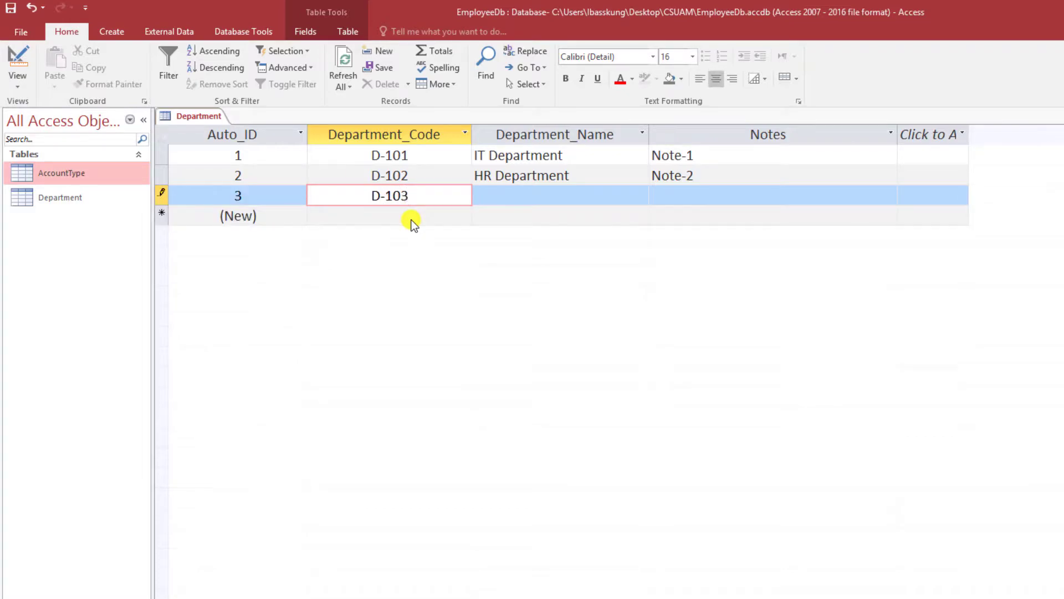
key("Tab")
type("Acc")
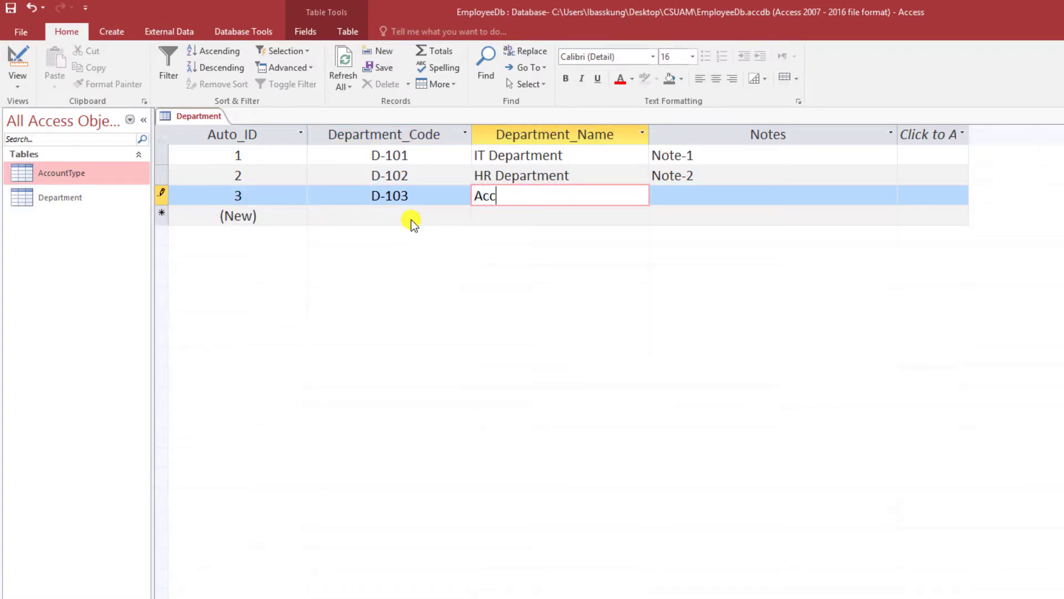
type("ounting Department")
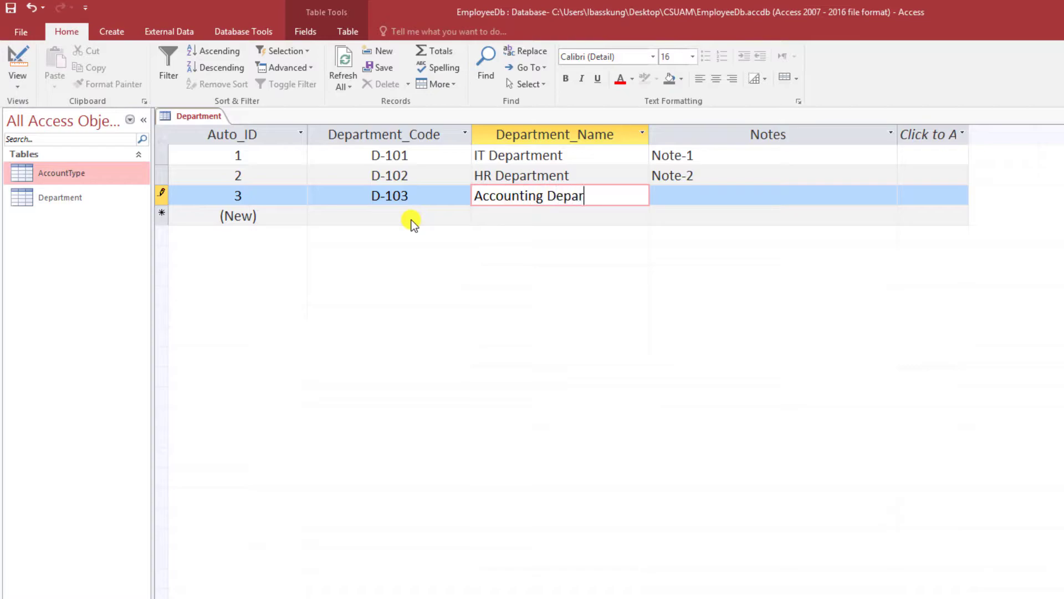
key("Tab")
type("Note-")
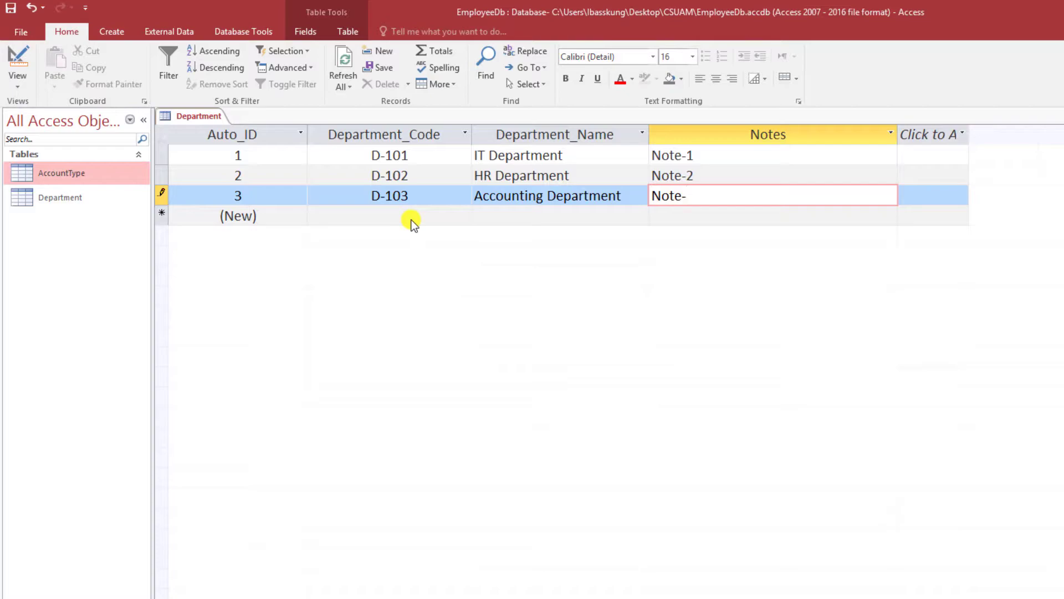
type("3")
key("Tab")
key("Tab")
type("D-104")
key("Tab")
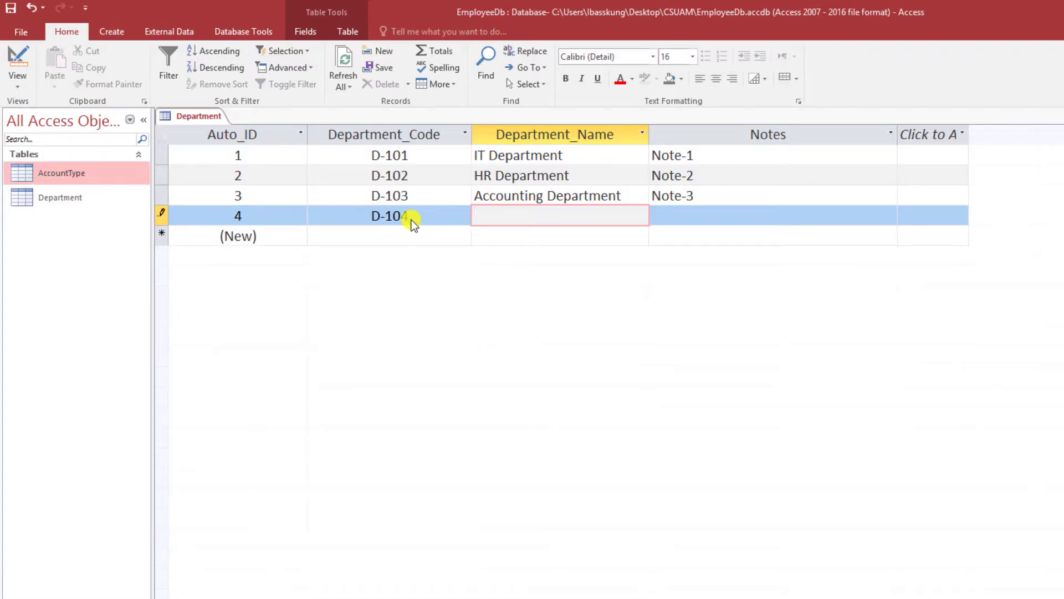
type("Marketing Depar")
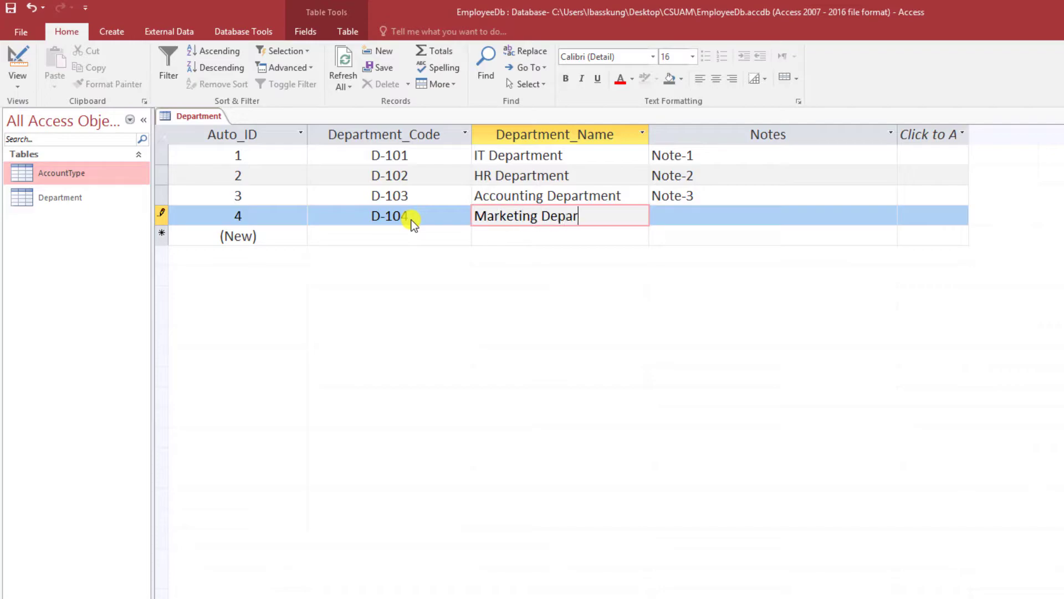
type("tment")
key("Tab")
type("Note-4")
key("Tab")
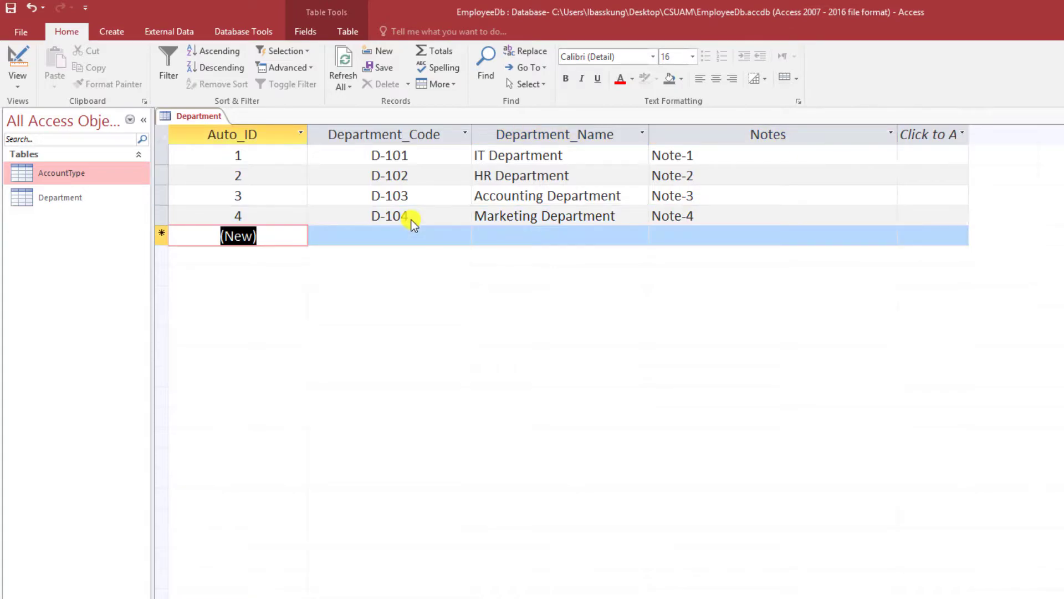
- Add record D-105 Sales Department with note 'Note-5.'
key("Tab")
type("D-105")
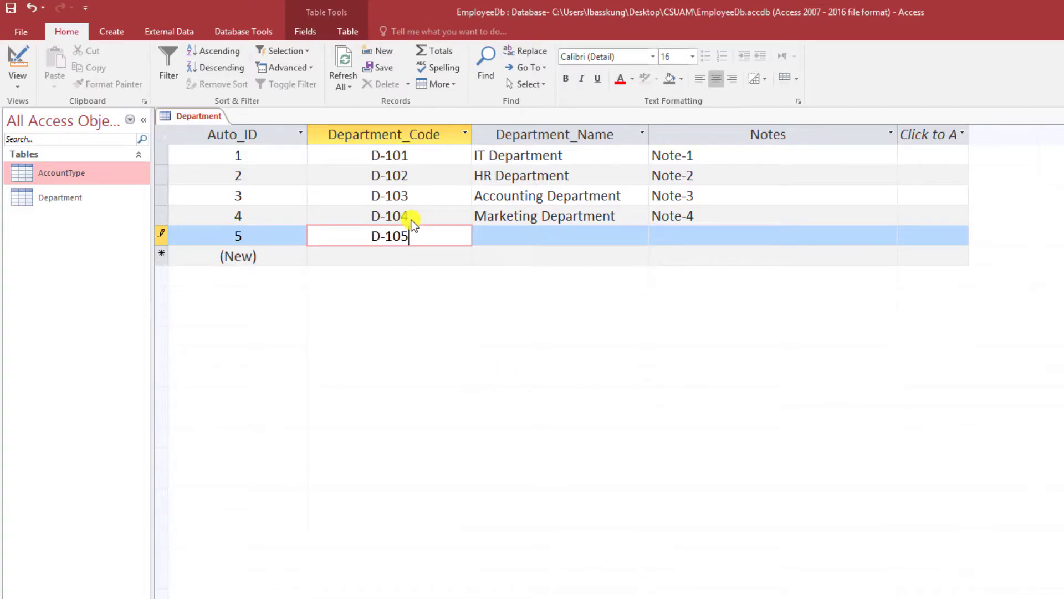
key("Tab")
type("Sa")
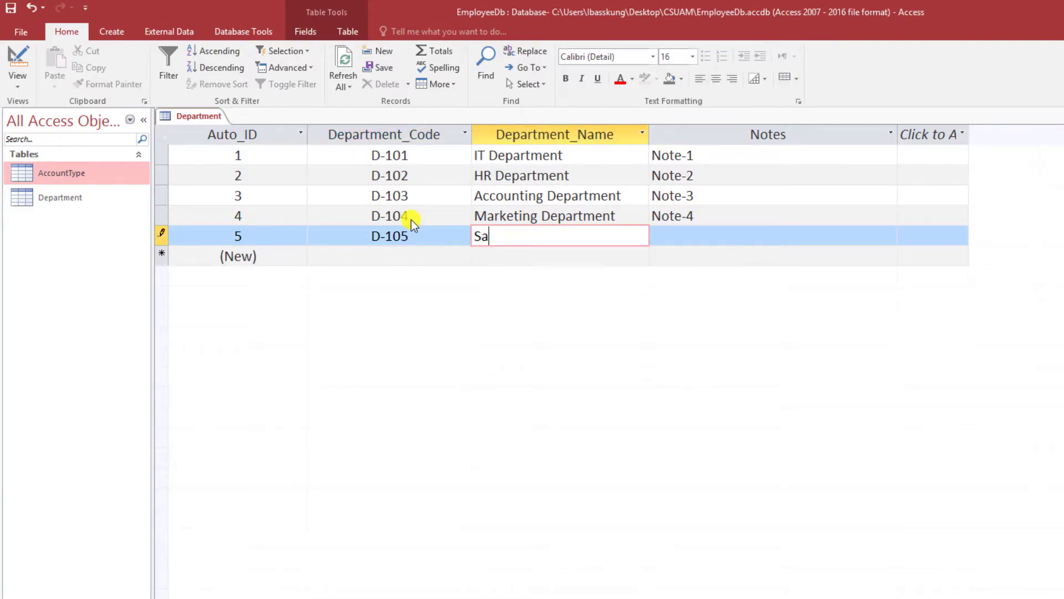
type("les Department")
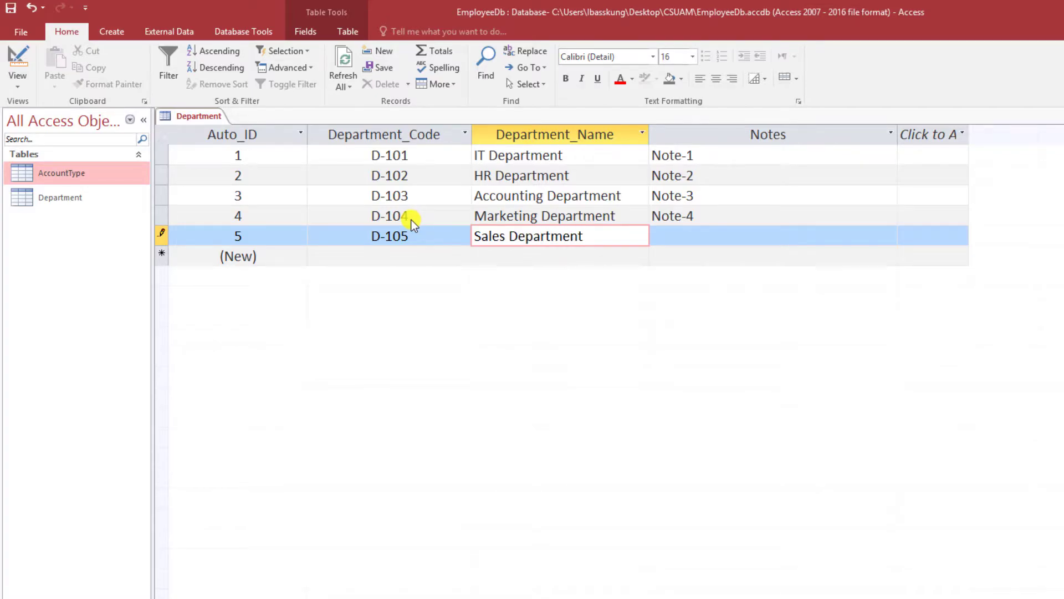
key("Tab")
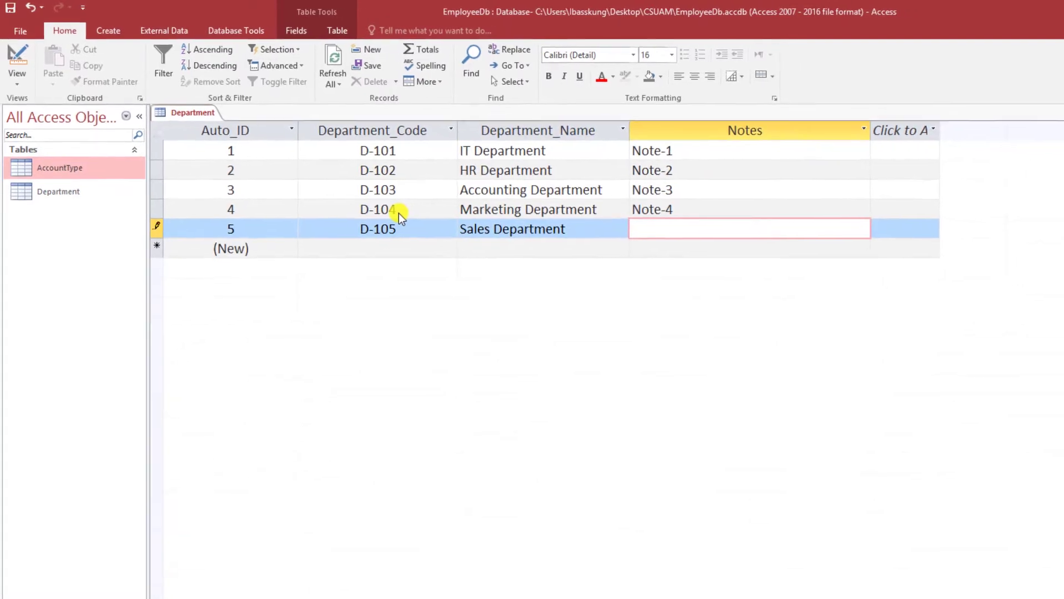
type("Note-5.")
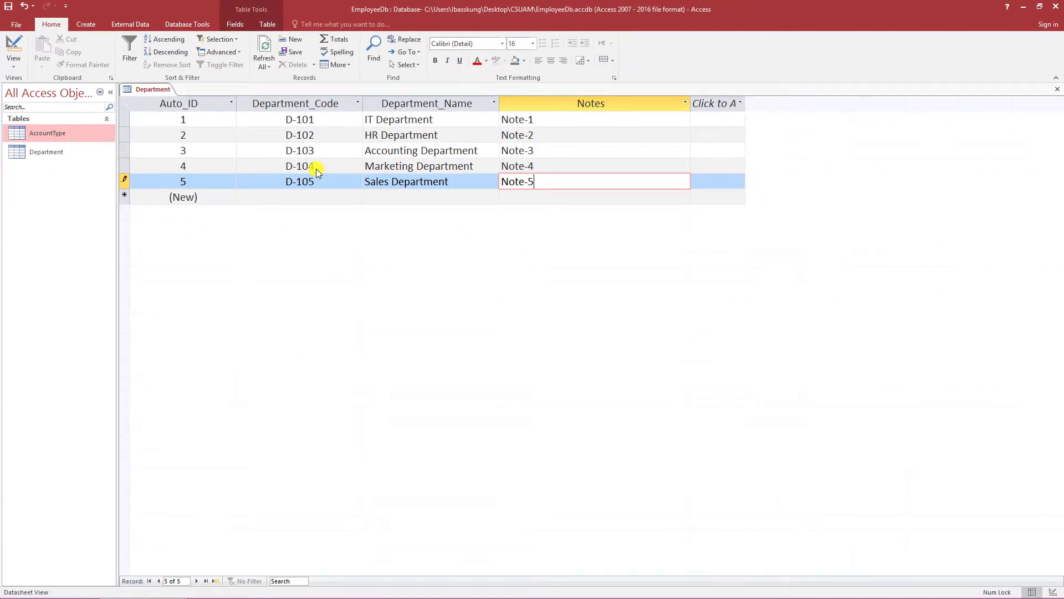
key("Tab")
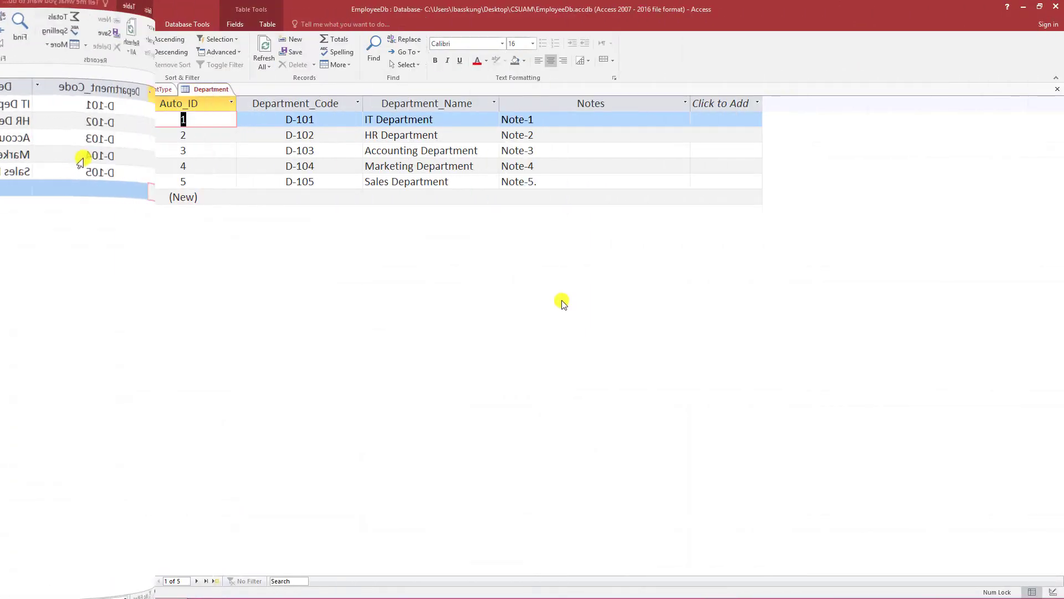
- Remove the stray period from record 5's note in the Department table
left_click(546, 188)
key("BackSpace")
key("Tab")
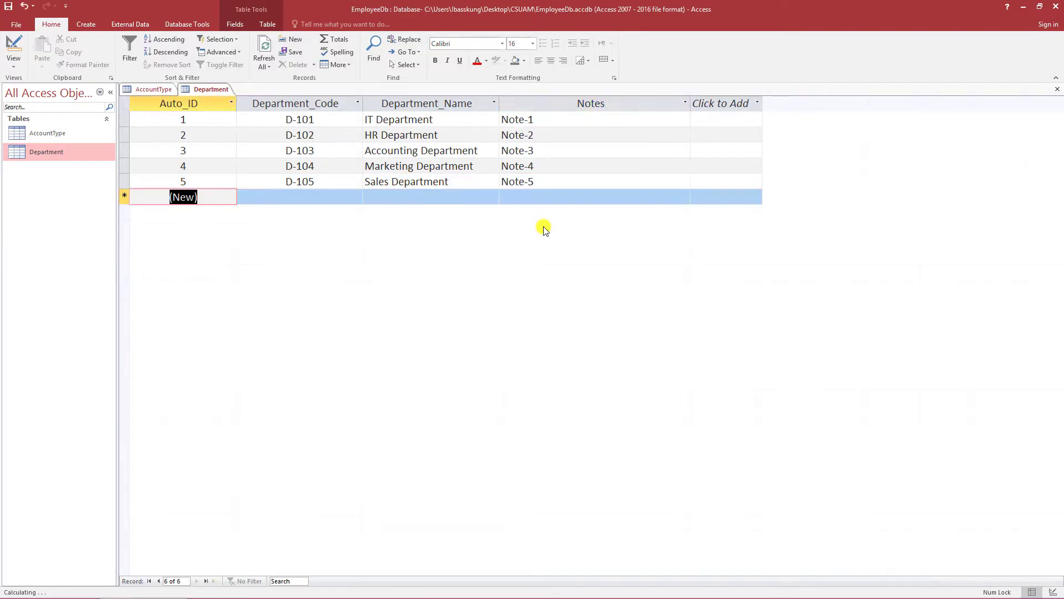
- Close all open tables and create a new blank Table1
right_click(205, 89)
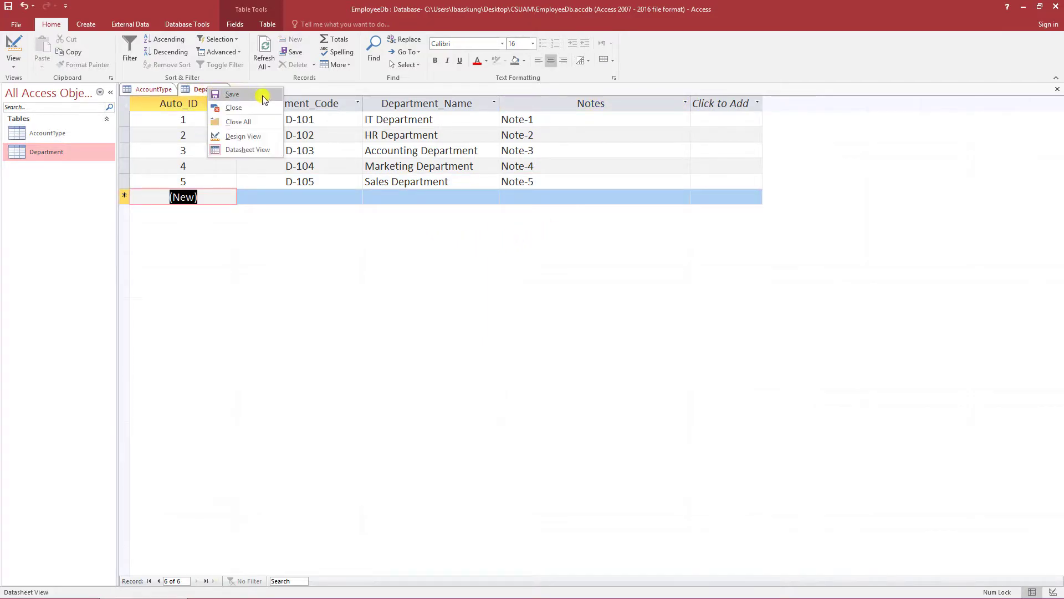
left_click(275, 122)
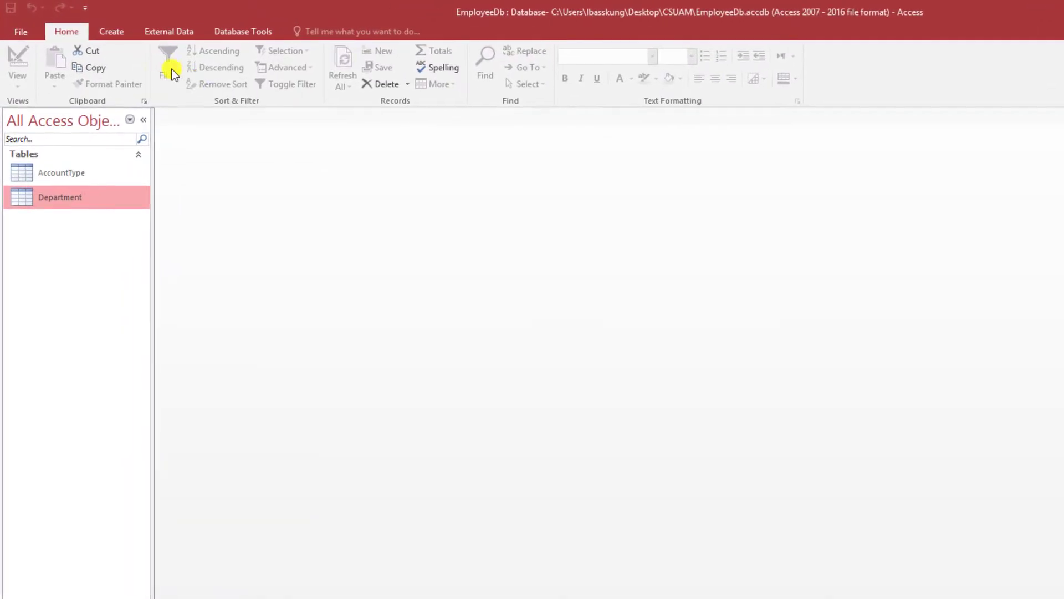
left_click(108, 32)
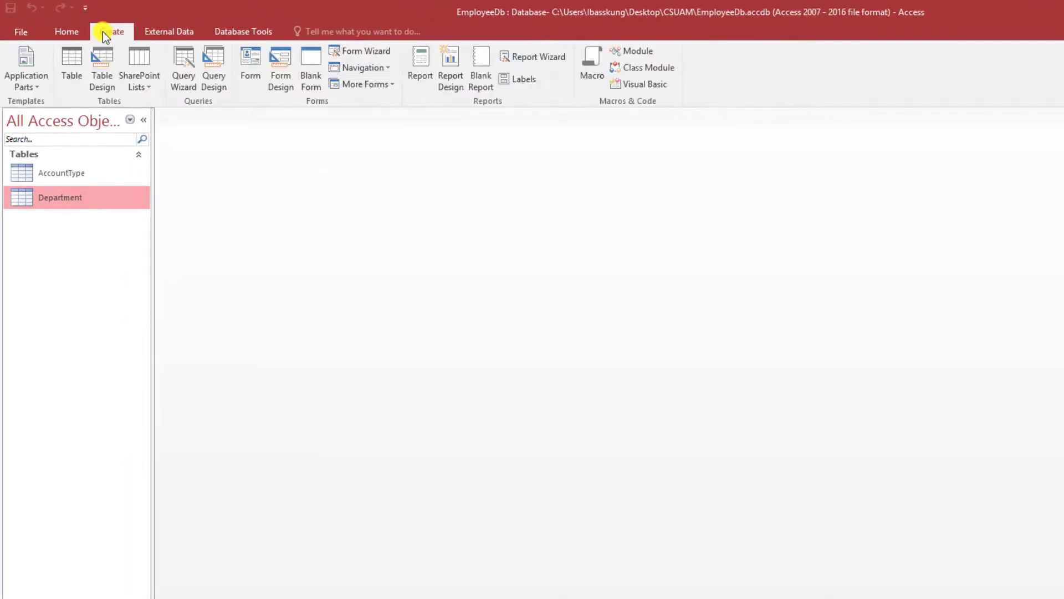
left_click(78, 61)
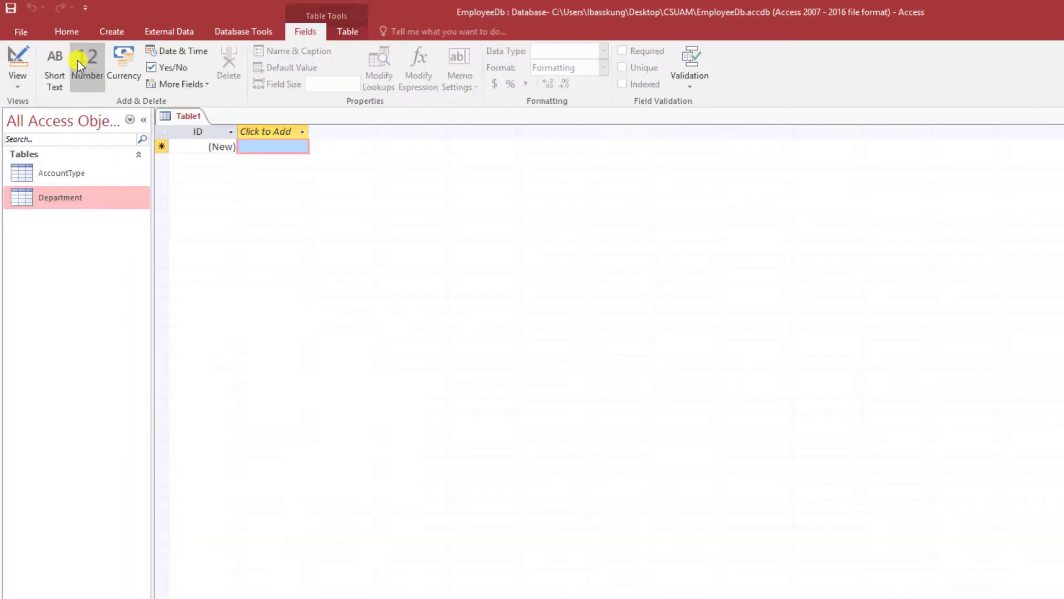
right_click(170, 115)
- Save the new table as Employee and rename its ID field to Auto_ID
left_click(206, 180)
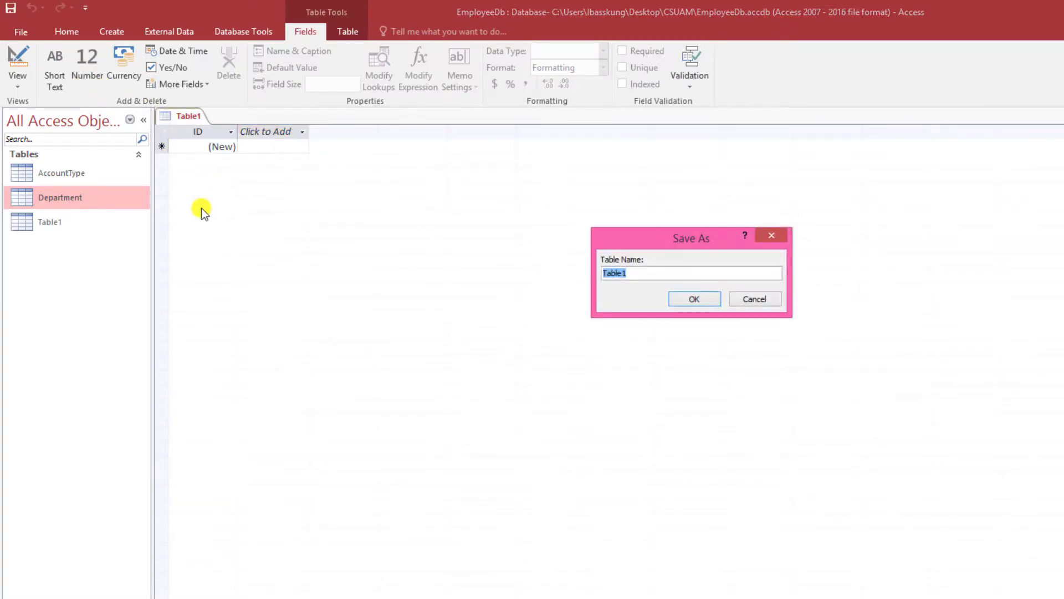
type("Employee")
key("Return")
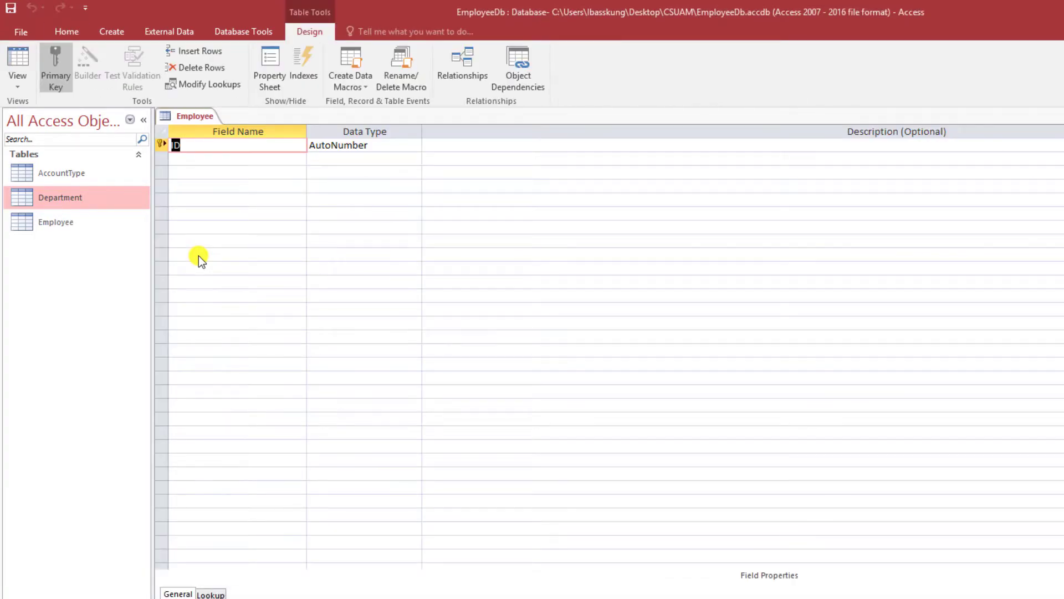
type("Auto_ID")
key("Down")
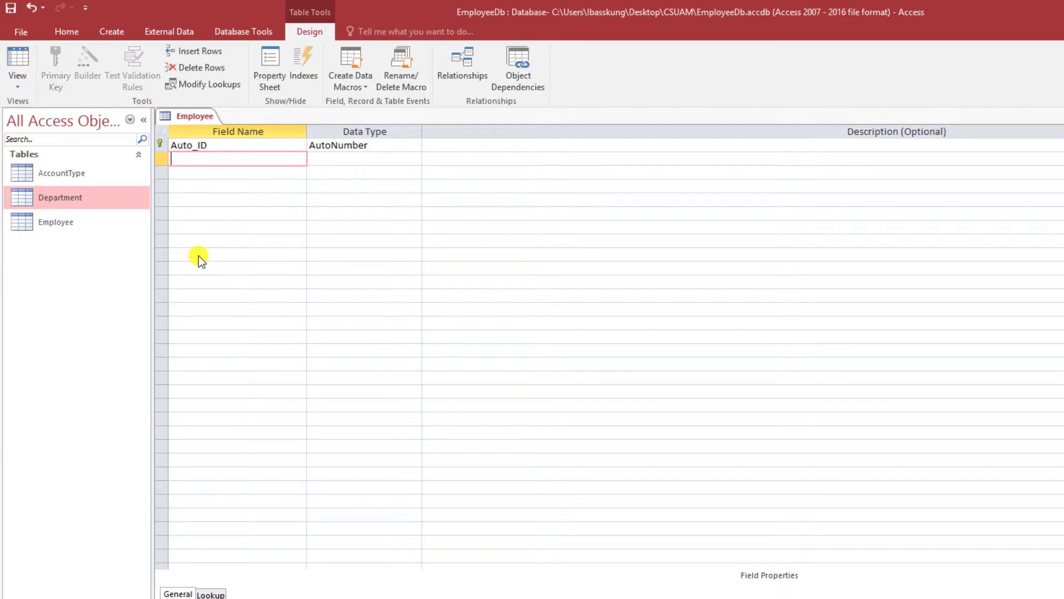
- Add Employee_ID as a required Short Text field of size 15, disallowing zero-length values
type("Employee_ID")
key("Tab")
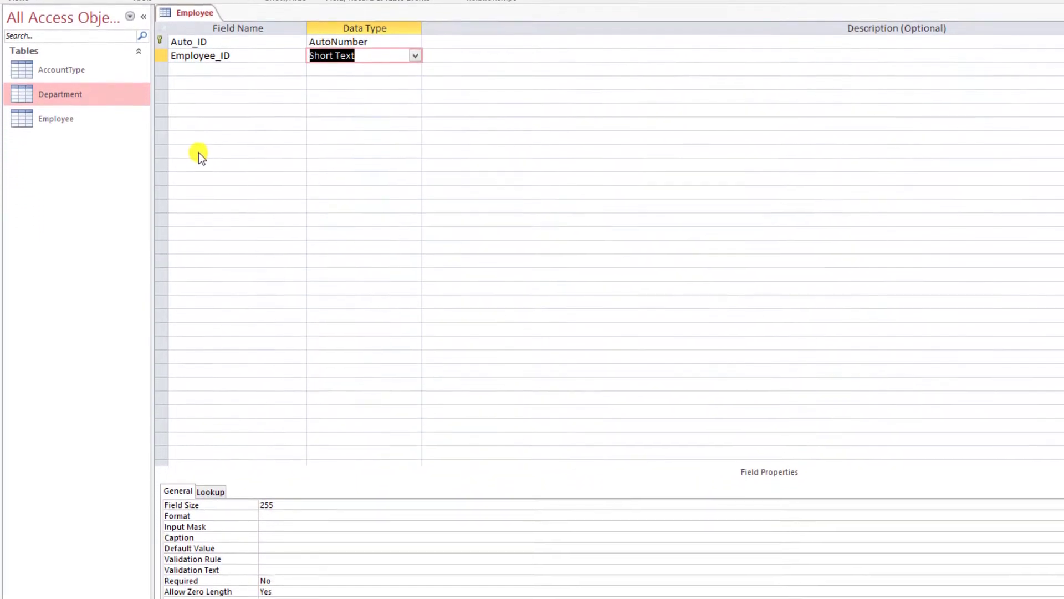
double_click(289, 504)
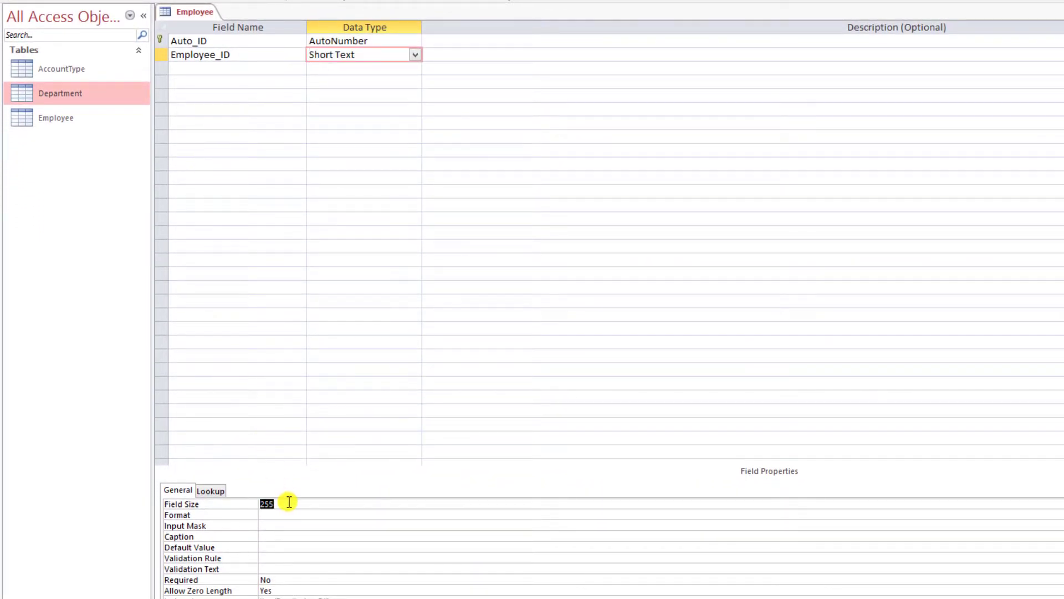
type("15")
key("Tab")
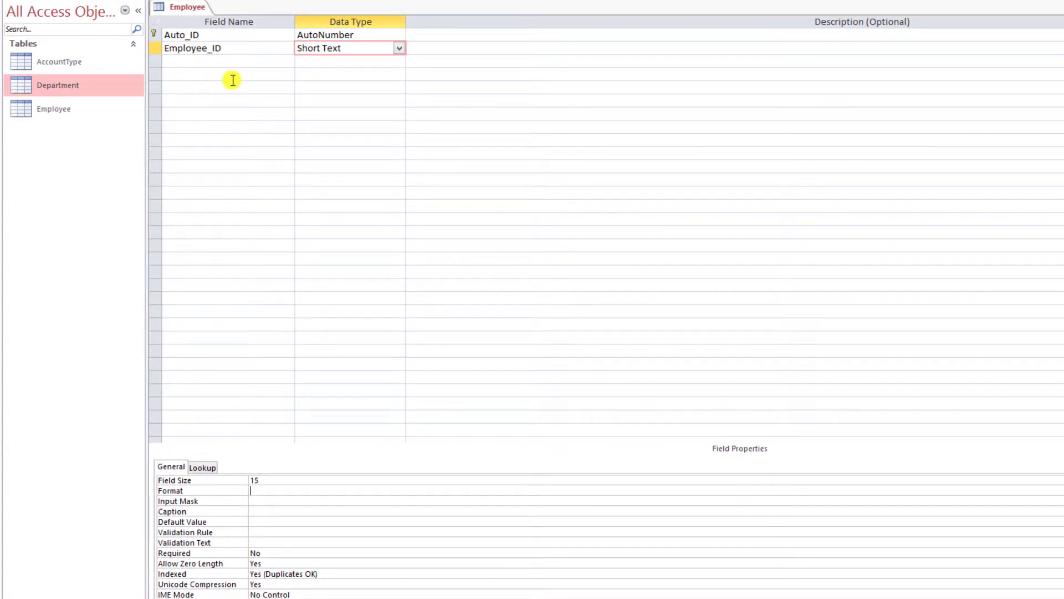
double_click(269, 548)
left_click(273, 541)
double_click(274, 562)
left_click(274, 562)
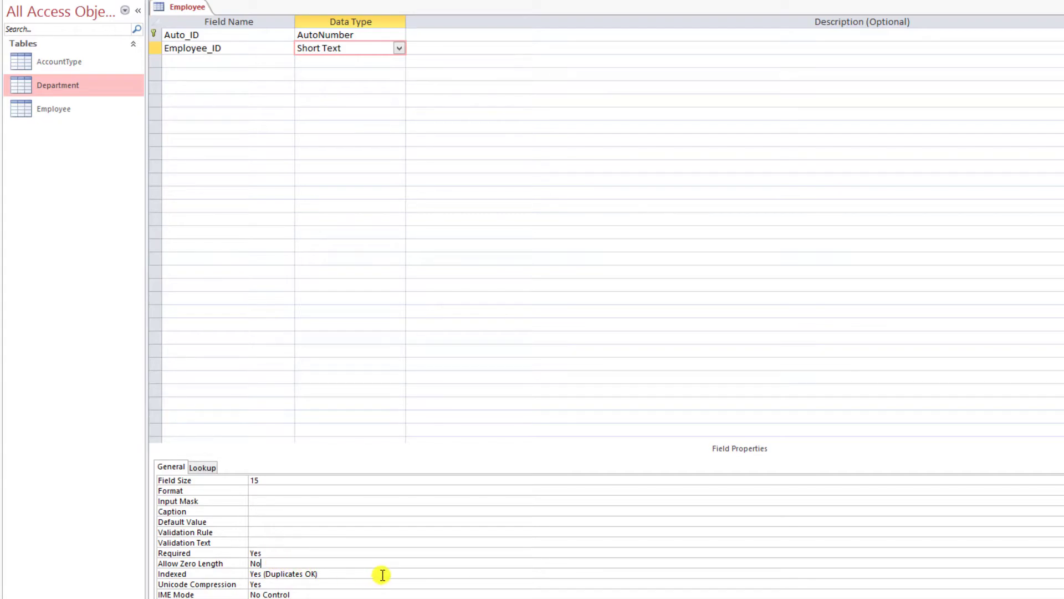
left_click(211, 61)
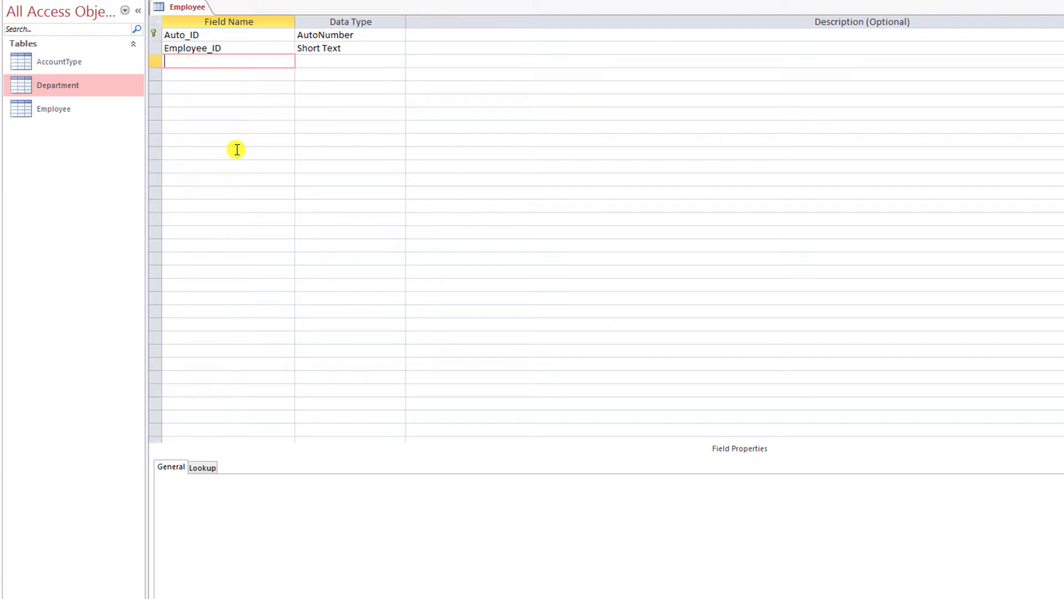
- Add a Reference_ID field with the Number data type
type("Reference_ID")
key("Tab")
type("num")
key("Tab")
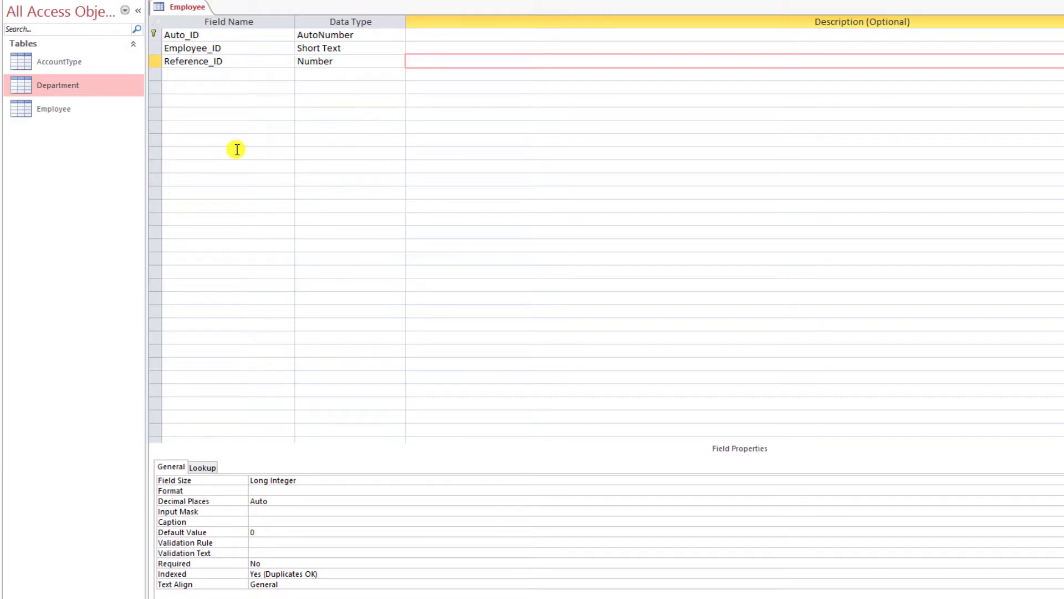
- Add First_Name and Last_Name as Short Text fields
left_click(201, 73)
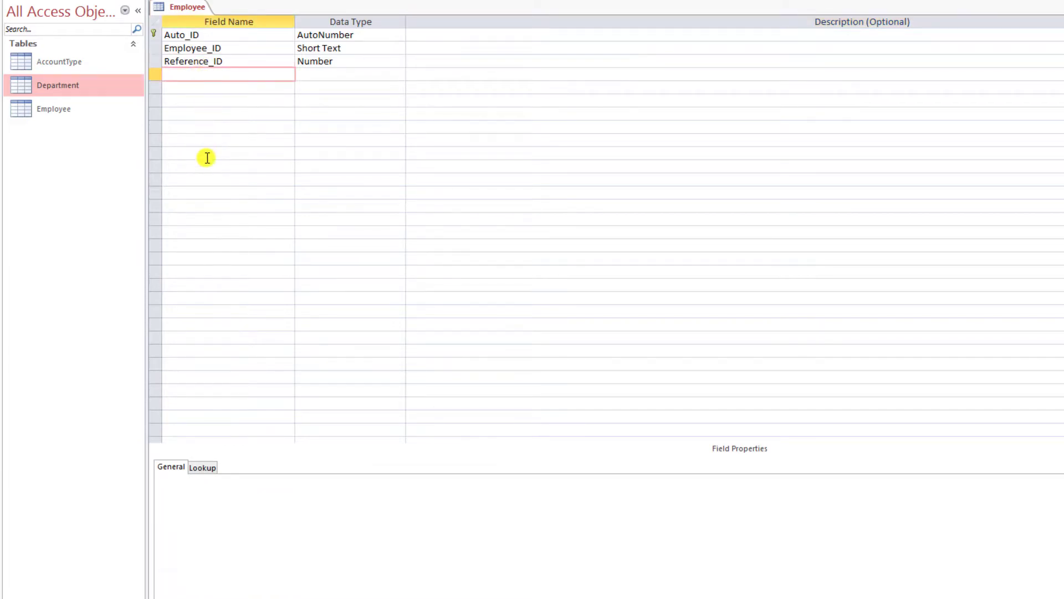
type("First_Name")
key("Tab")
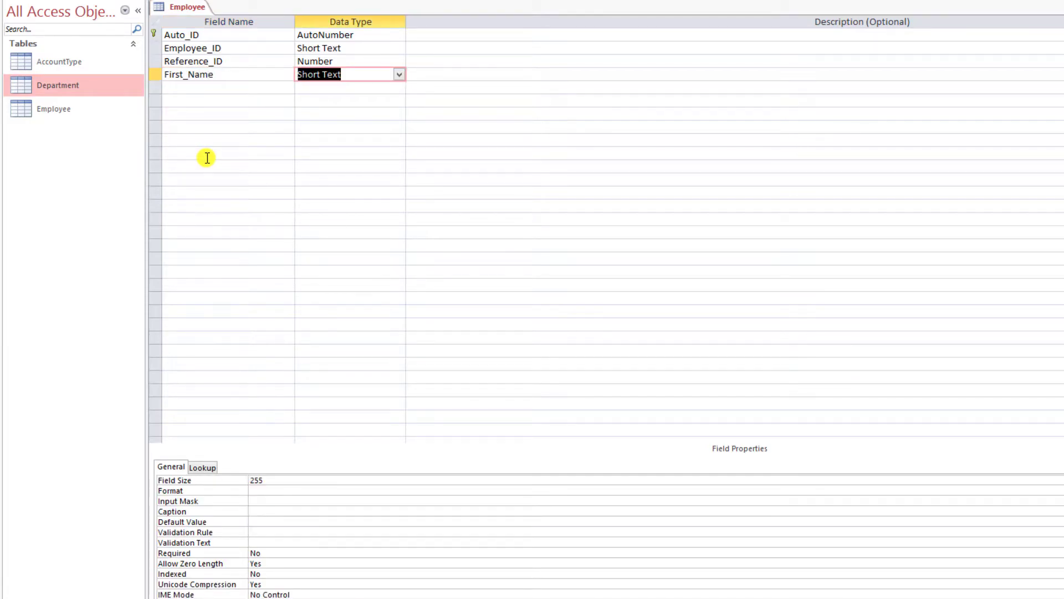
key("Down")
key("shift+Tab")
type("Last_Name")
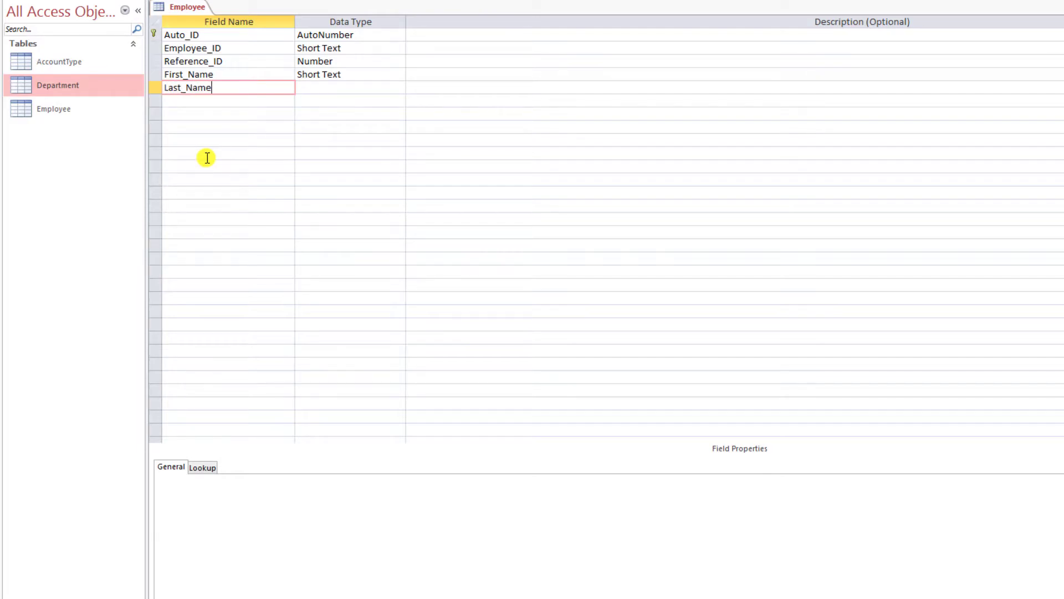
key("Tab")
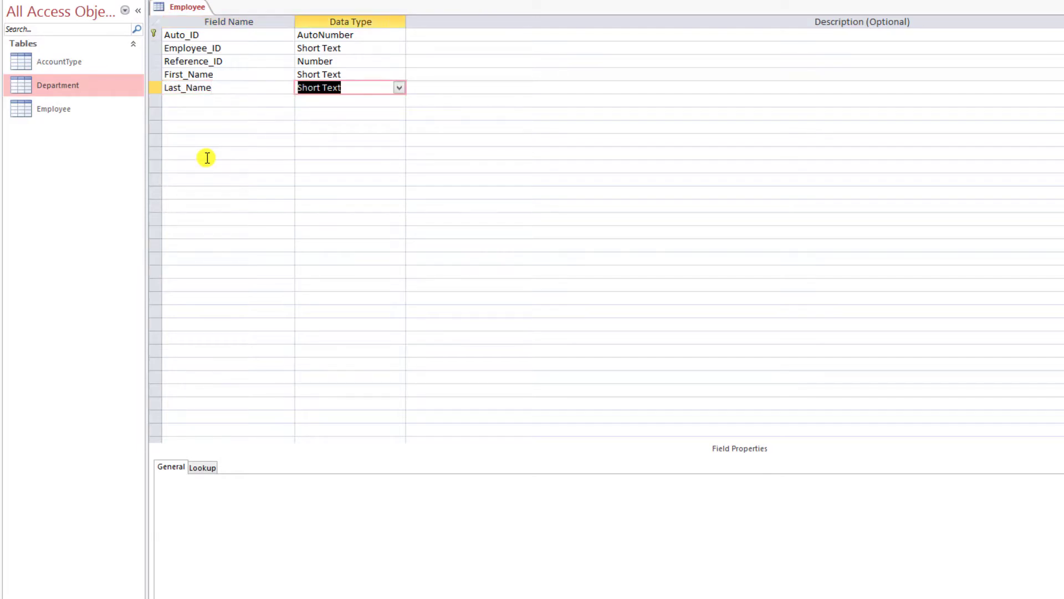
key("Up")
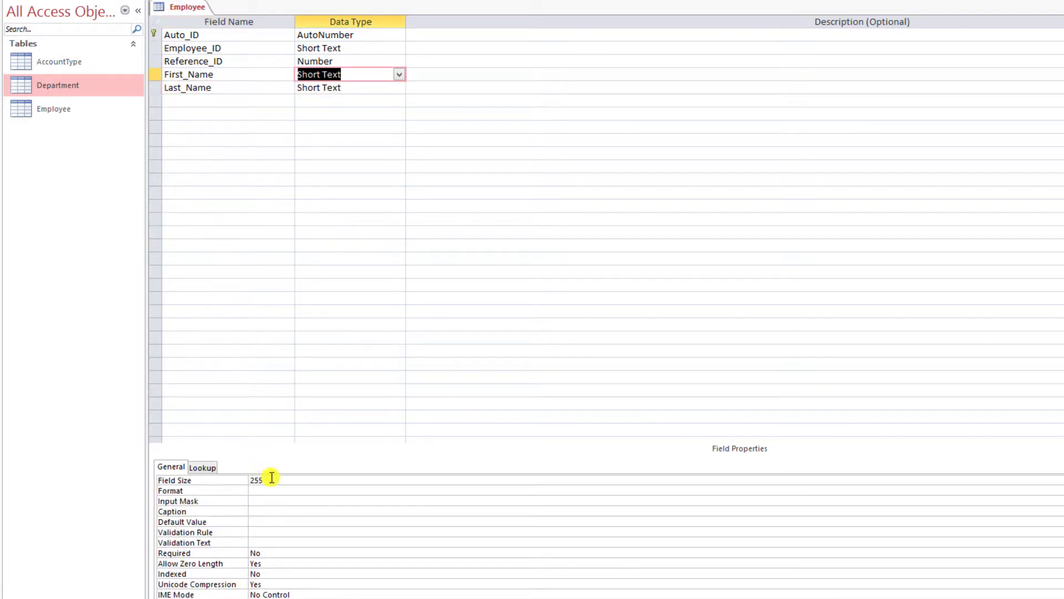
- Set the Field Size of the name fields to 30 characters
double_click(272, 477)
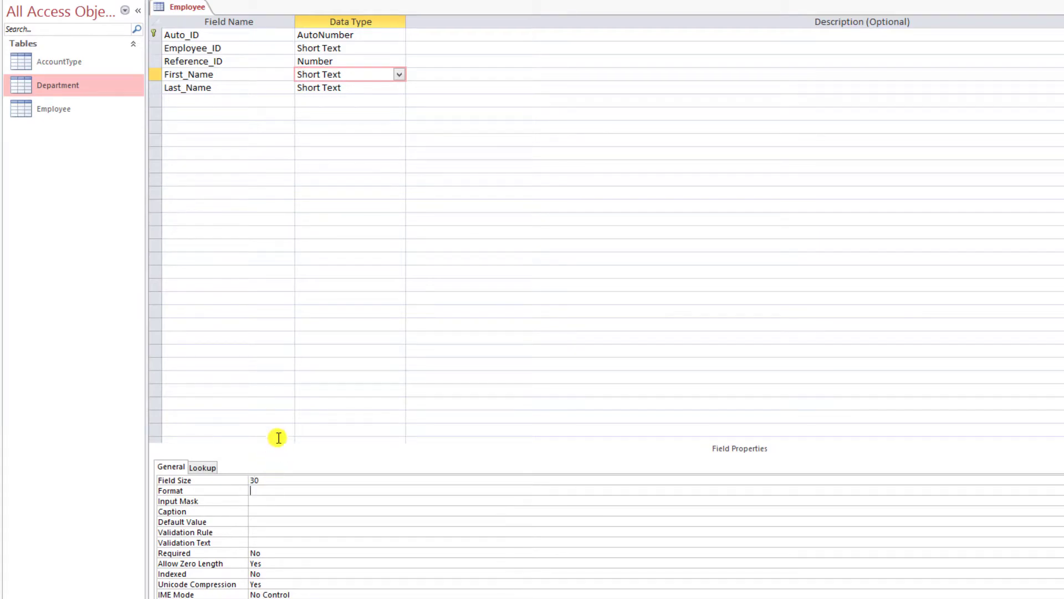
left_click(352, 87)
double_click(291, 483)
type("30")
key("Return")
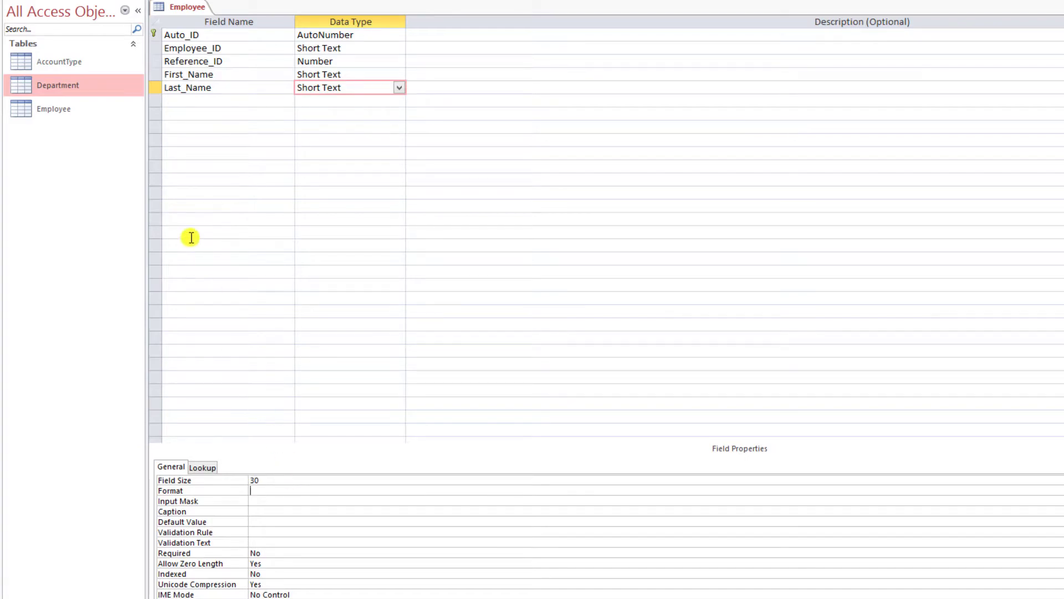
left_click(173, 99)
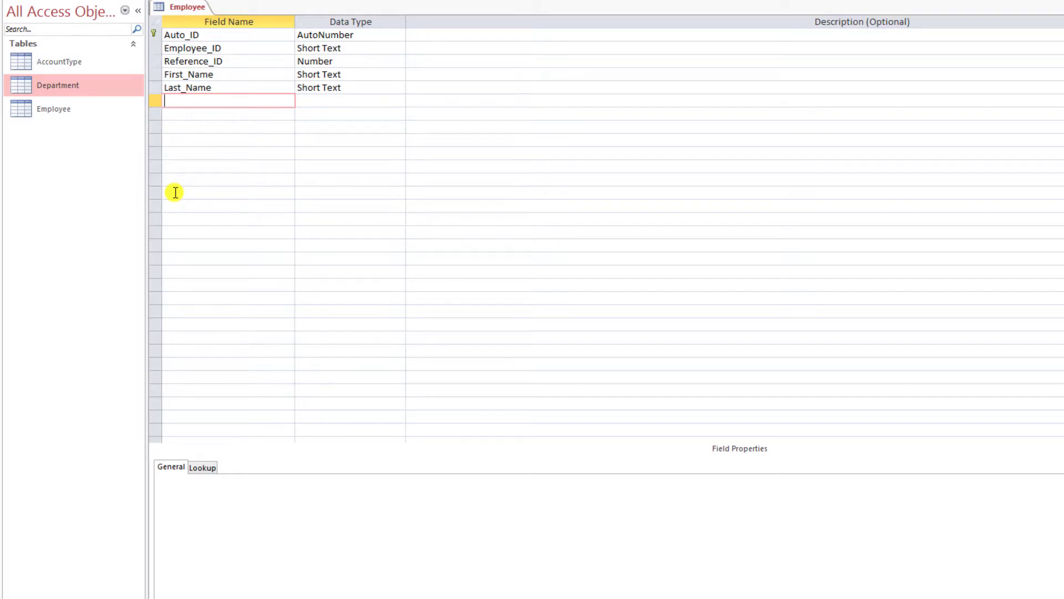
- Add Birth_Date and Hire_Date fields with the Date/Time data type
type("Birth_Date")
key("Tab")
type("d")
key("Tab")
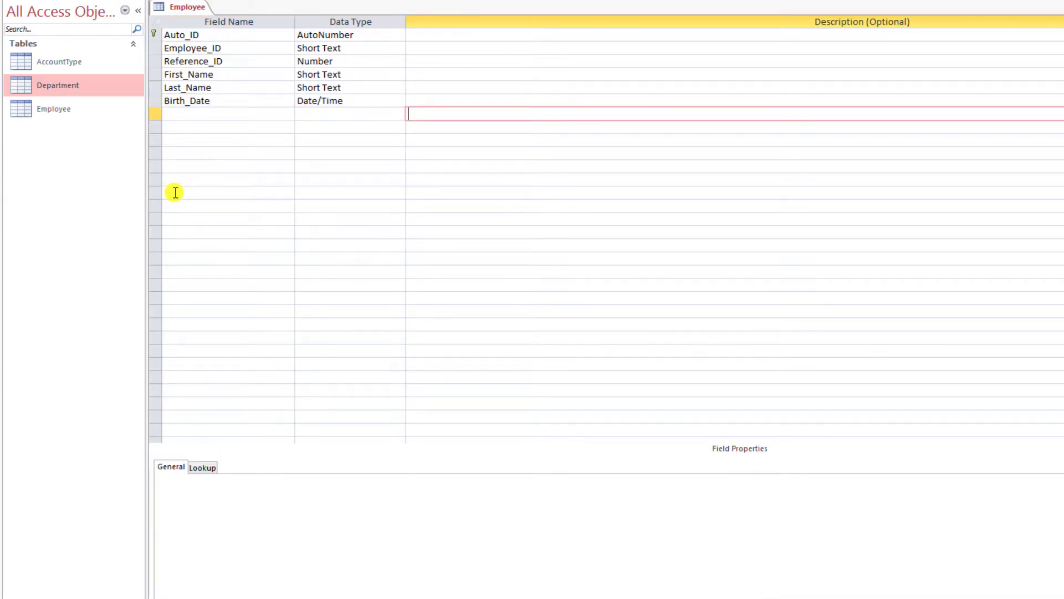
key("shift+Tab")
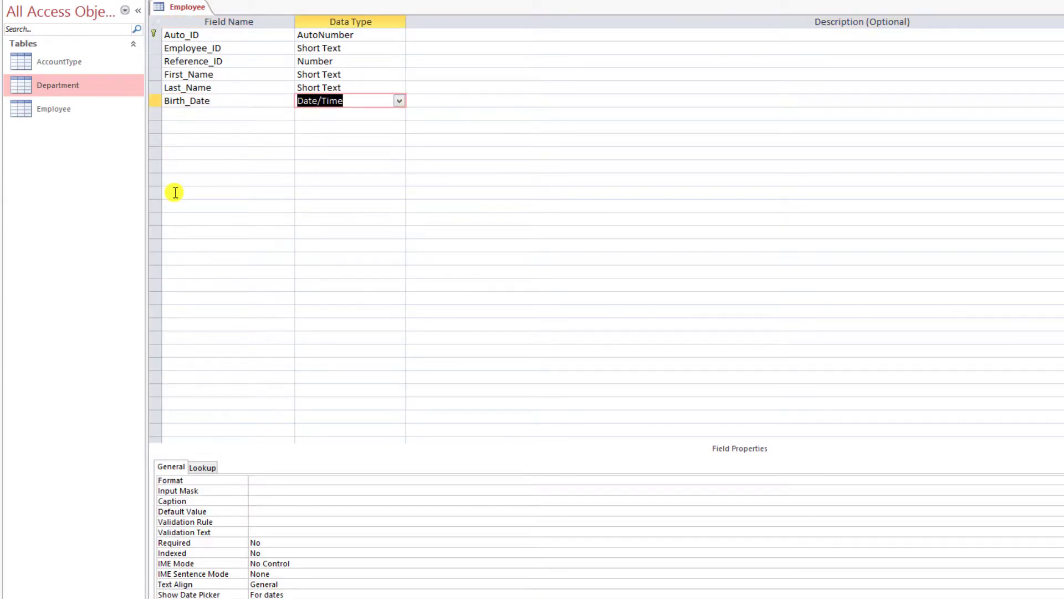
key("Down")
key("Left")
type("Hire_Date")
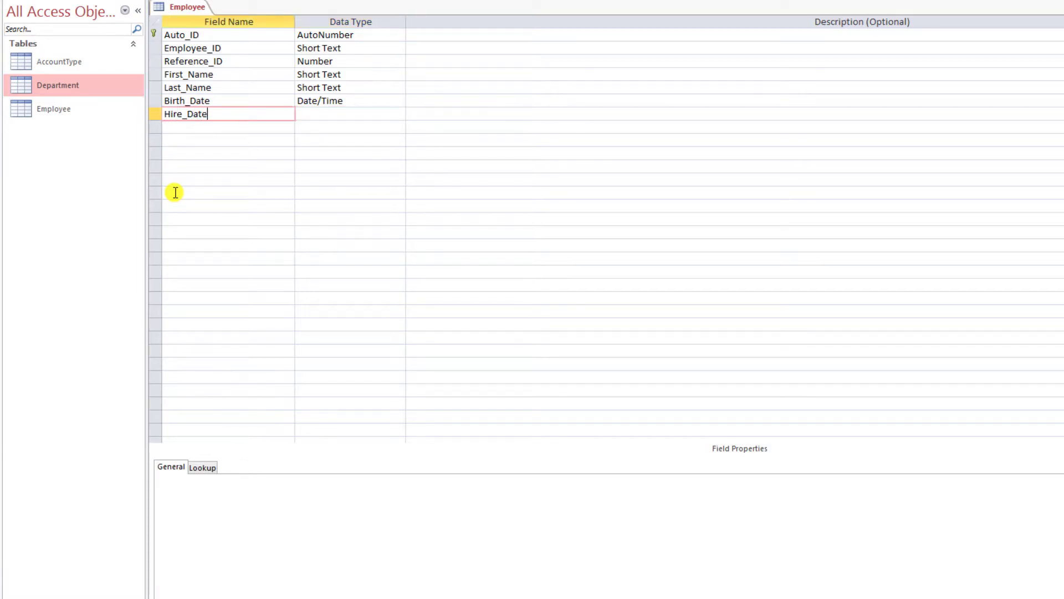
key("Tab")
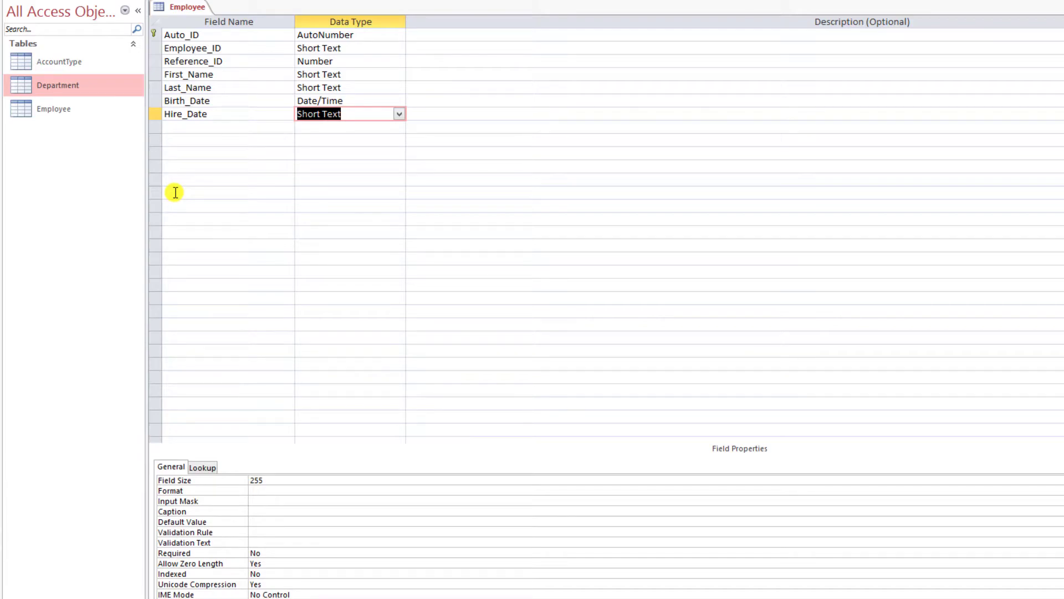
type("date/Time")
key("Tab")
- Set the Format of both Birth_Date and Hire_Date to Short Date
left_click(350, 100)
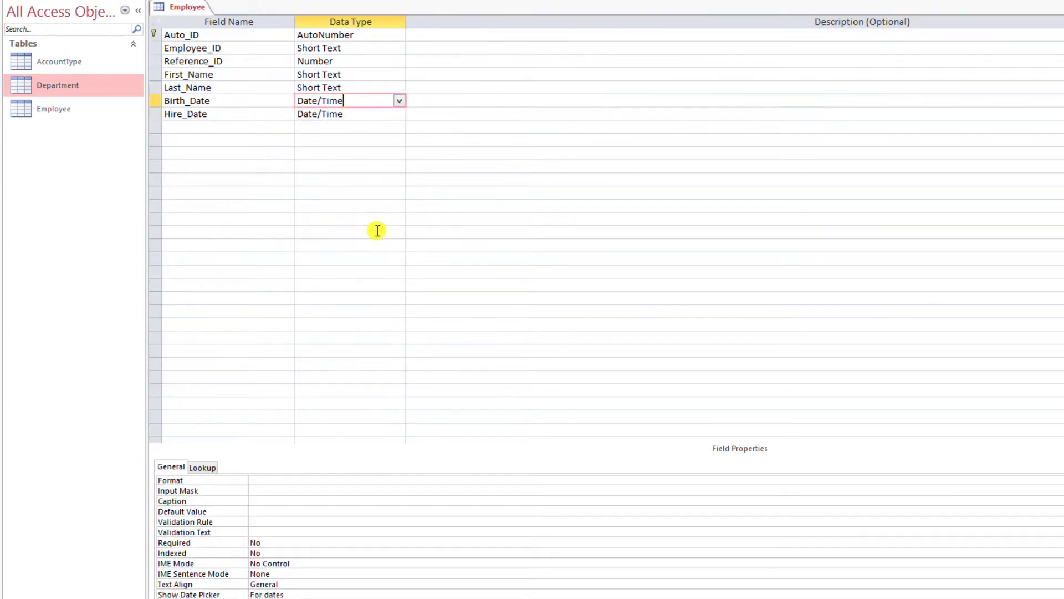
left_click(423, 480)
left_click(1060, 480)
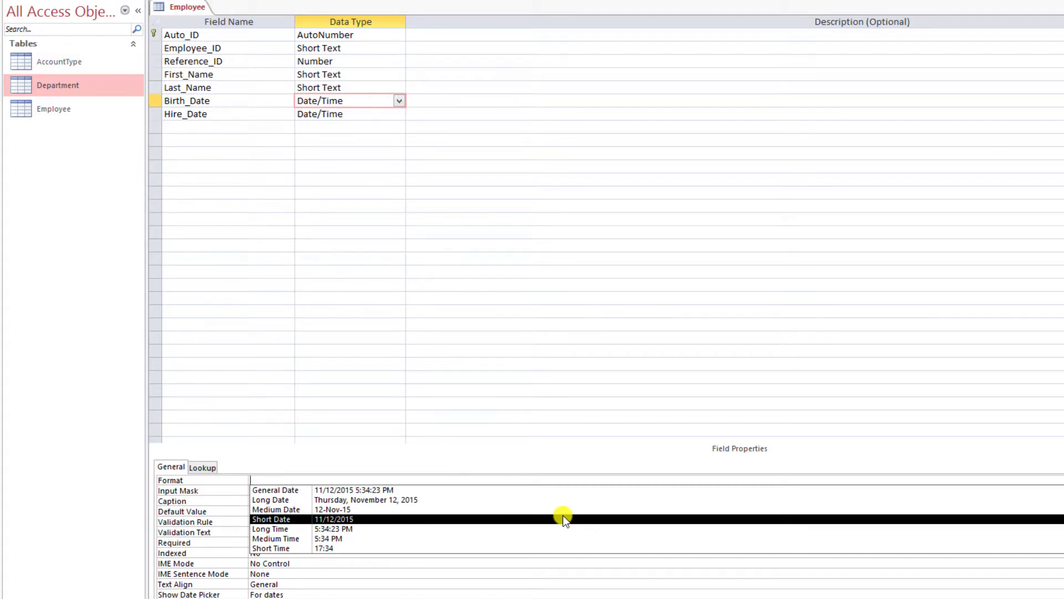
left_click(563, 518)
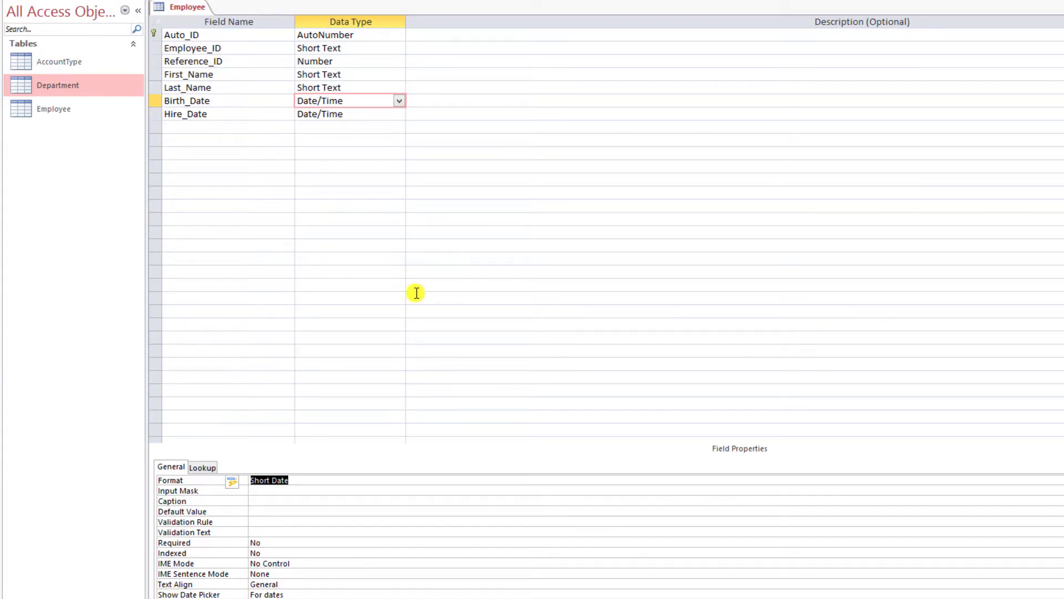
left_click(356, 114)
left_click(1060, 480)
left_click(1059, 480)
left_click(1060, 480)
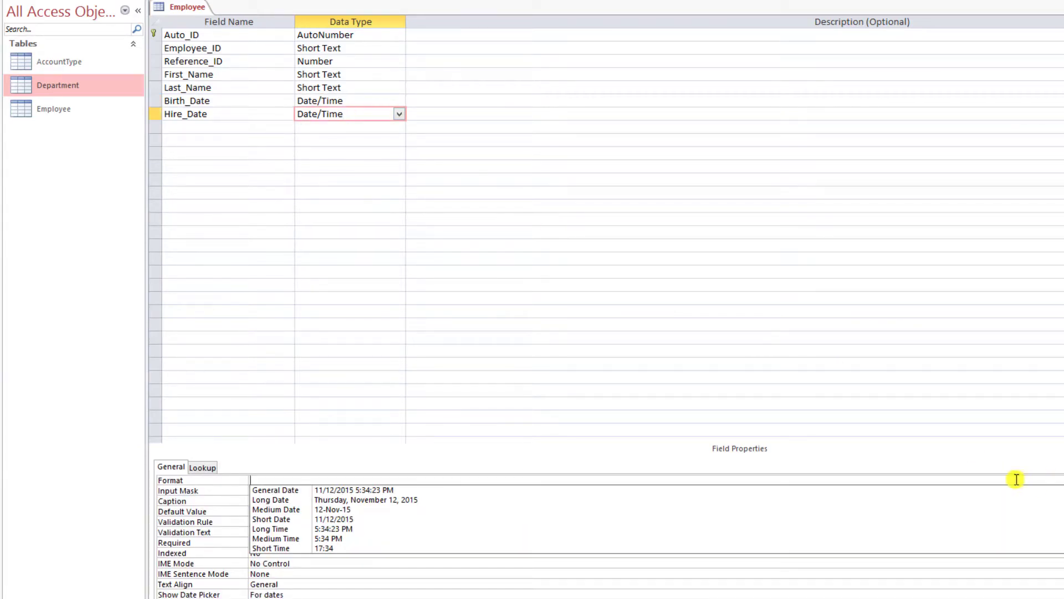
left_click(376, 518)
left_click(322, 490)
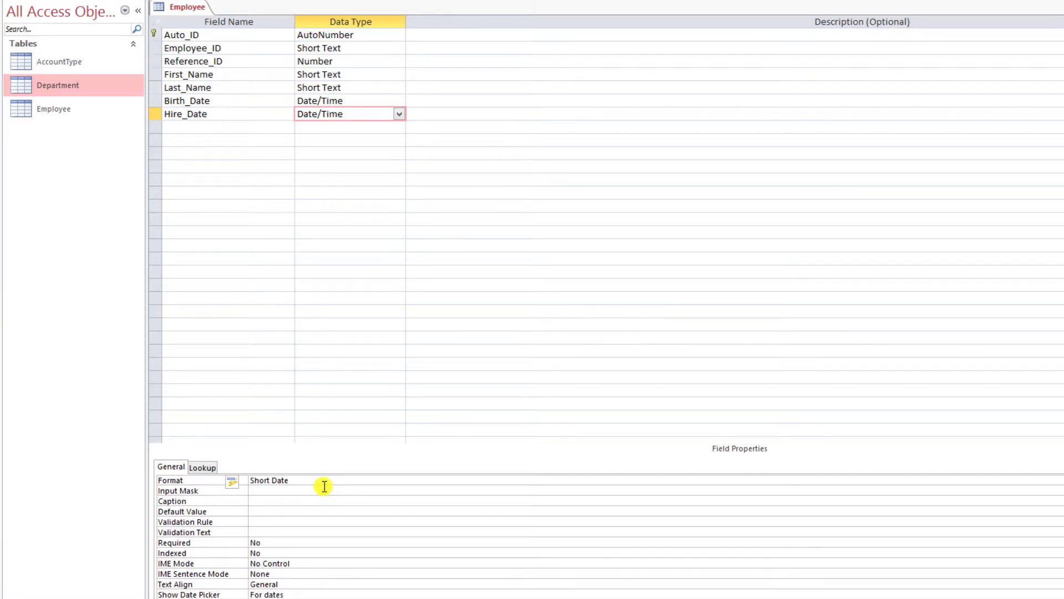
left_click(192, 125)
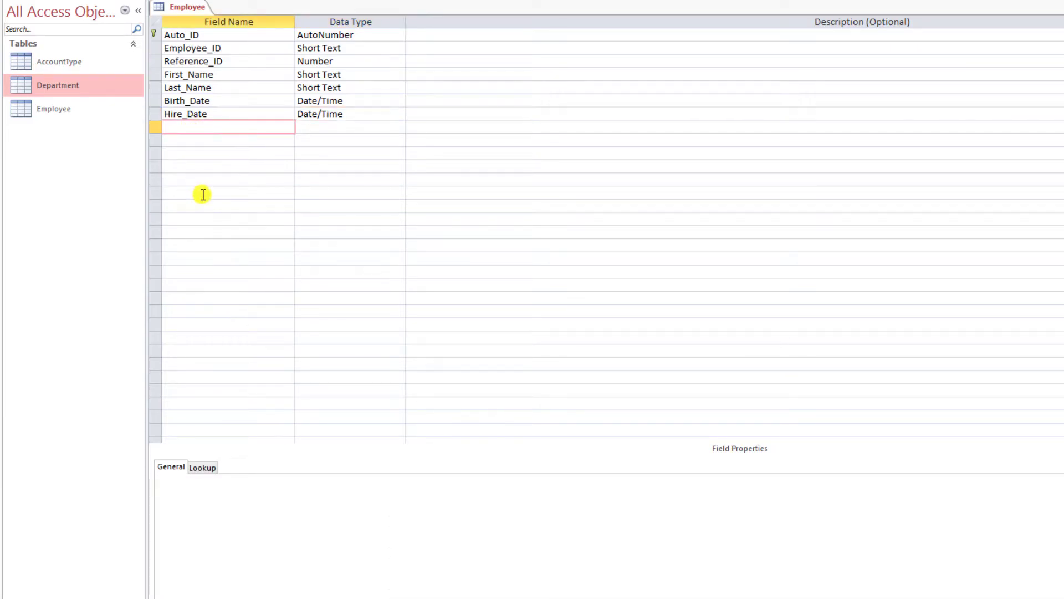
- Add a Job_Title text field with a field size of 30
type("Job_Title")
key("Tab")
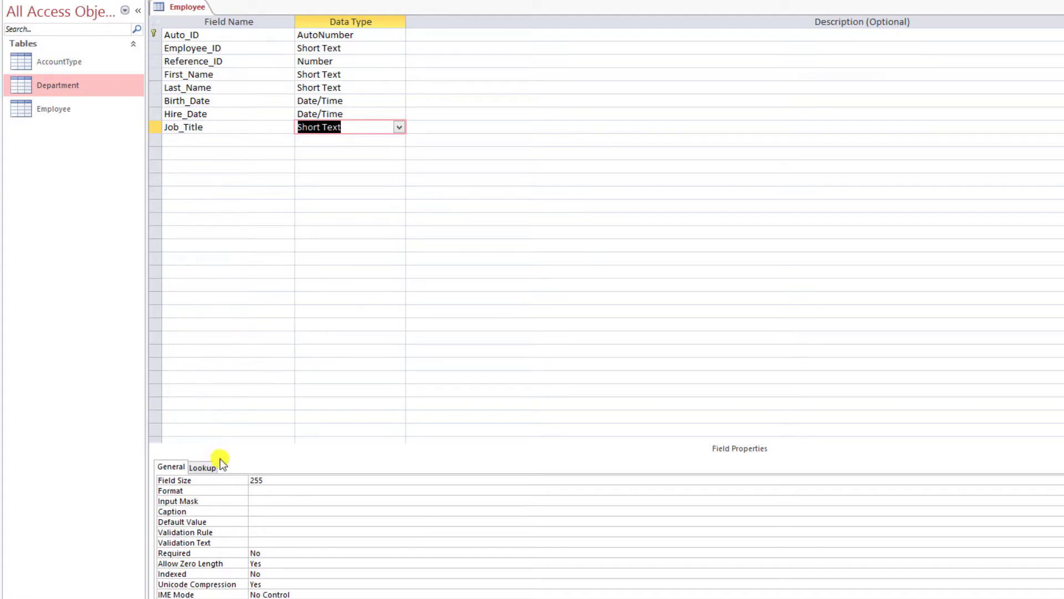
double_click(274, 483)
type("30")
left_click(197, 142)
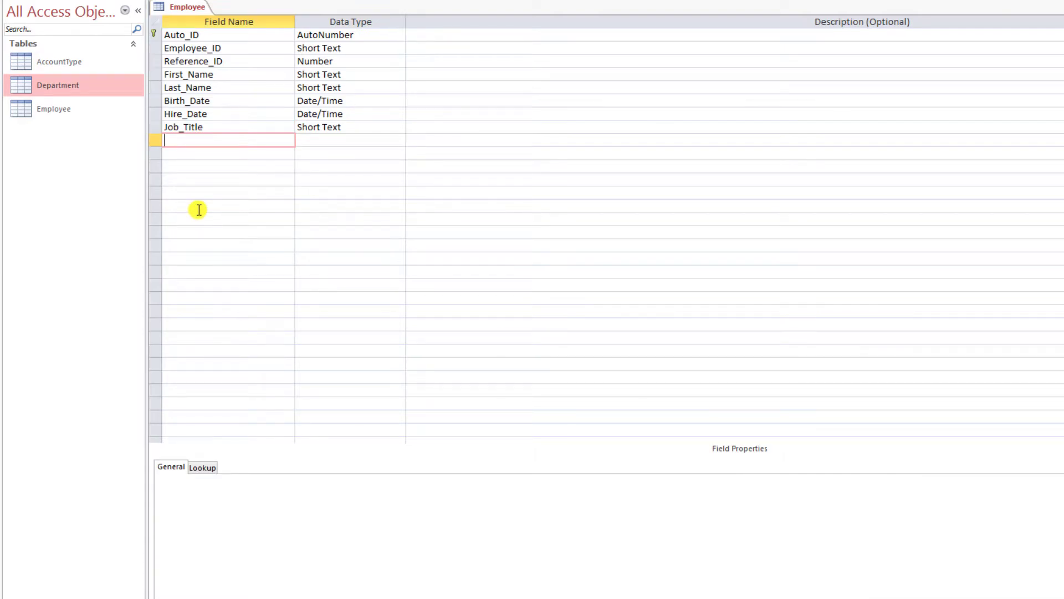
- Add a Salary field with the Currency data type
type("Salary")
key("Tab")
type("Currency")
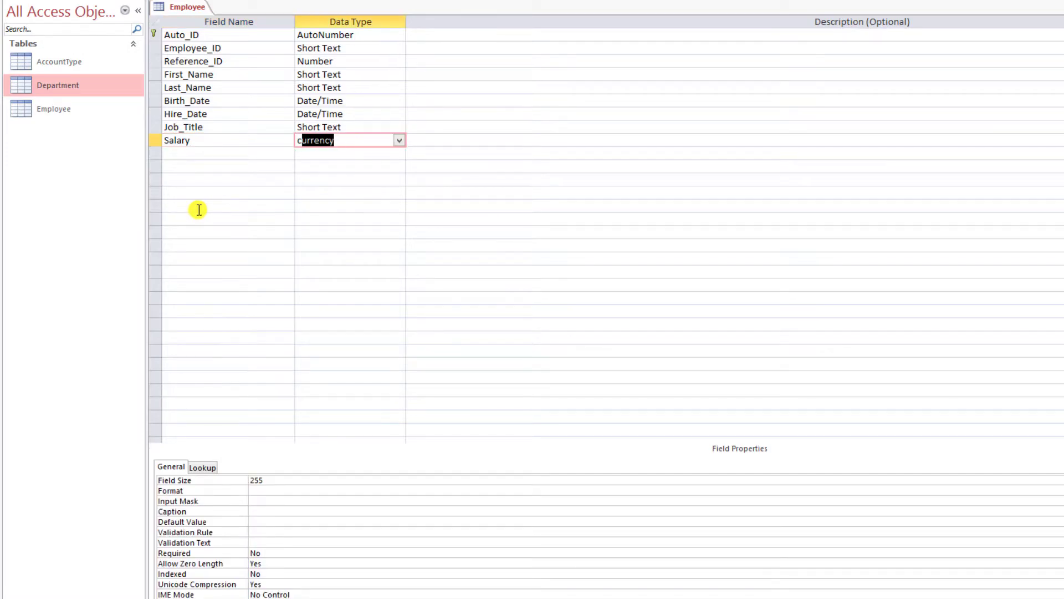
key("Tab")
key("shift+Tab")
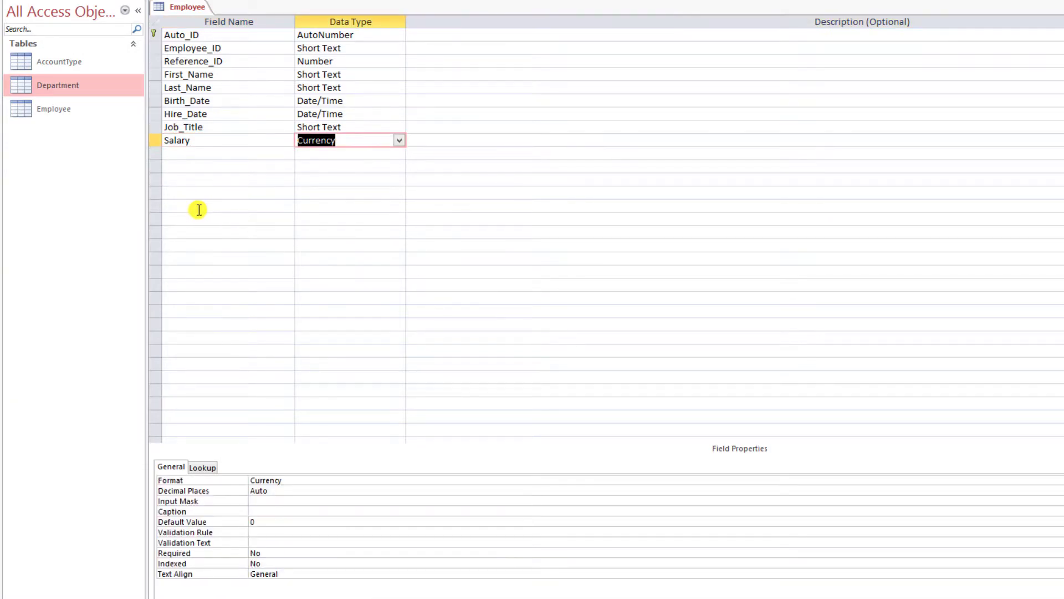
key("Tab")
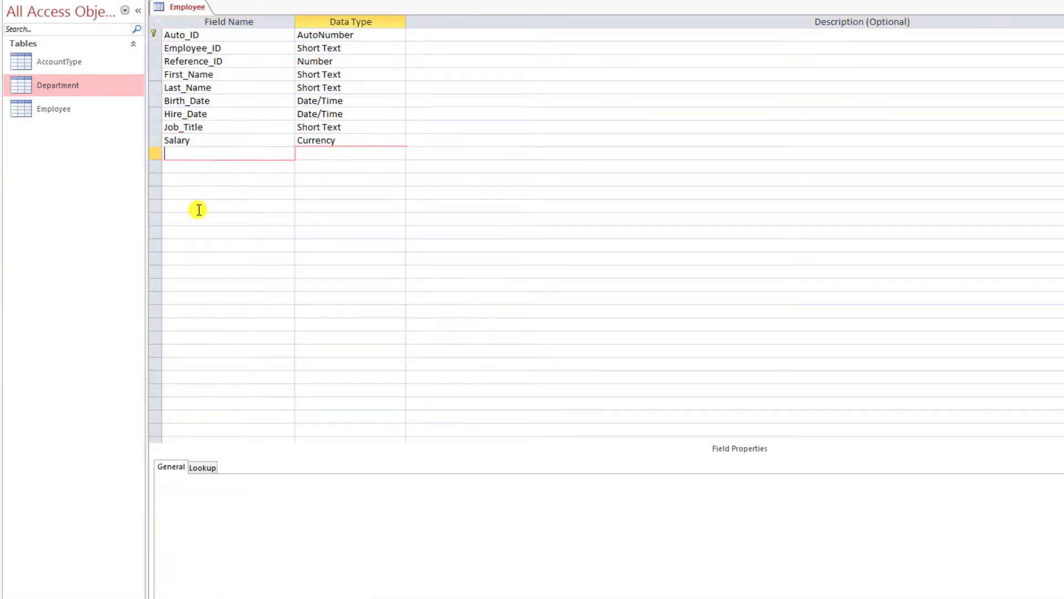
key("Tab")
- Add Phone, Email and Address as Short Text fields
type("Pho")
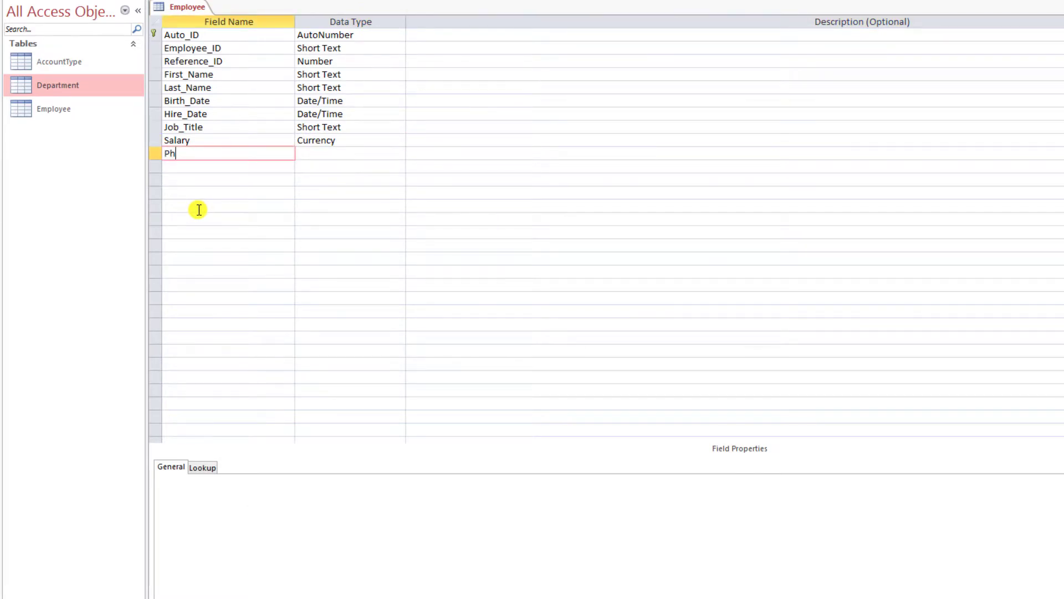
key("BackSpace")
type("one")
key("Tab")
key("Tab")
key("Tab")
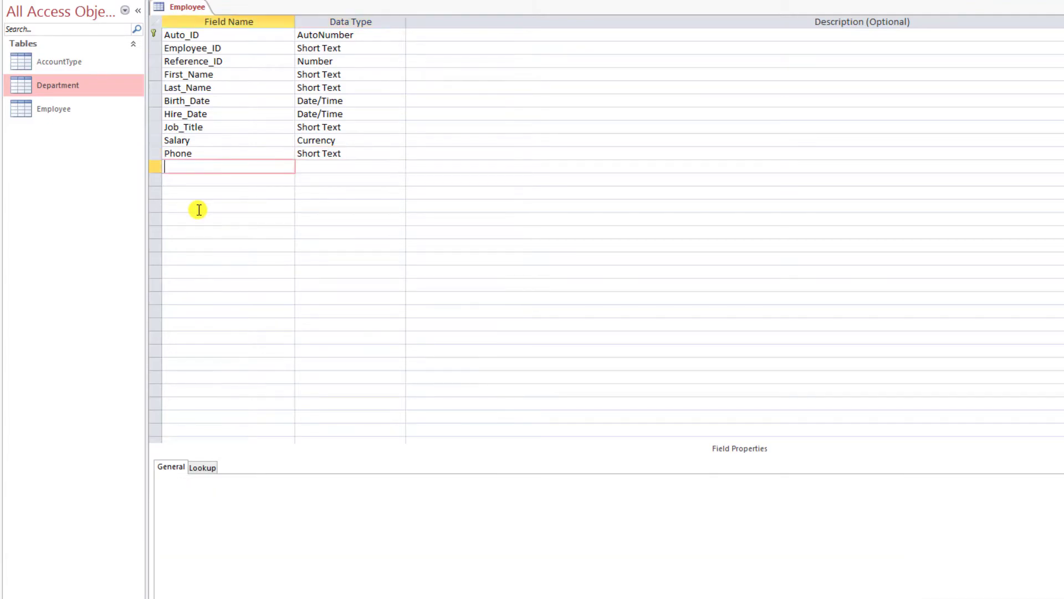
type("Email")
key("Tab")
key("Tab")
key("Tab")
type("Addre")
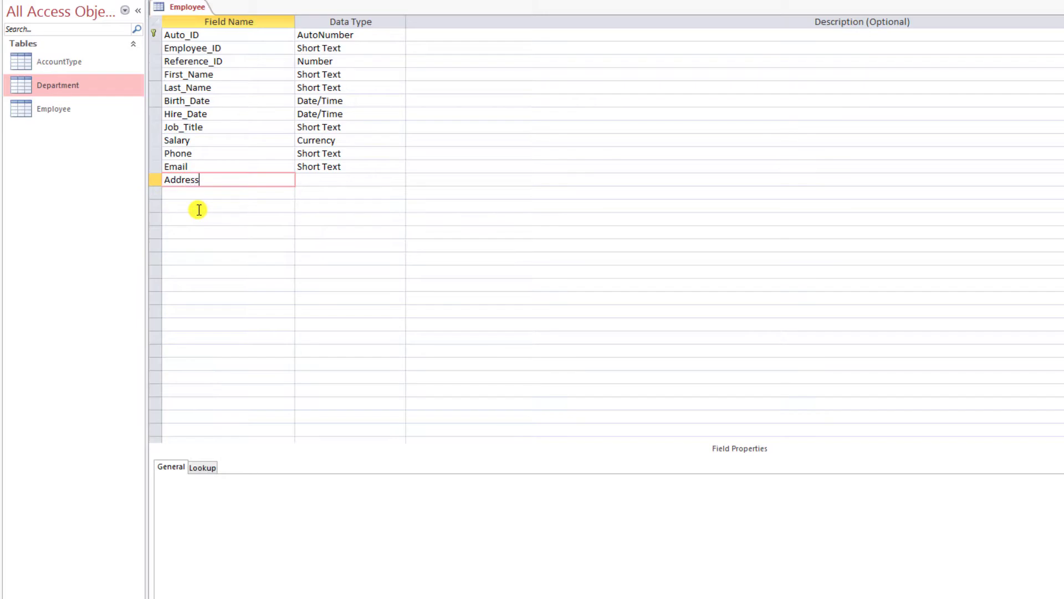
key("Tab")
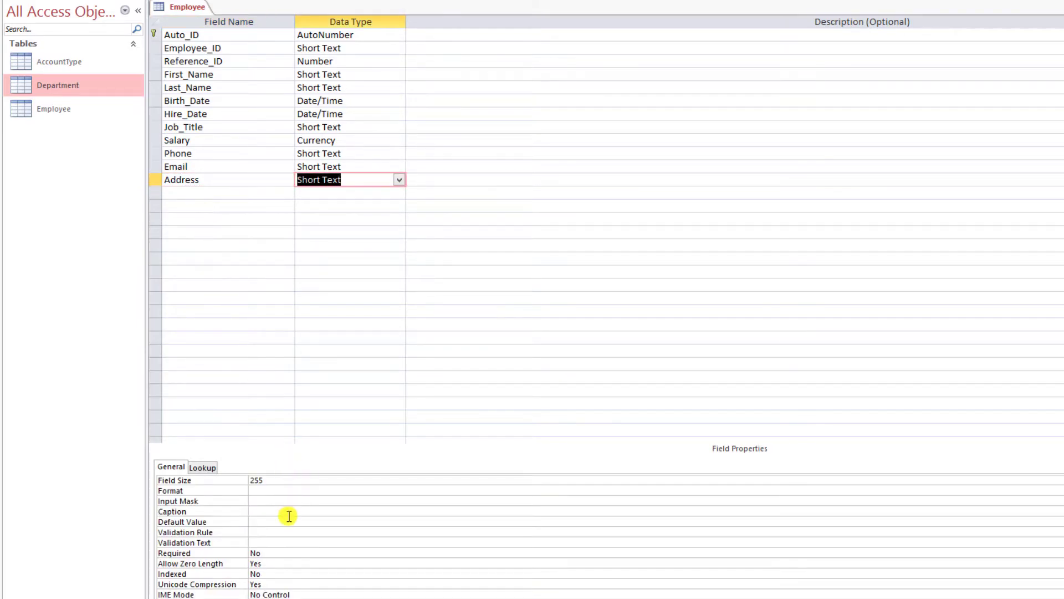
- Size Address to 100, Email to 50 and Phone to 15 characters
left_click(283, 479)
double_click(284, 480)
type("100")
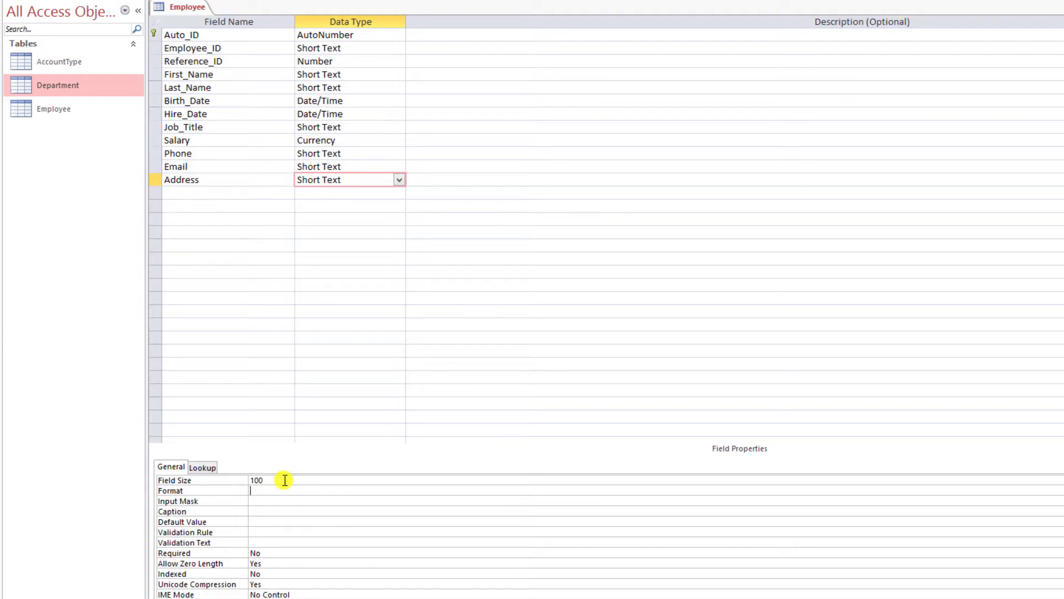
left_click(339, 167)
double_click(269, 481)
type("50")
left_click(337, 156)
double_click(266, 481)
type("15")
left_click(178, 194)
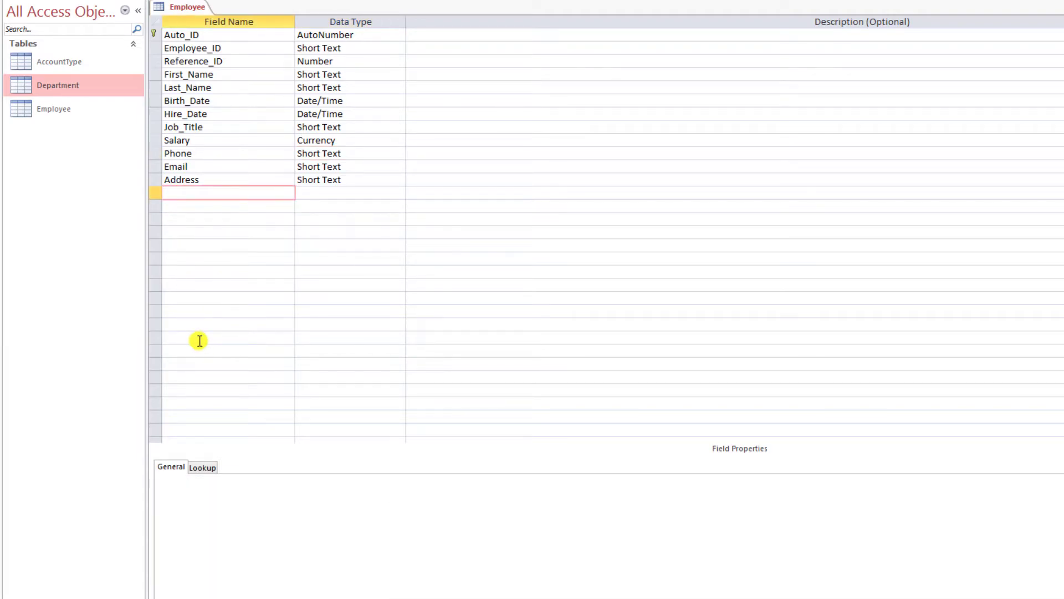
- Add Username and Password as Short Text fields
type("Username")
key("Tab")
key("Tab")
key("Tab")
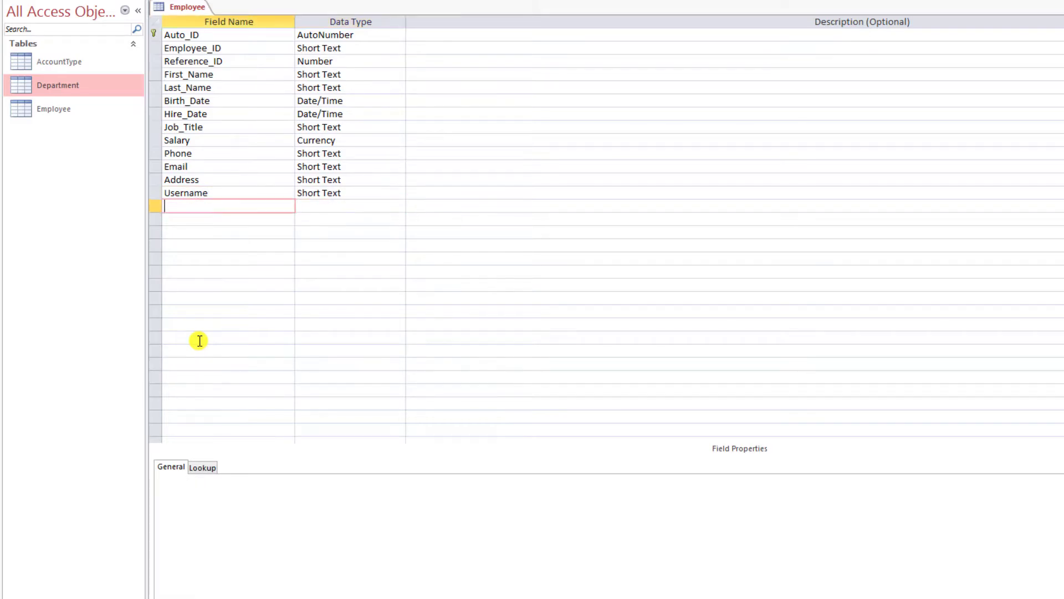
type("Password")
key("Tab")
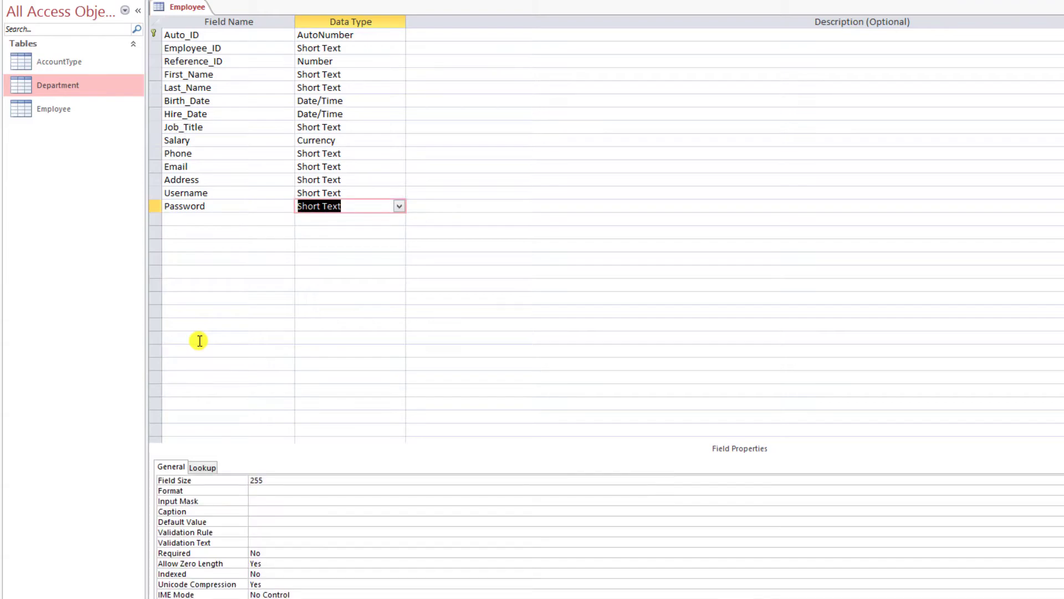
- Change Username's field size to 20 characters
double_click(281, 481)
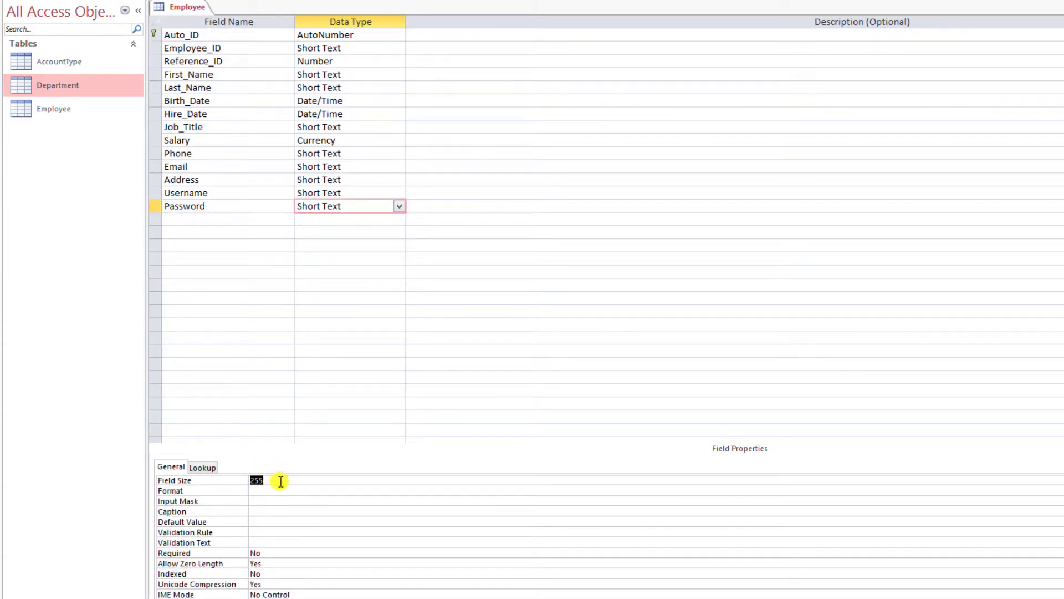
left_click(280, 481)
left_click(342, 192)
double_click(277, 476)
key("BackSpace")
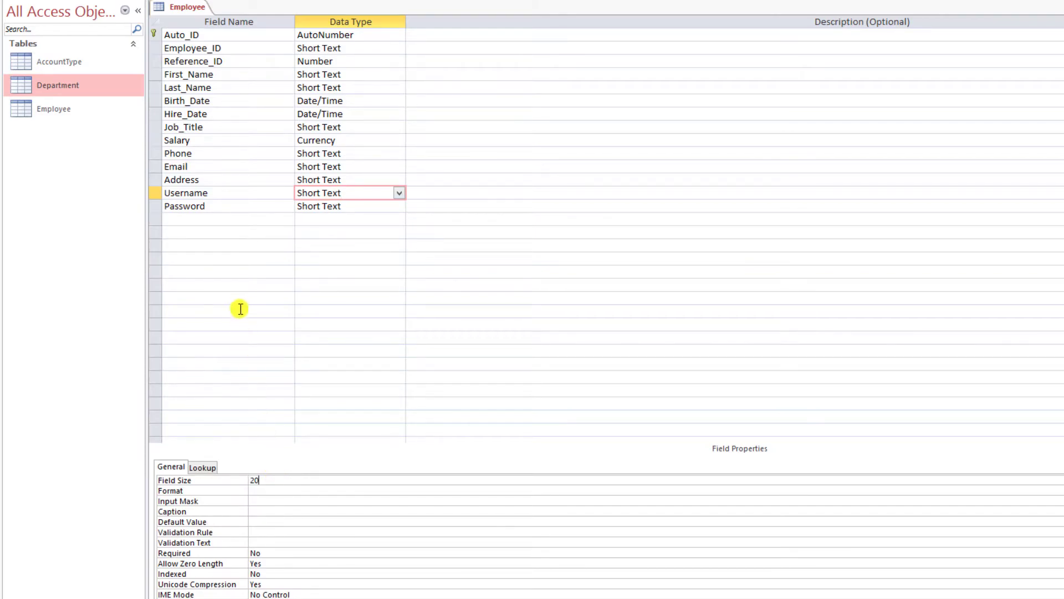
- Add an Account_Type field and open its data type list
left_click(191, 218)
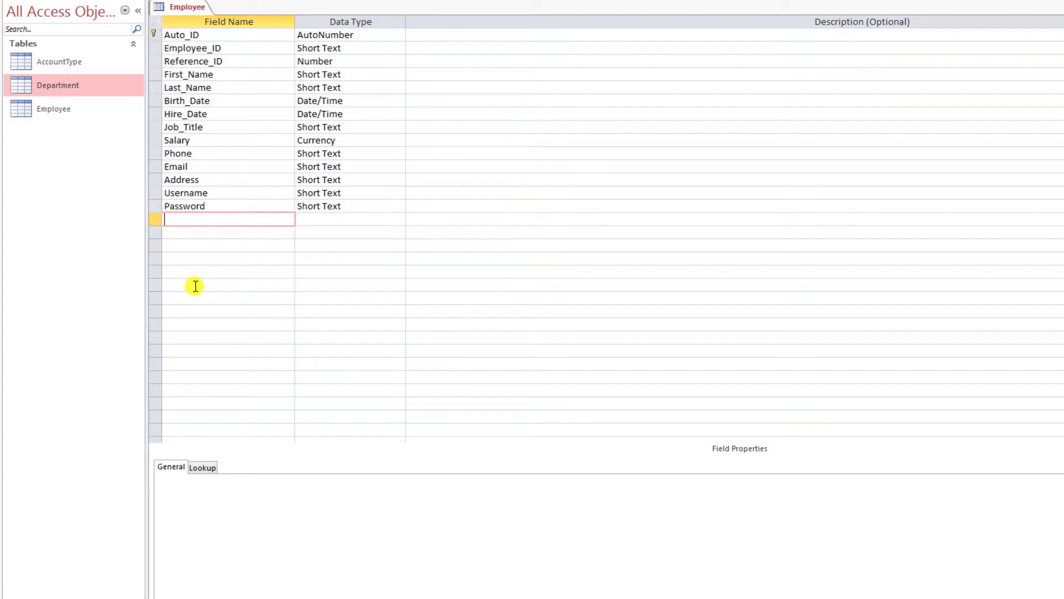
type("Account_Type")
key("Tab")
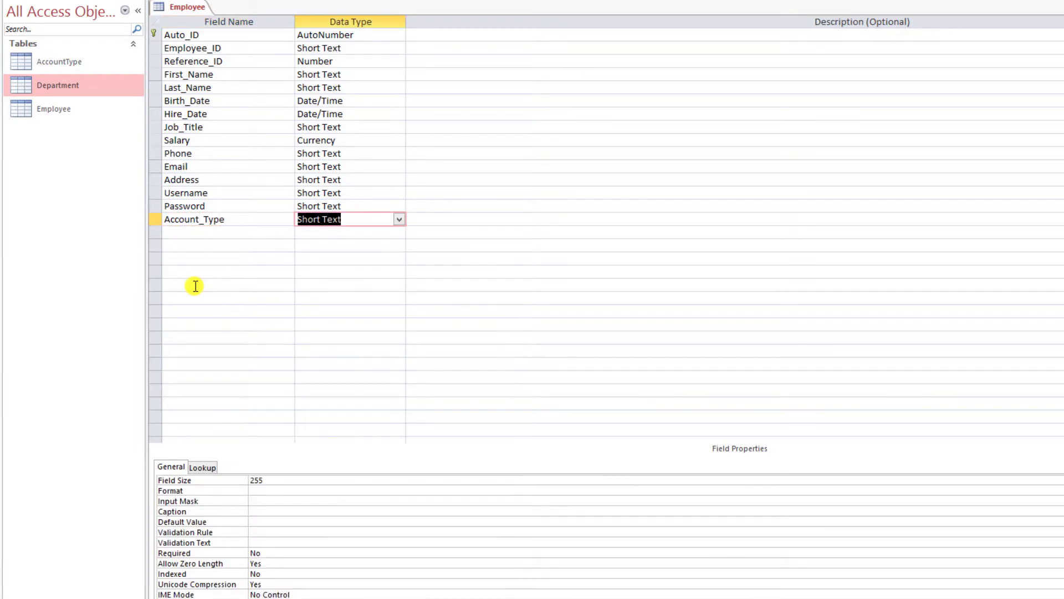
left_click(398, 220)
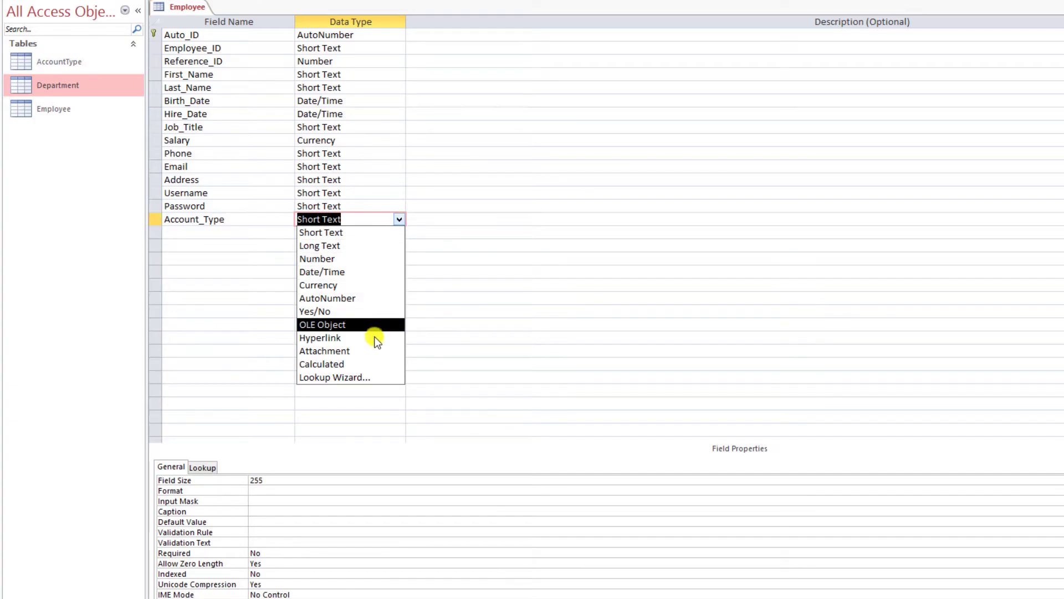
- Start a Lookup Wizard for Account_Type using the Account_Type field from the AccountType table
left_click(380, 378)
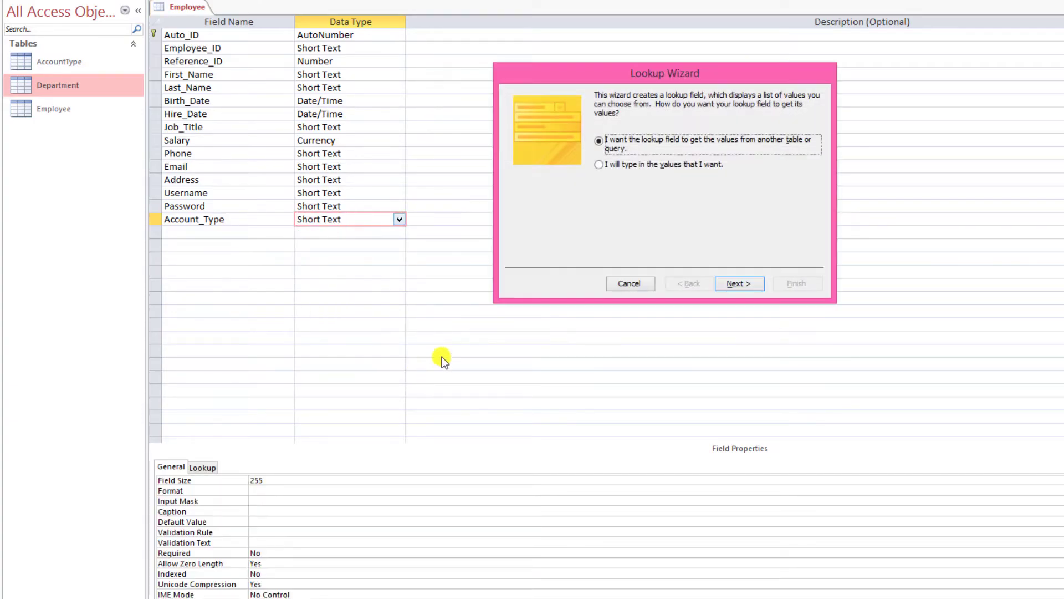
left_click(738, 283)
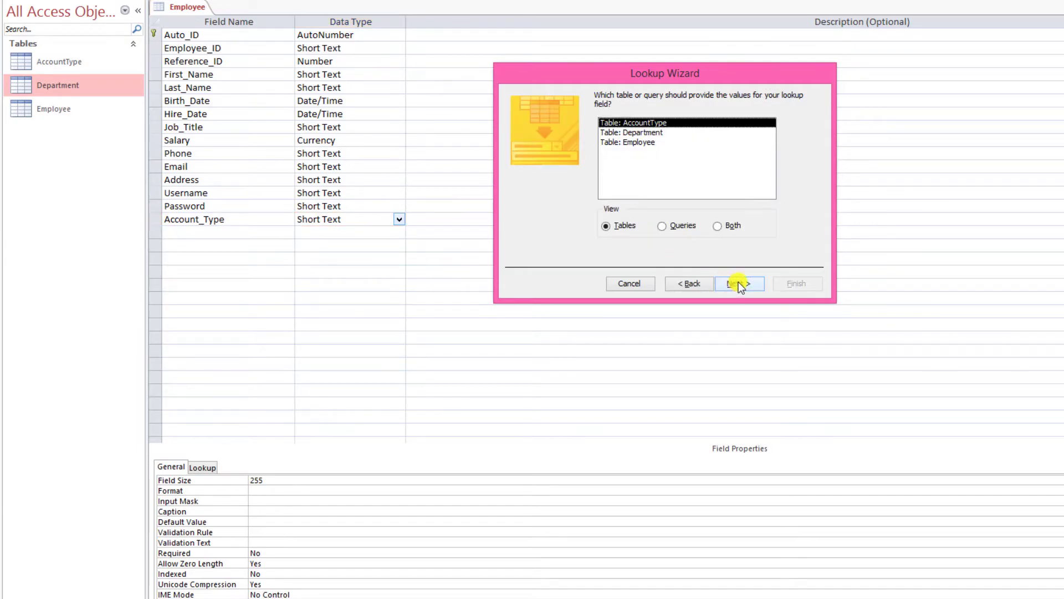
double_click(626, 121)
double_click(542, 198)
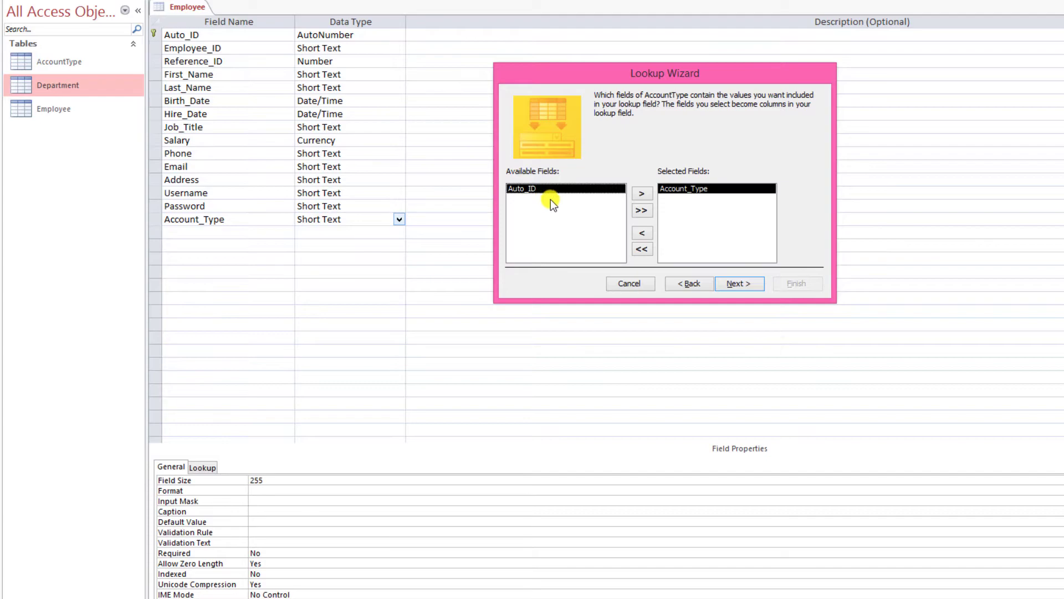
left_click(737, 283)
- Sort the lookup by Auto_ID then Account_Type, widen its column, finish, and save the table
left_click(621, 142)
left_click(580, 163)
left_click(621, 166)
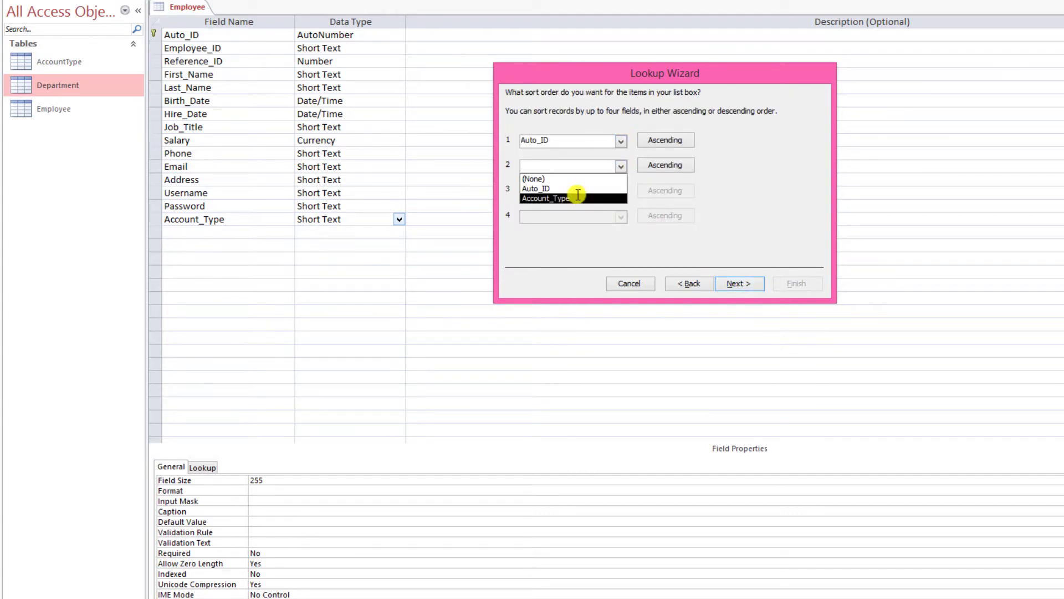
left_click(577, 194)
left_click(746, 281)
left_click_drag(585, 167, 626, 168)
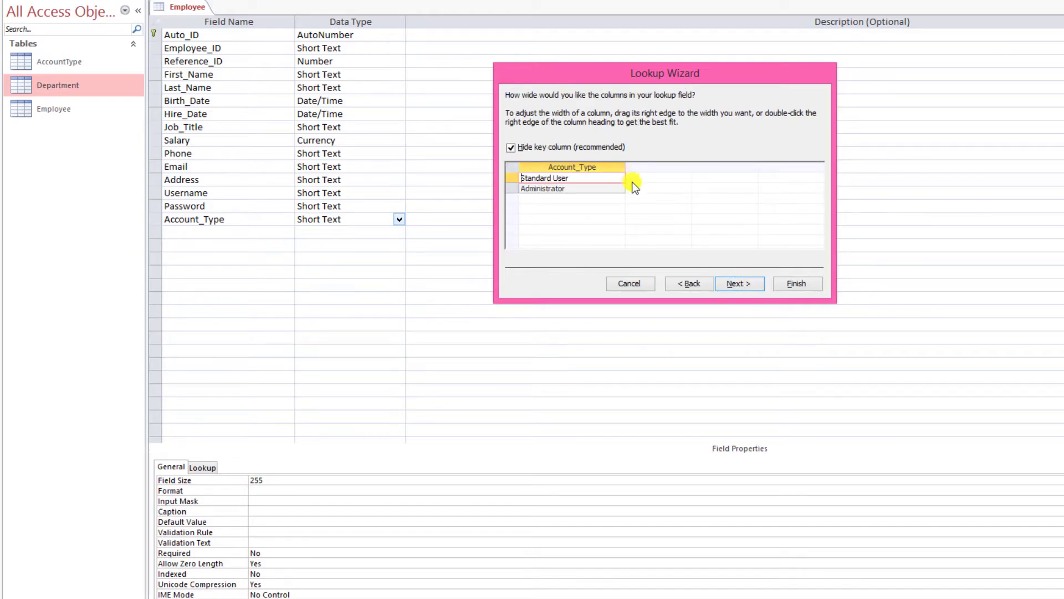
left_click(740, 283)
left_click(785, 281)
left_click(641, 315)
- Add a Photo field with the OLE Object data type
left_click(196, 232)
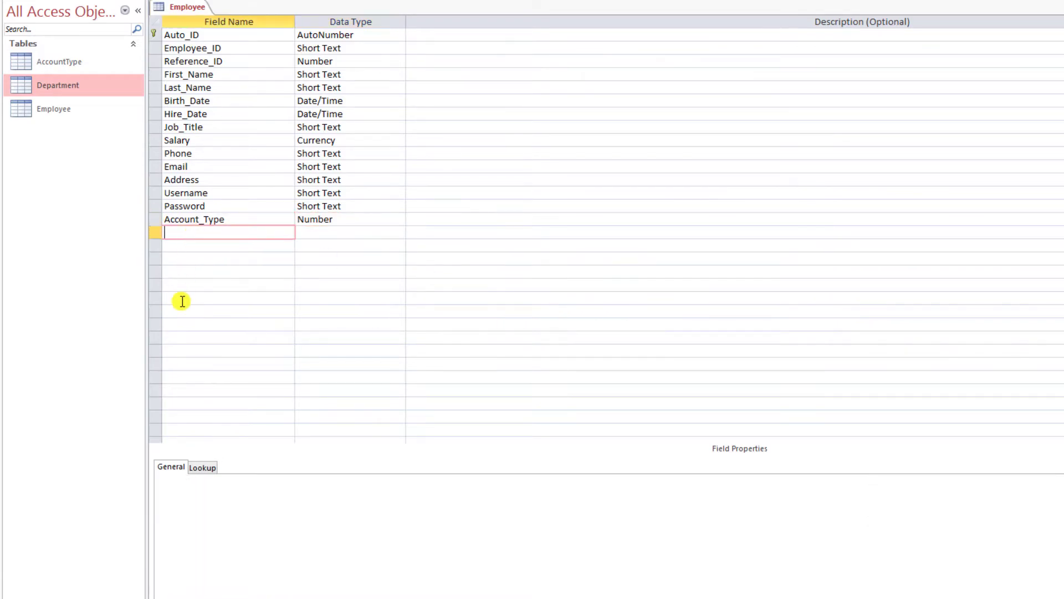
type("Photo")
key("BackSpace")
type("o")
key("Tab")
type("ol")
key("Tab")
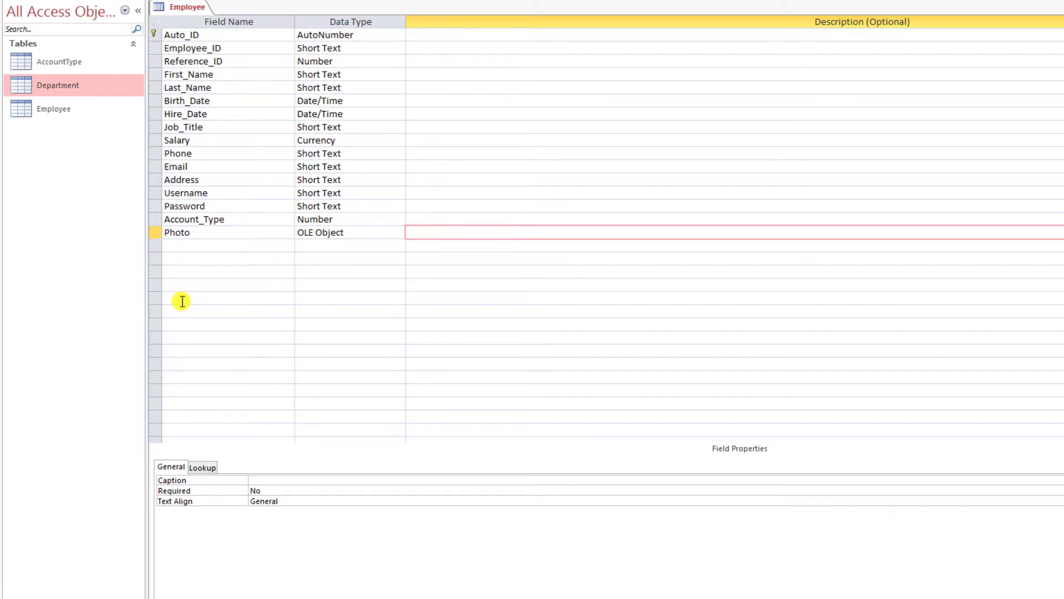
- Add a Department_ID field in the next row
key("Tab")
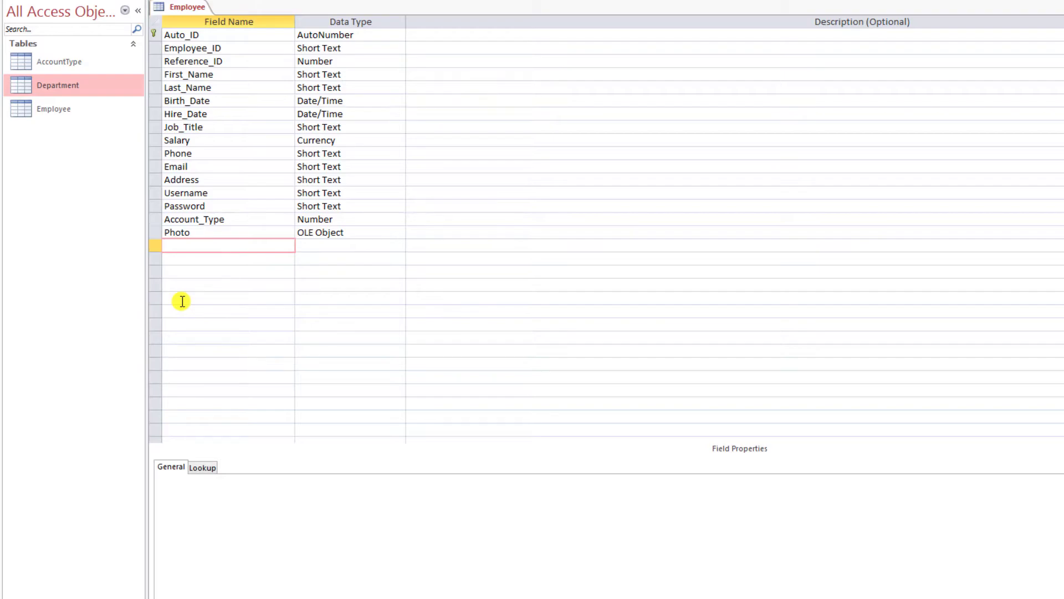
type("Department_ID")
key("Tab")
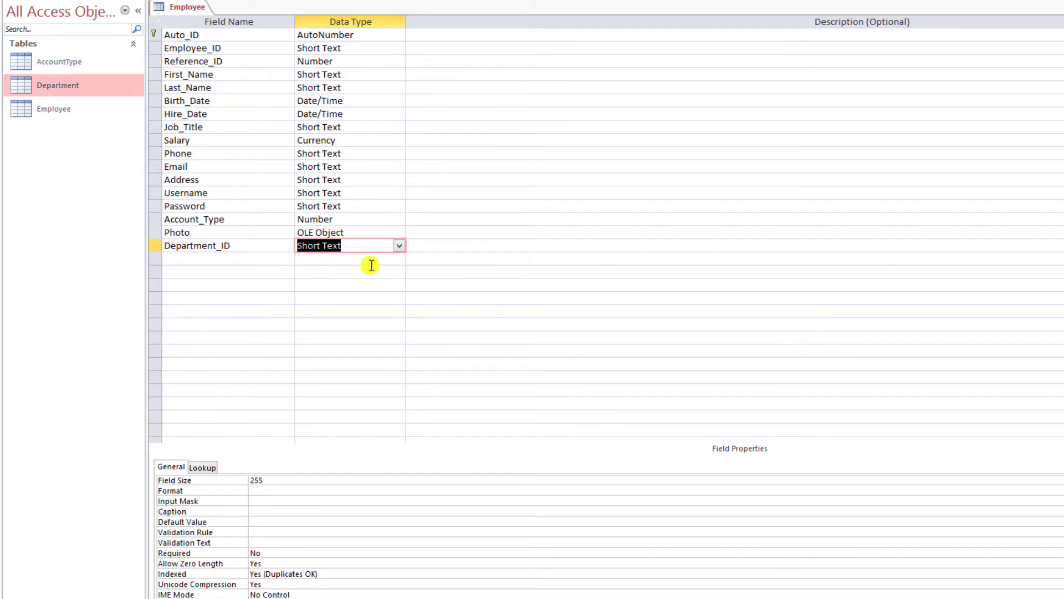
- Start a Lookup Wizard for Department_ID that lists Department_Name from the Department table
left_click(399, 246)
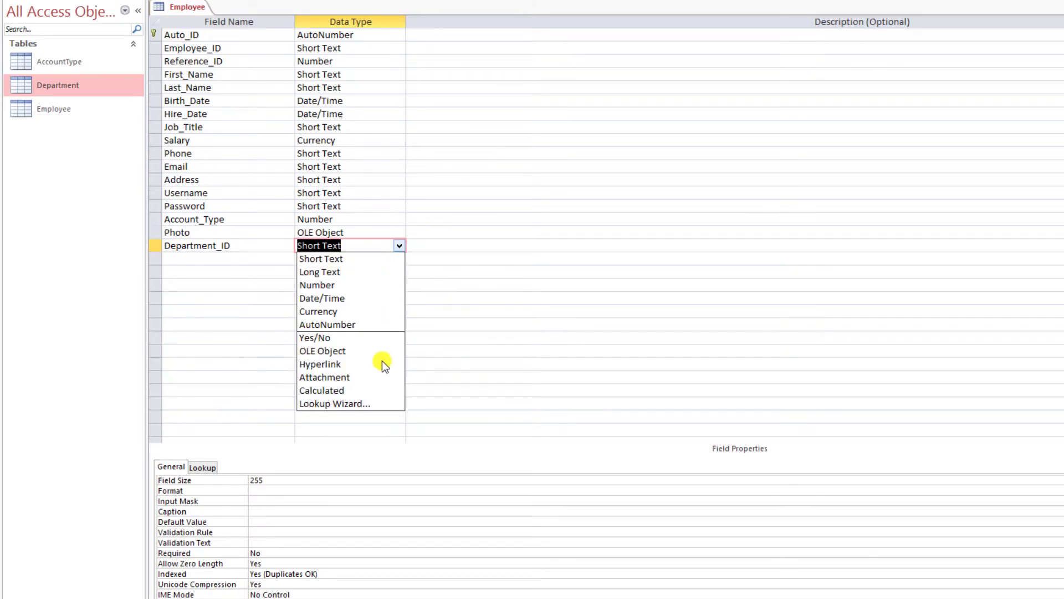
left_click(388, 404)
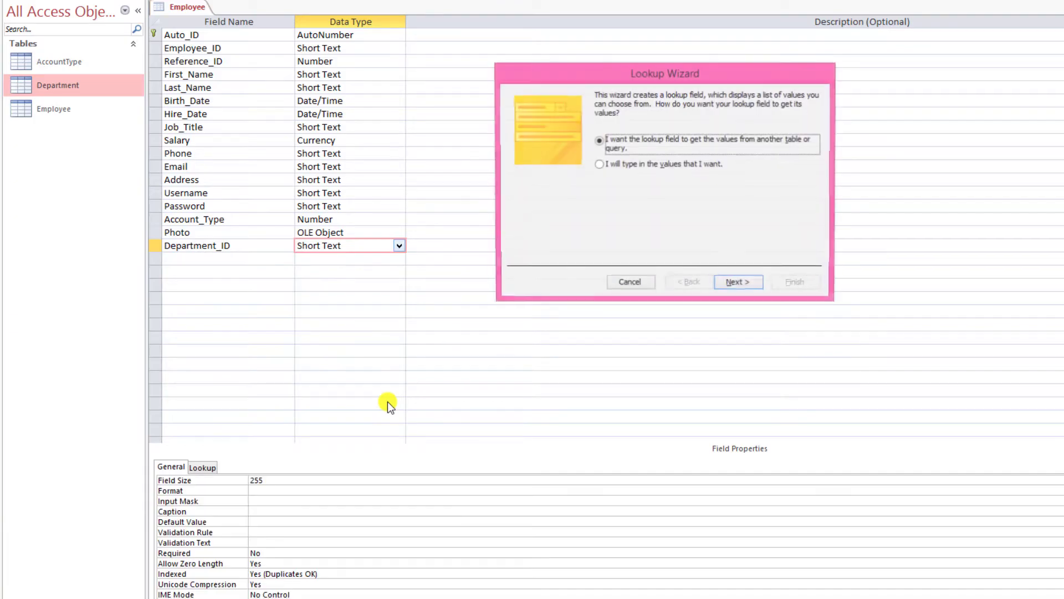
left_click(738, 284)
double_click(654, 133)
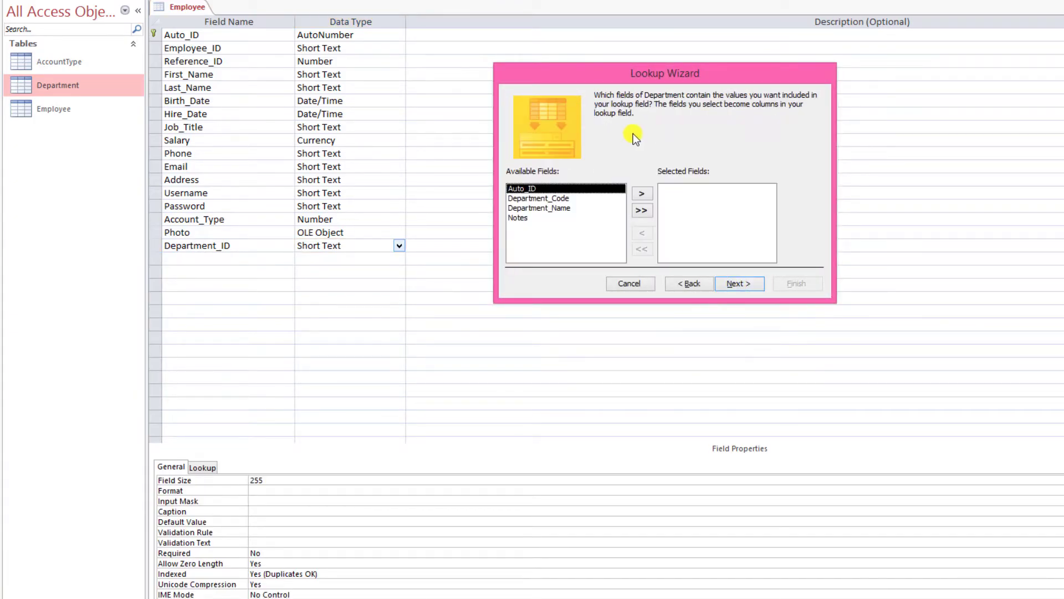
double_click(561, 208)
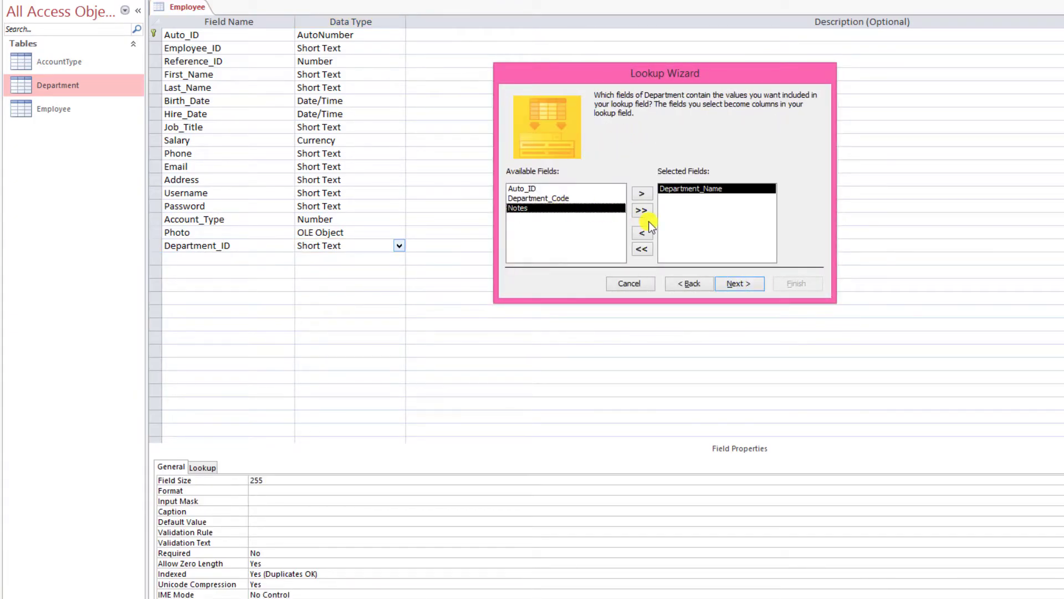
- Sort the lookup list by Auto_ID, then by Department_Name
left_click(761, 283)
left_click(619, 142)
left_click(580, 163)
left_click(619, 166)
left_click(588, 198)
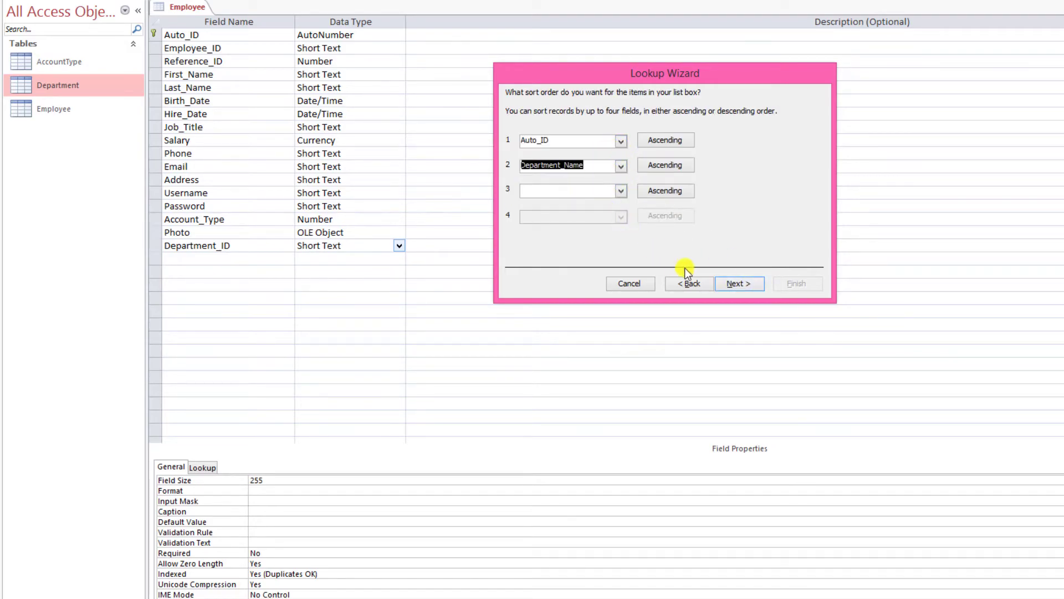
- Widen the Department_Name lookup column, finish the wizard and save the table
left_click(740, 283)
left_click_drag(584, 167, 630, 189)
left_click(750, 281)
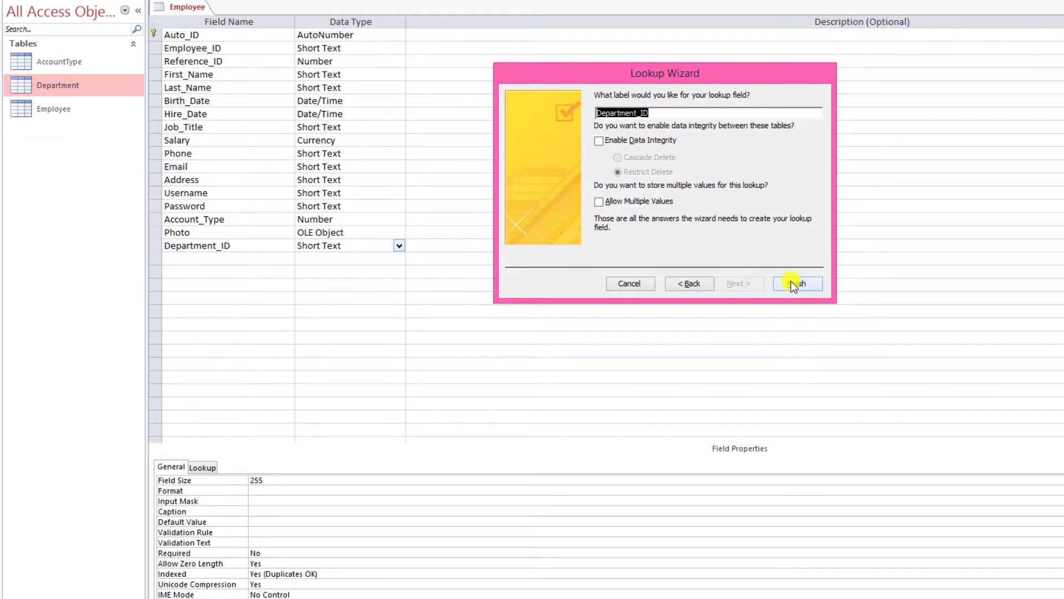
left_click(790, 281)
left_click(638, 315)
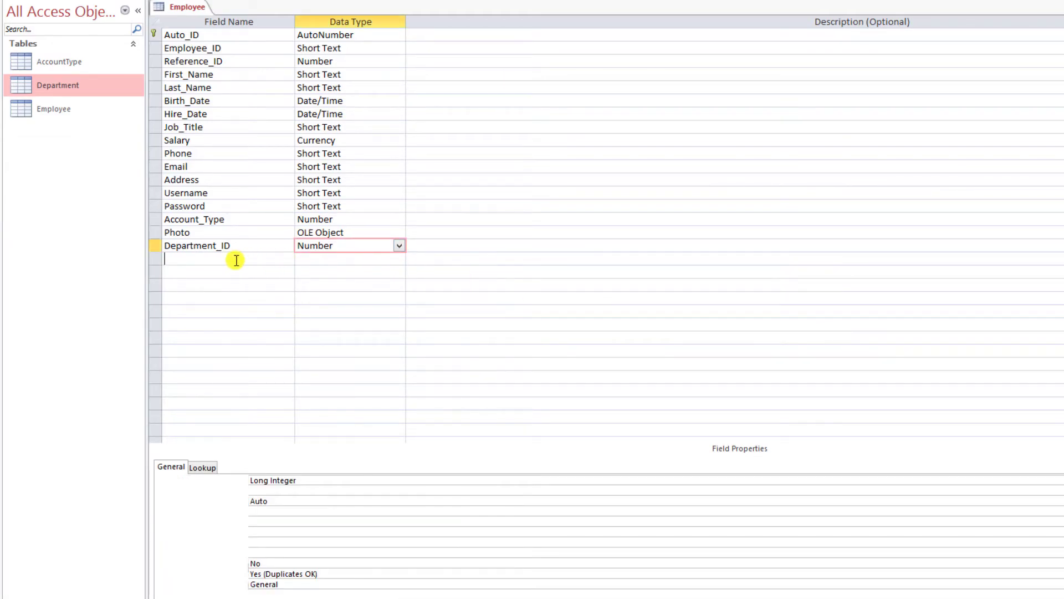
- Add a Notes field of Short Text with a field size of 50
type("Notes")
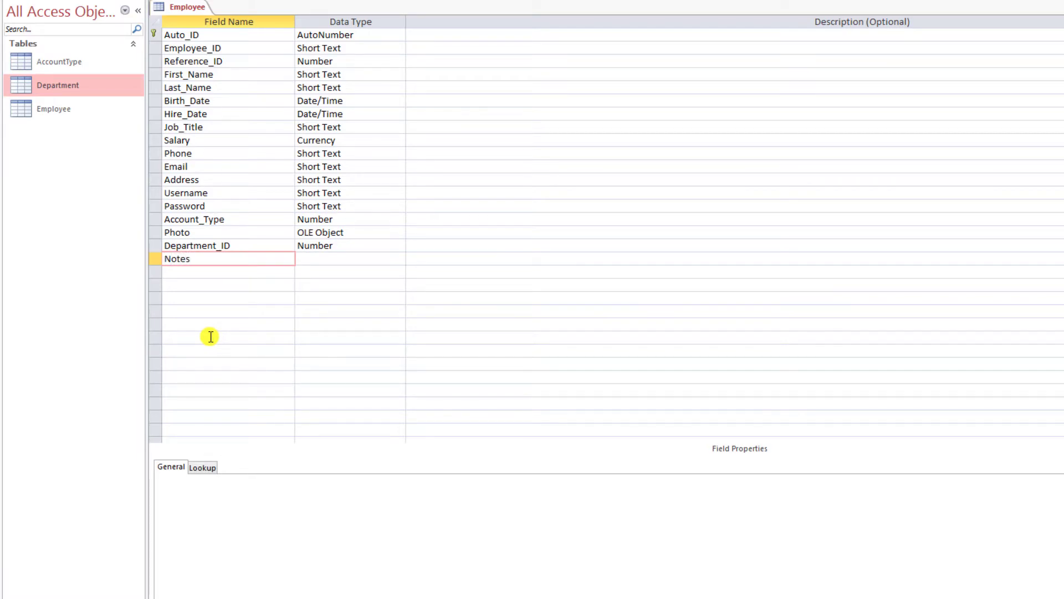
key("Tab")
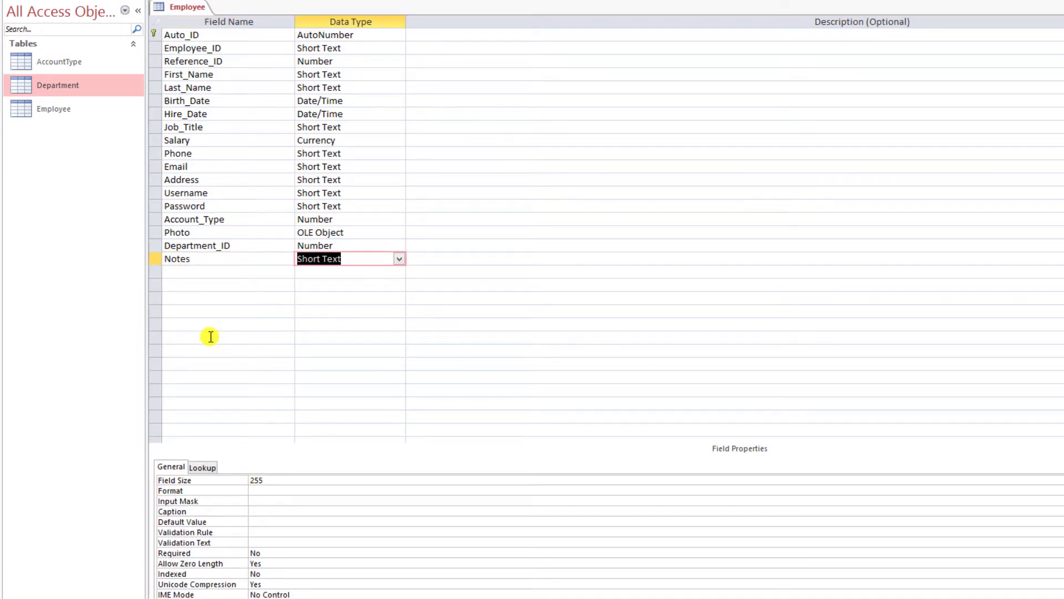
left_click(276, 480)
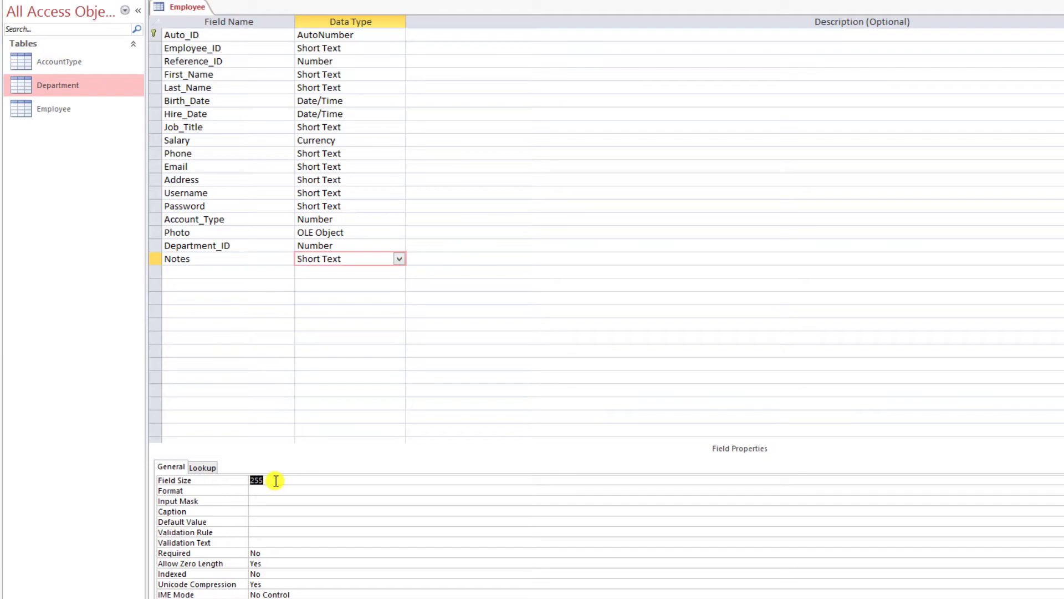
type("50")
left_click(187, 273)
- Save the Employee table and switch it to Datasheet View
right_click(183, 7)
left_click(239, 78)
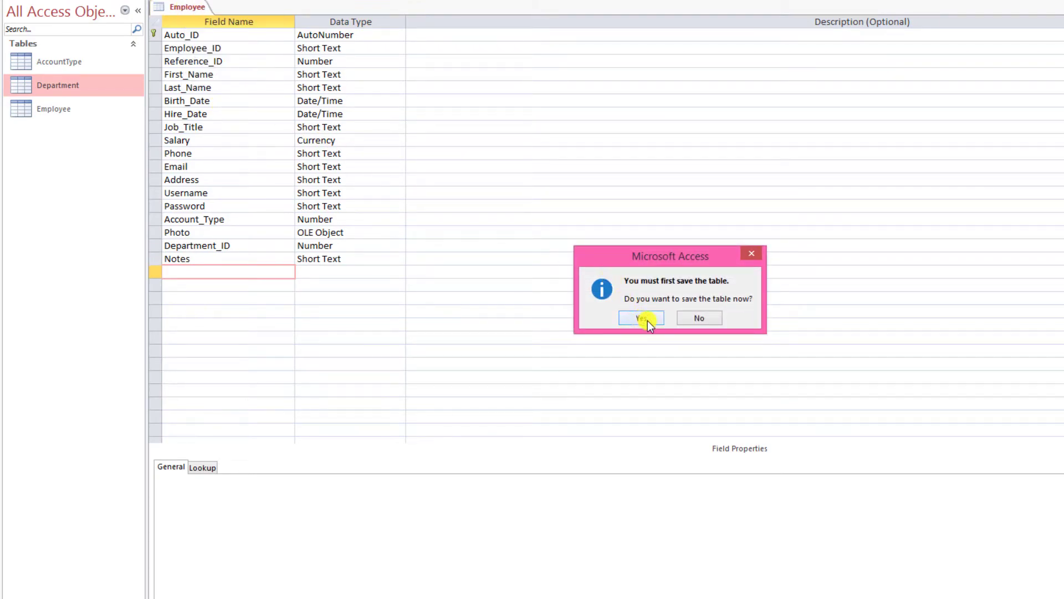
left_click(646, 318)
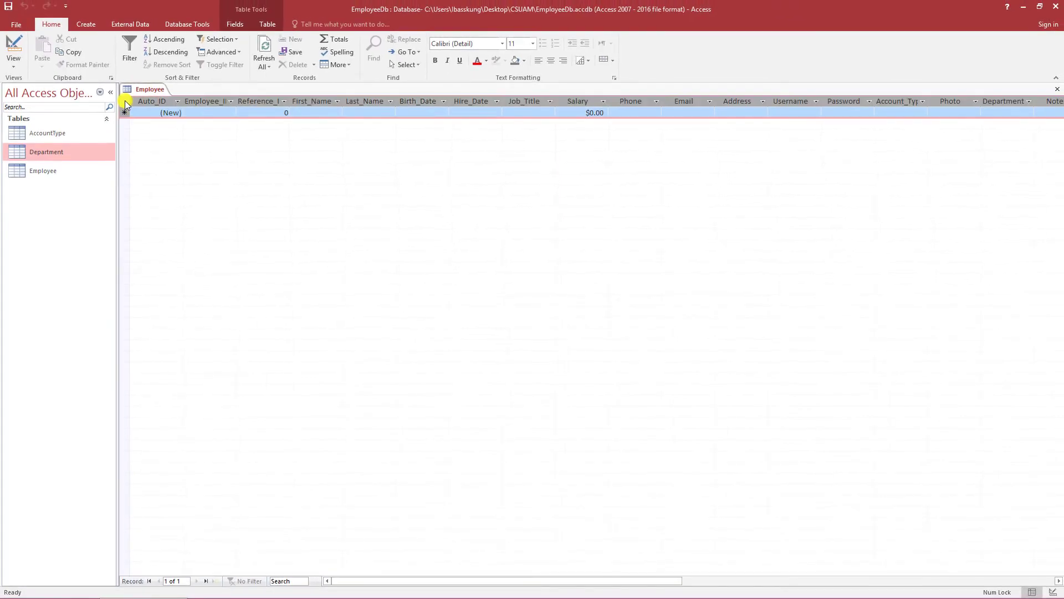
- Set the datasheet font size to 16 and widen the columns, including Employee_ID, to show full headers
left_click(532, 44)
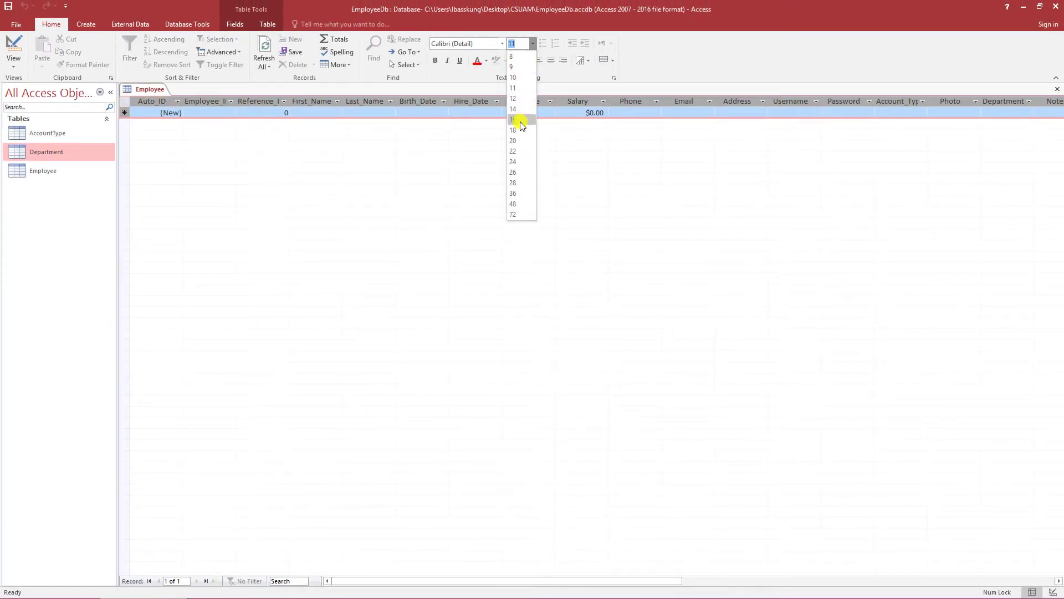
left_click(520, 121)
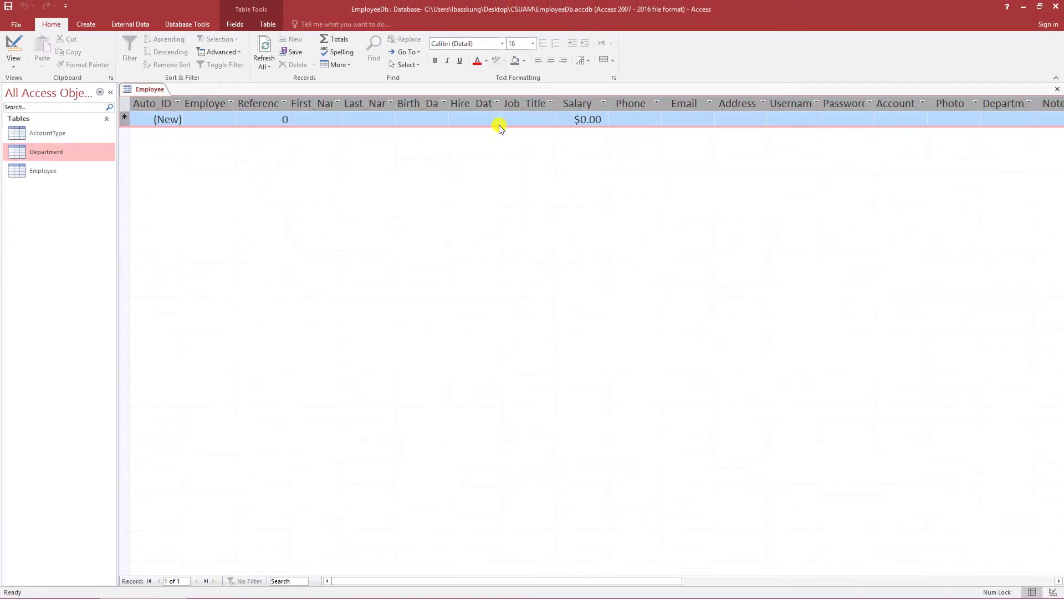
double_click(237, 102)
left_click(238, 114)
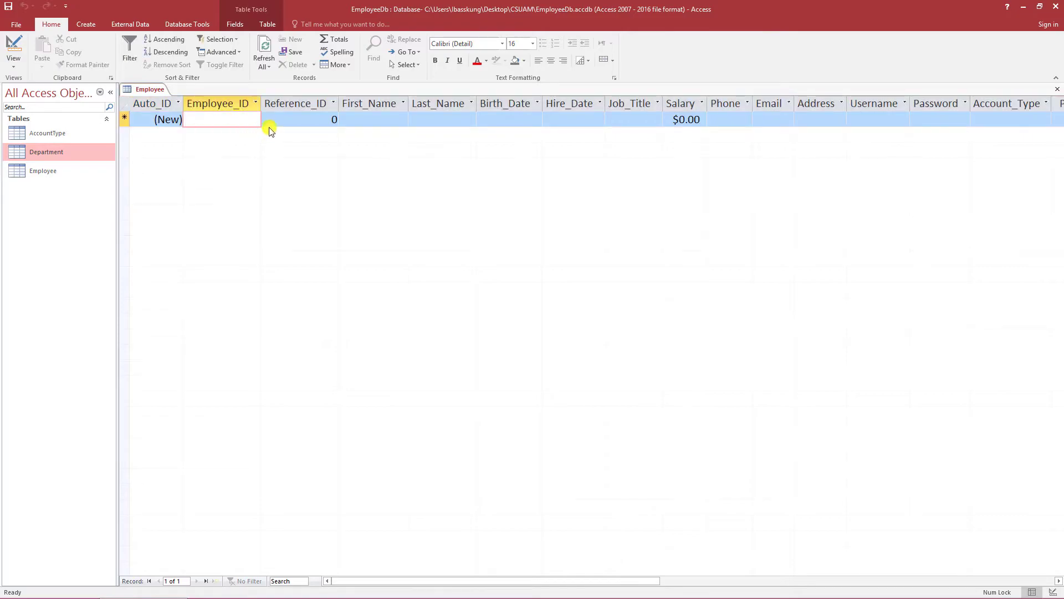
left_click(124, 103)
left_click_drag(266, 104, 306, 103)
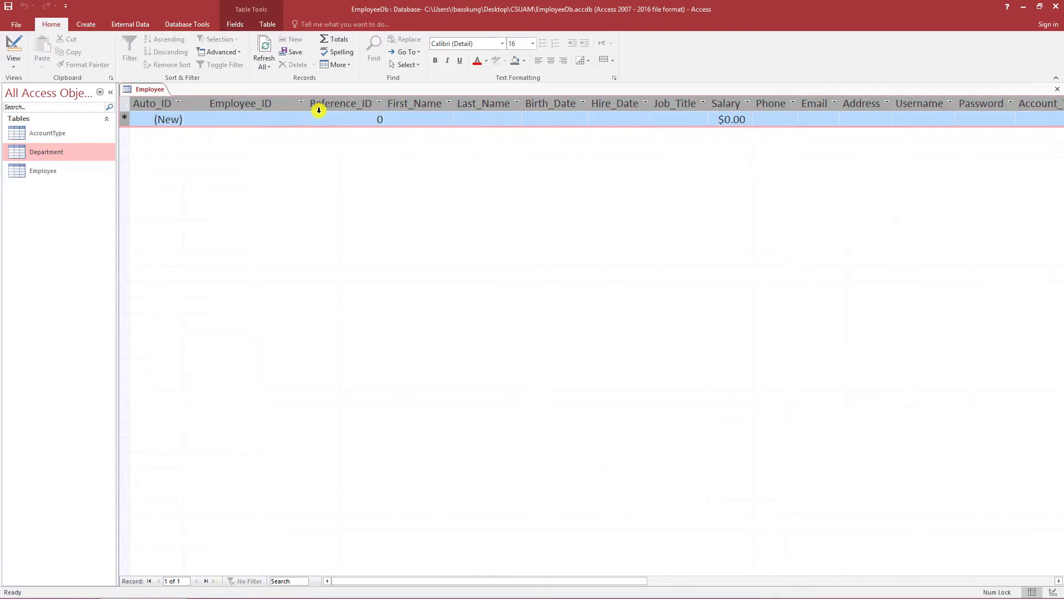
left_click(266, 117)
- Center the Auto_ID and Reference_ID values and widen the Reference_ID and Employee_ID columns
left_click(155, 120)
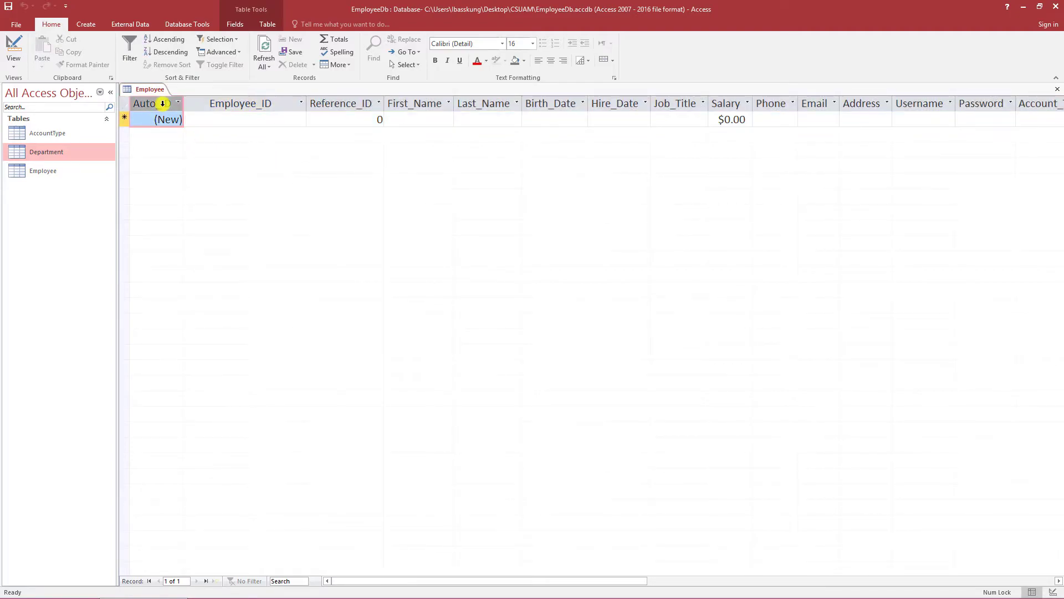
left_click(550, 61)
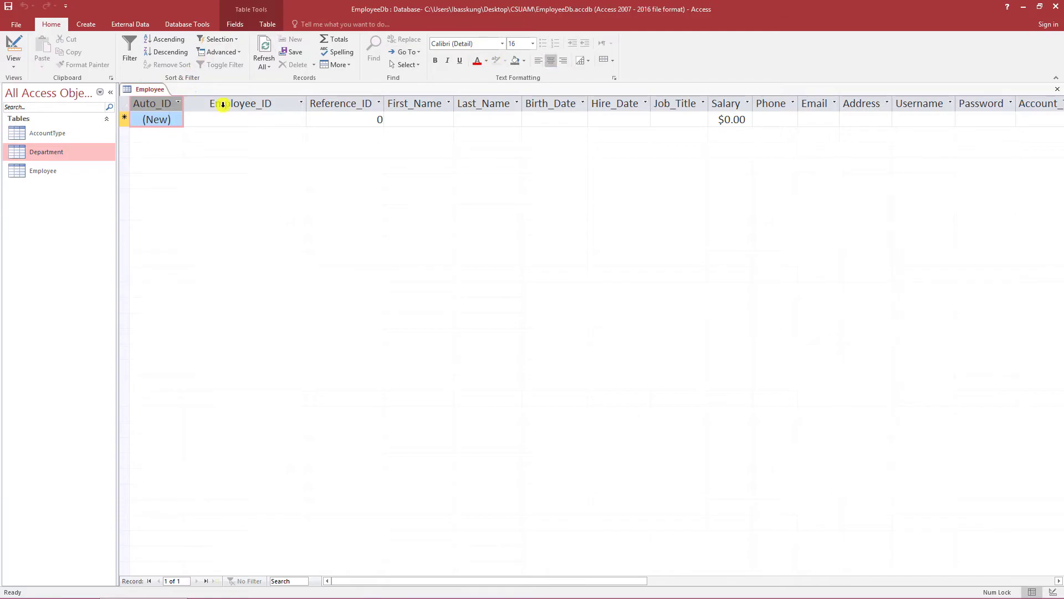
left_click(261, 117)
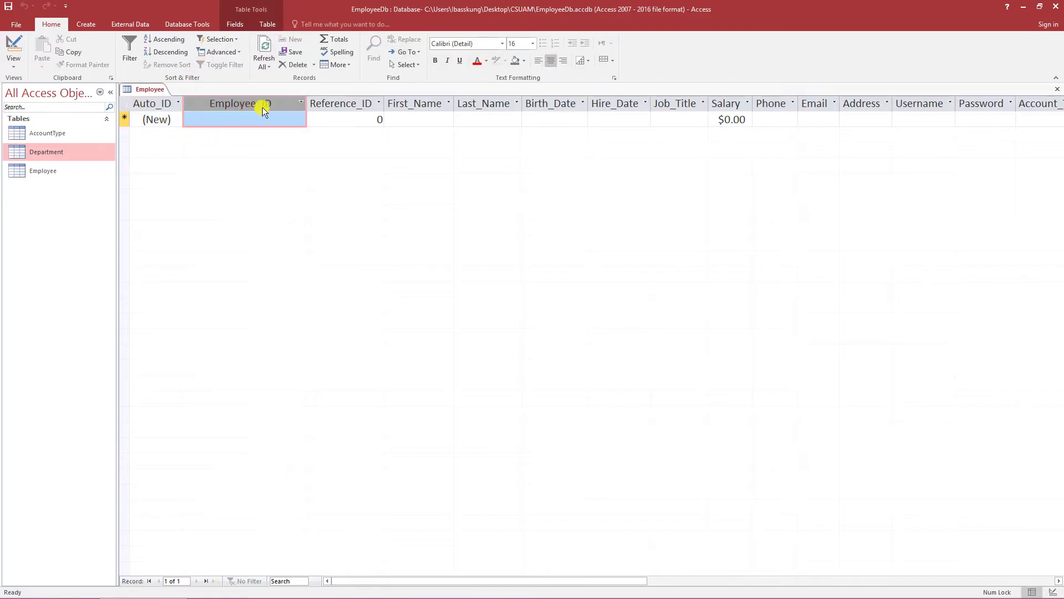
left_click(364, 117)
left_click(550, 61)
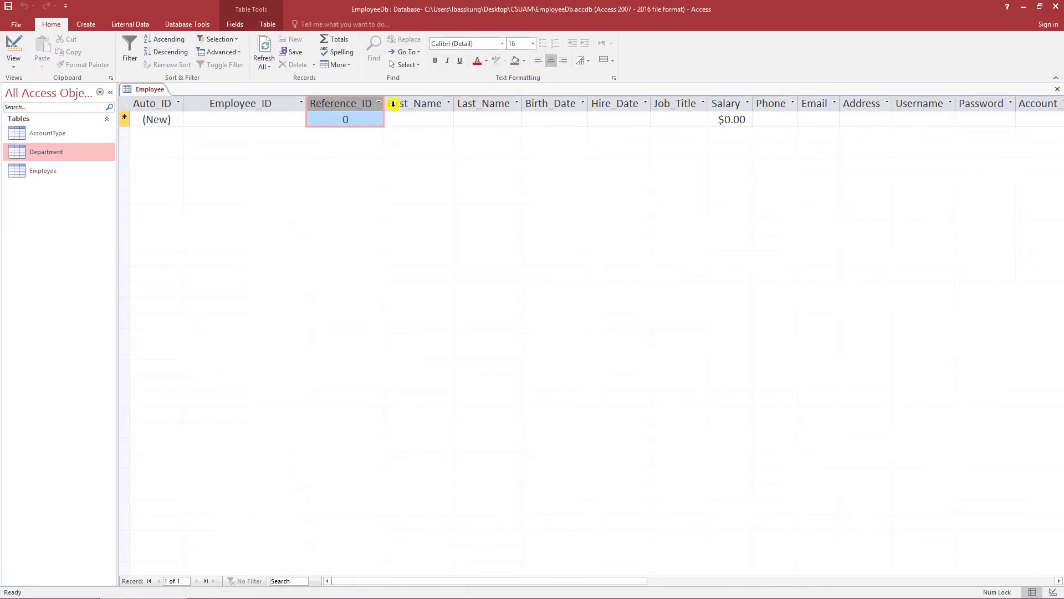
left_click_drag(383, 104, 411, 105)
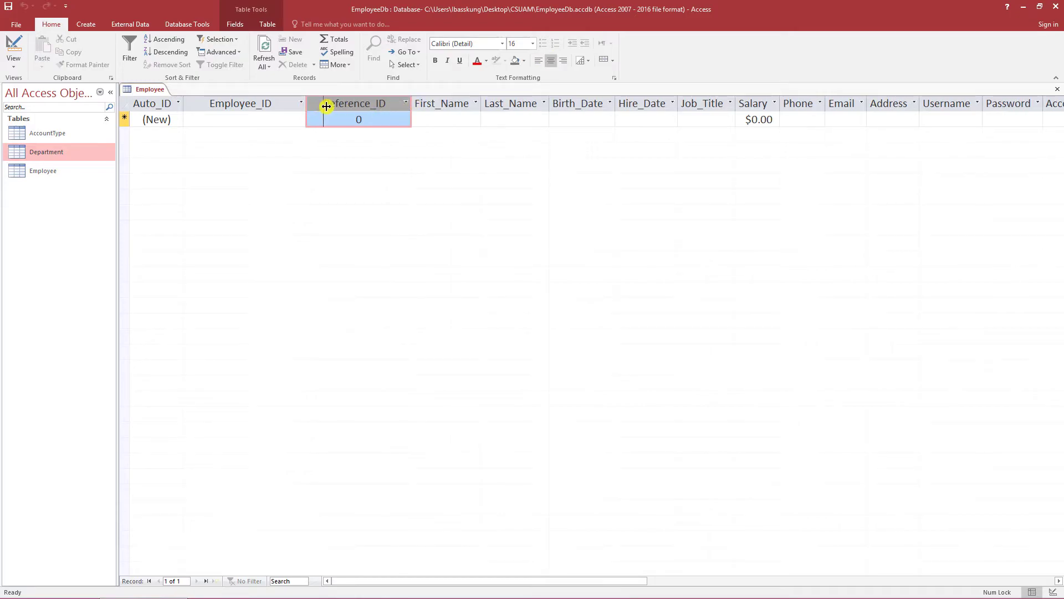
left_click_drag(308, 107, 327, 107)
left_click(278, 120)
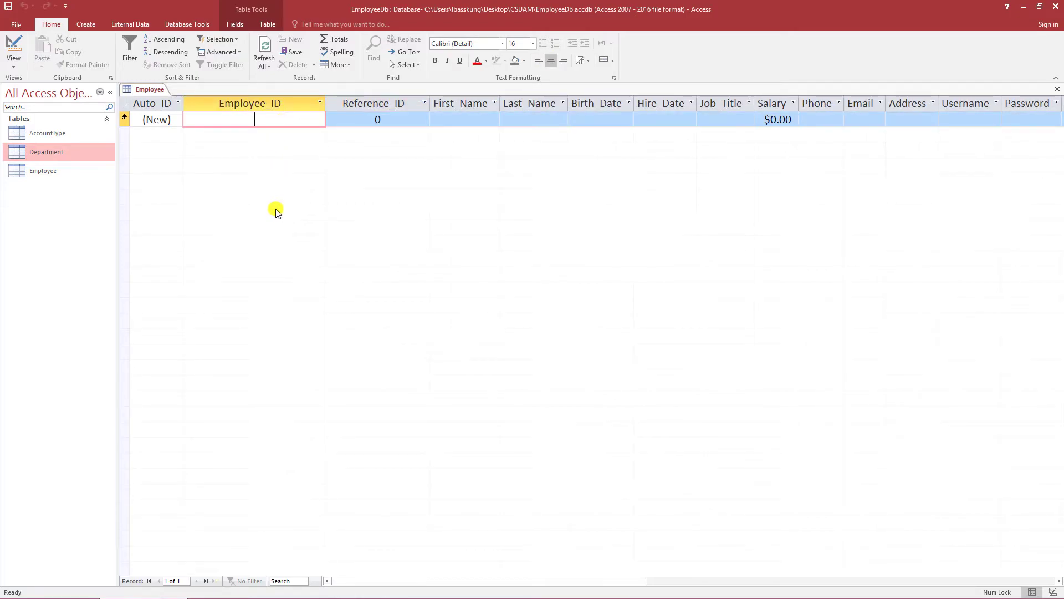
type("20180")
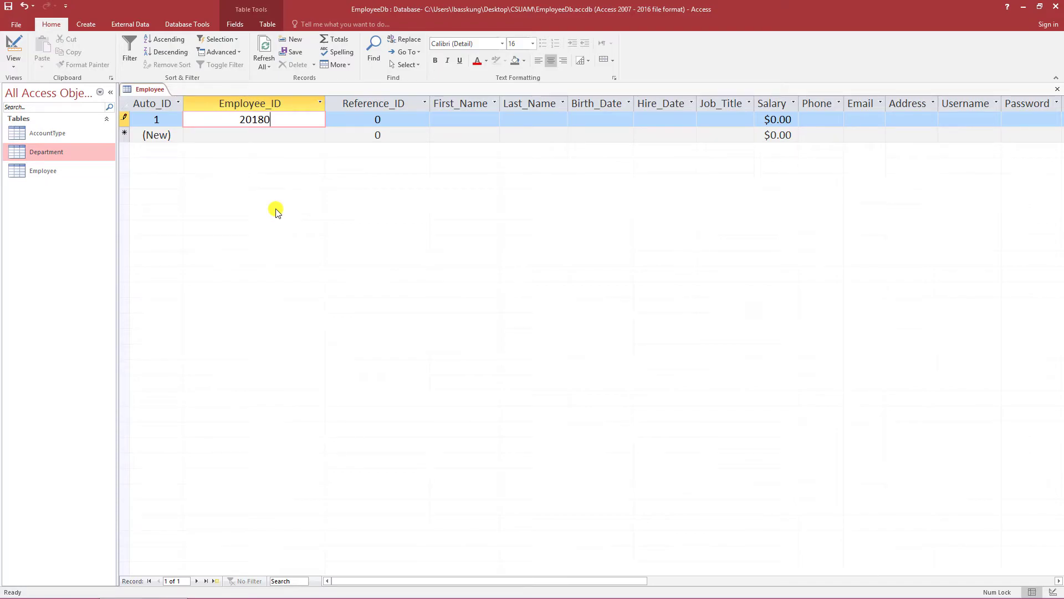
type("9290001")
key("Tab")
type("1")
key("Tab")
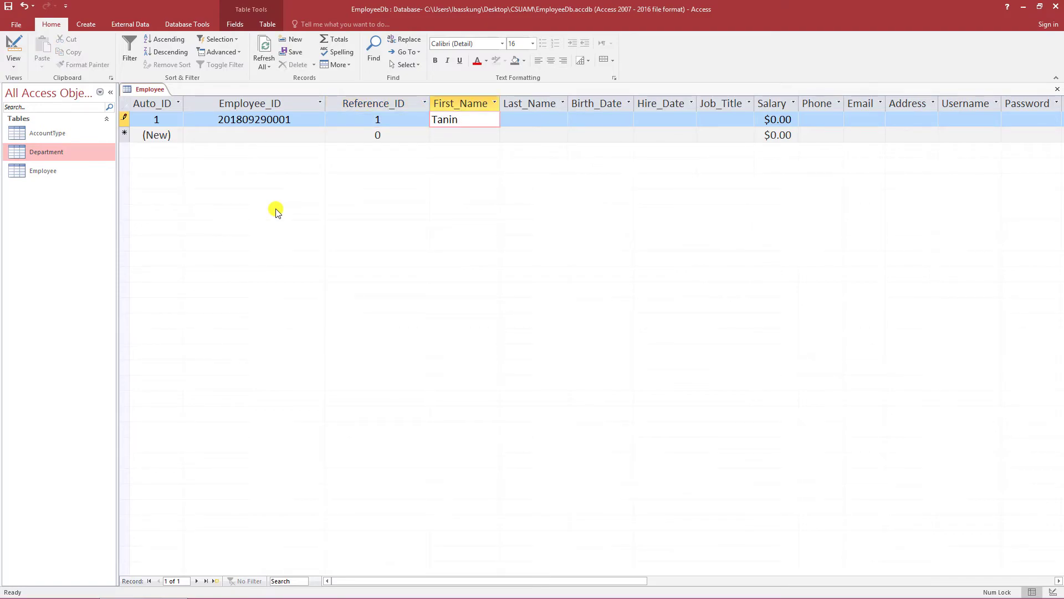
key("Tab")
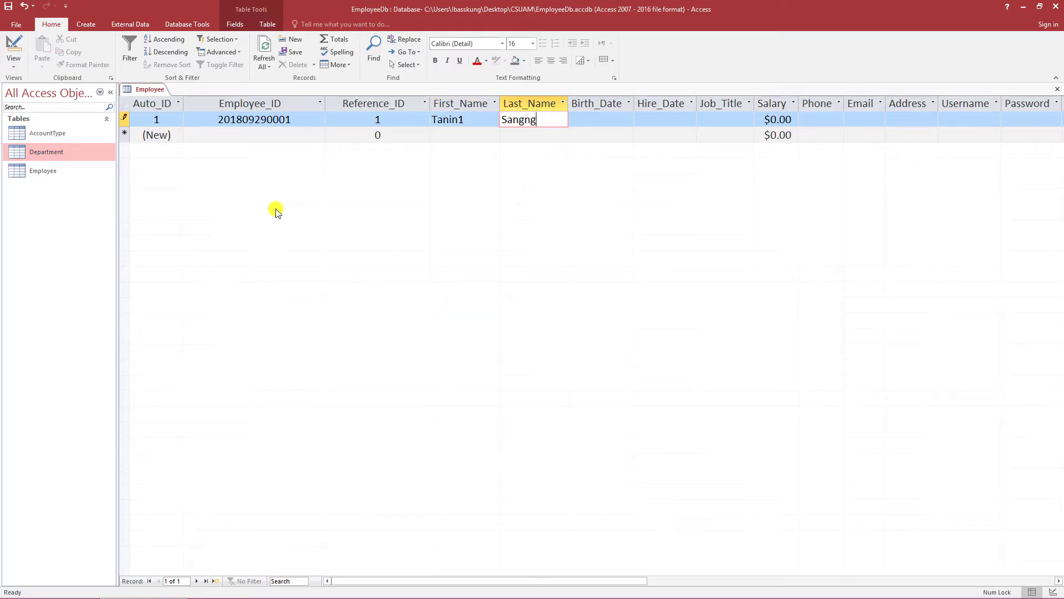
key("Tab")
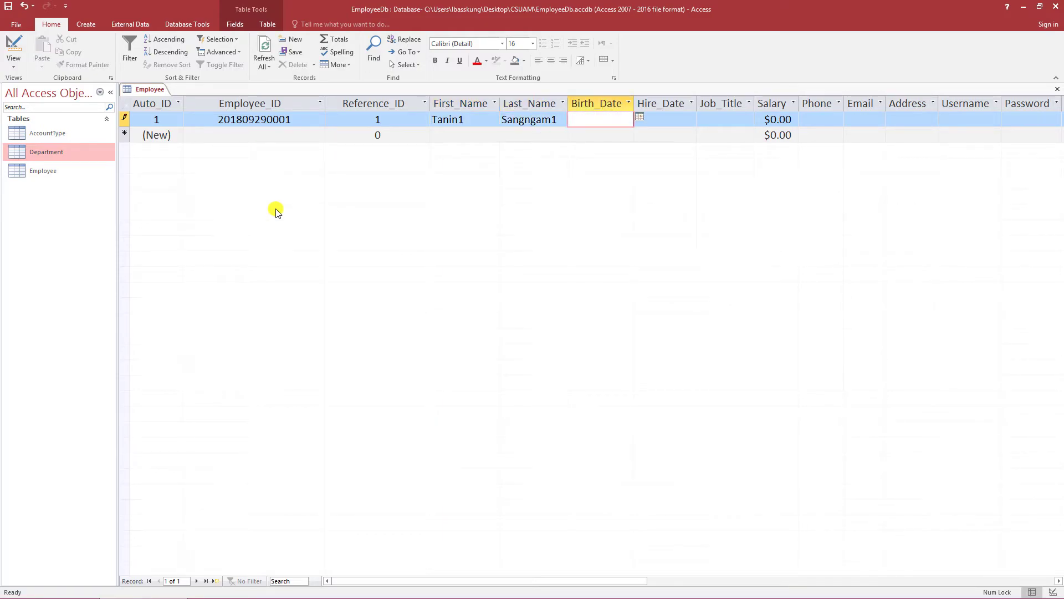
- Set Birth_Date to 1/10/2018 and Hire_Date to today, 9/29/2018, using the calendar pickers
left_click(639, 118)
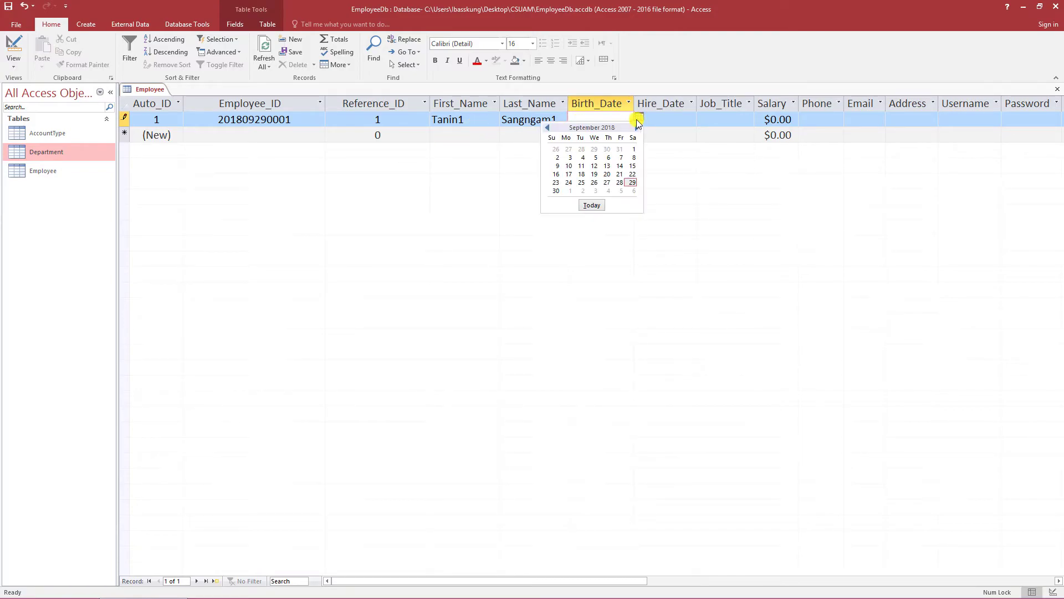
left_click(547, 128)
left_click(547, 128)
left_click(547, 128)
left_click(547, 129)
left_click(547, 128)
left_click(548, 128)
left_click(547, 128)
left_click(548, 128)
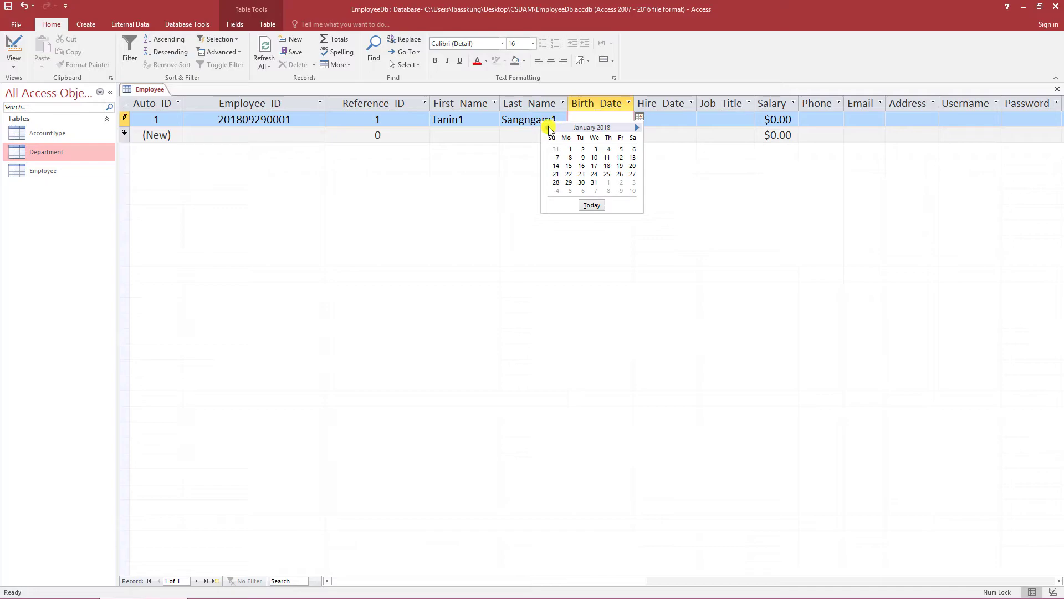
left_click(595, 158)
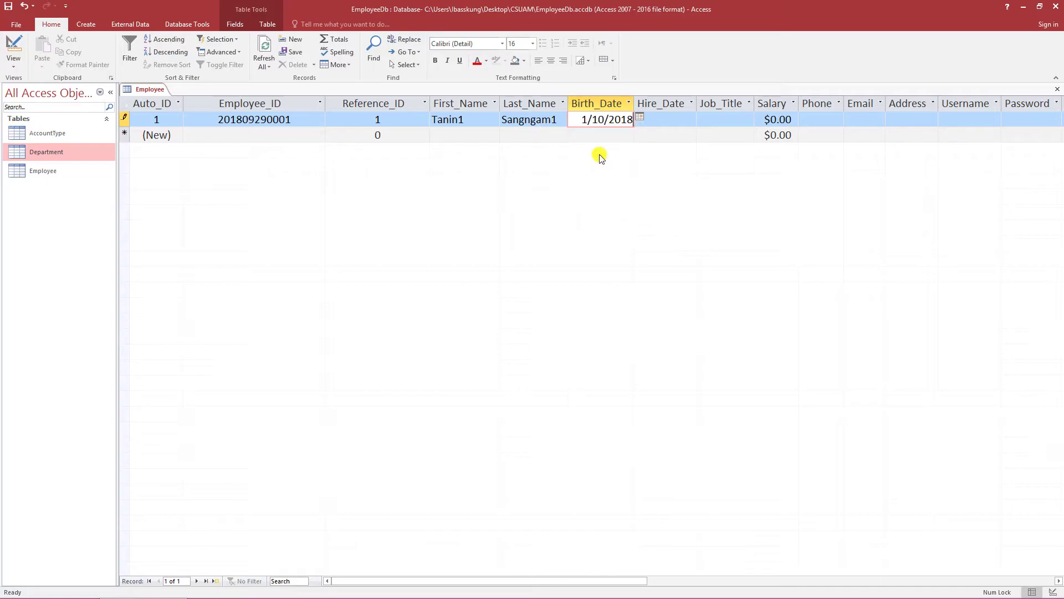
left_click(702, 118)
left_click(654, 202)
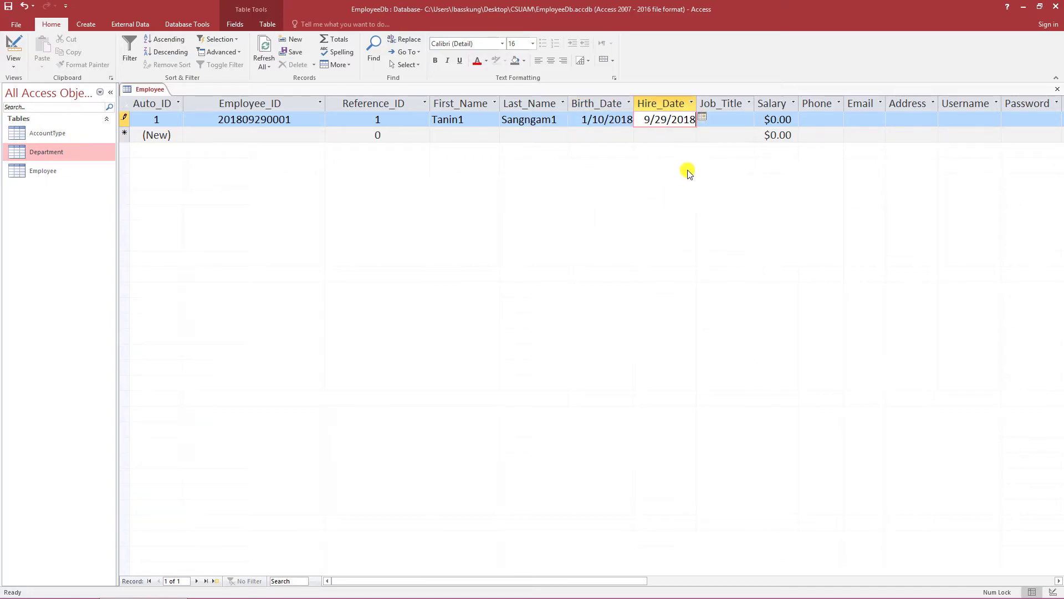
- Widen the Job_Title column, then enter Job_Title Programmer and Salary 25000
left_click(715, 121)
left_click_drag(753, 104, 784, 104)
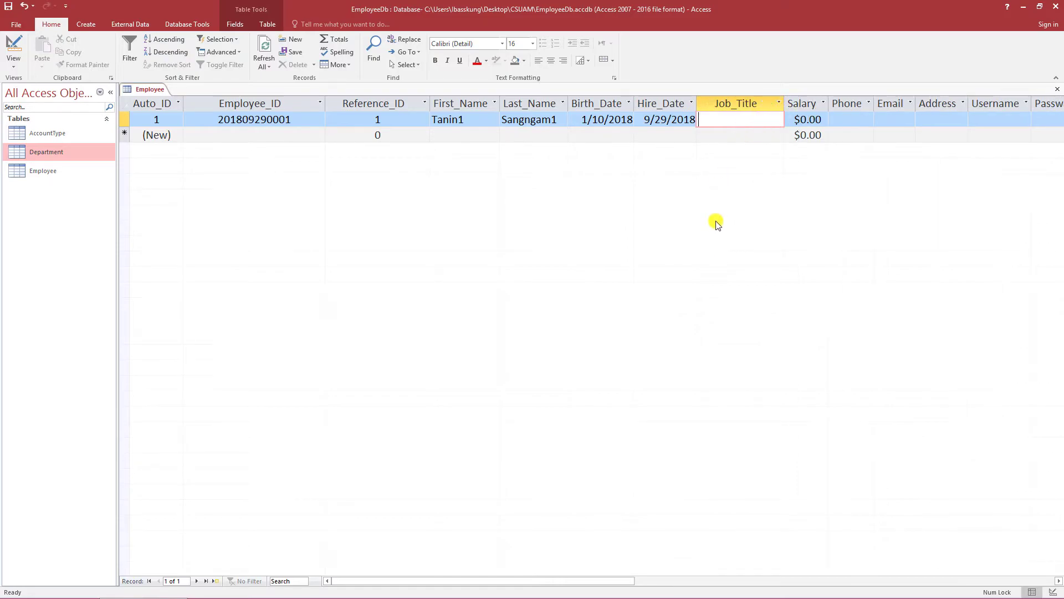
type("Programmer")
key("Tab")
type("25000")
key("Tab")
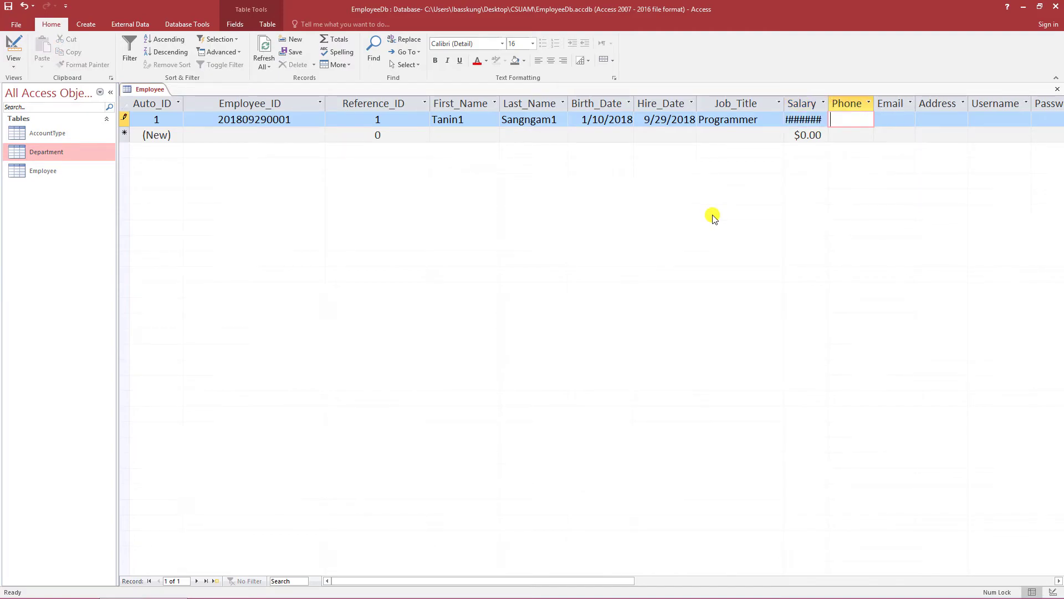
- Widen the Salary column and enter the employee's phone number, e-mail and postal address
left_click_drag(828, 105, 887, 104)
type("0123456789")
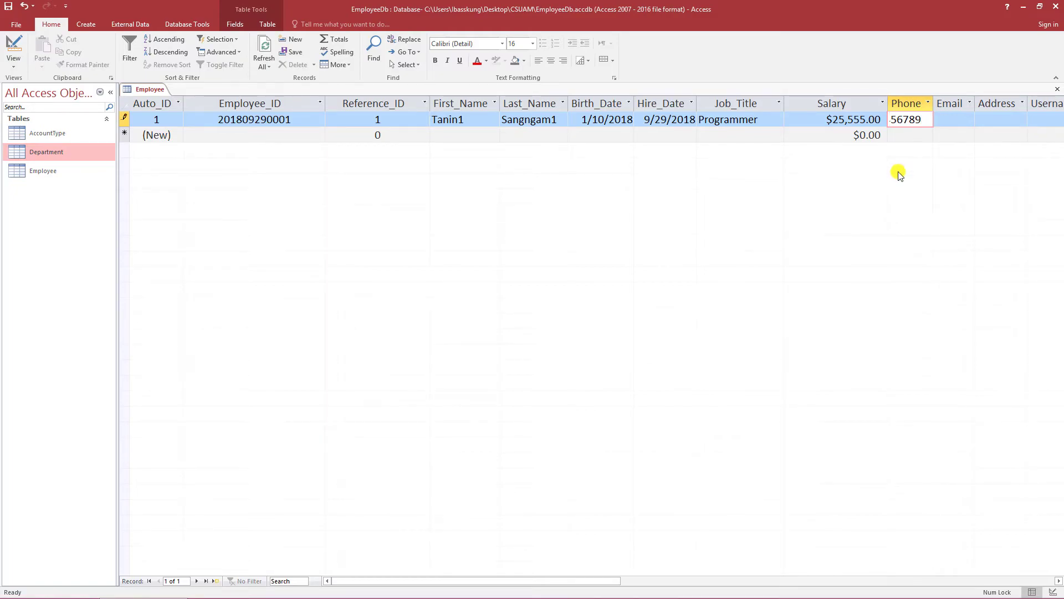
key("Tab")
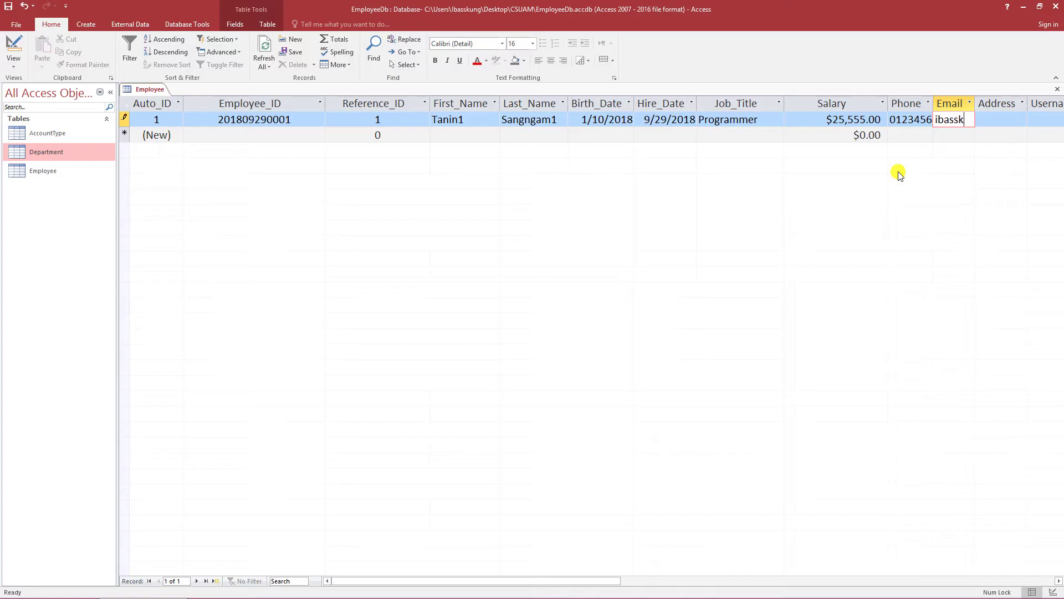
key("Tab")
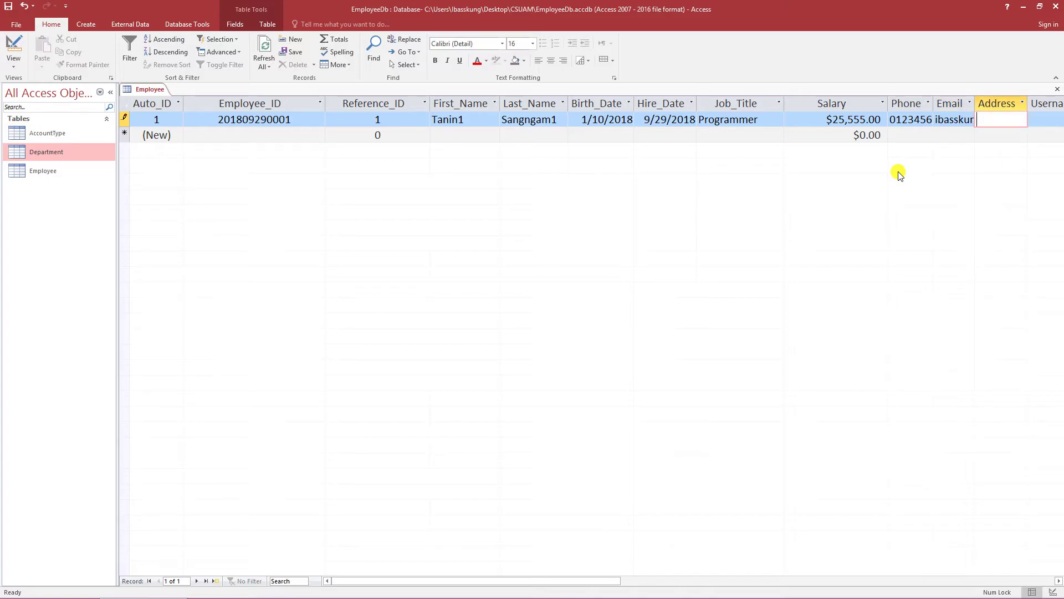
type("1st Street Surin Thainald")
key("BackSpace")
type("p")
type("land")
key("Tab")
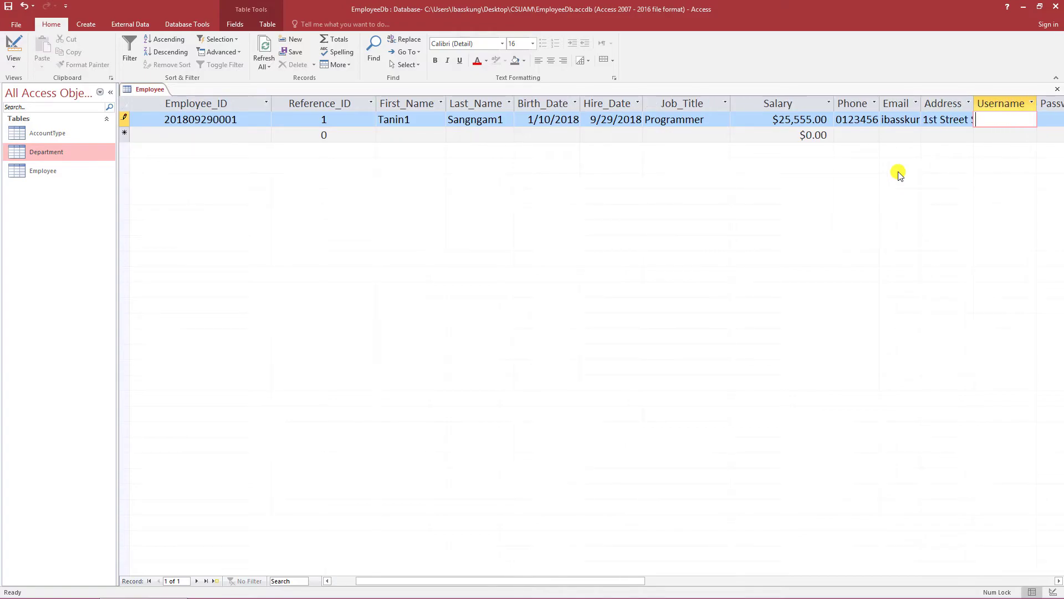
- Enter the employee's username and password
type("TaninS1")
key("Tab")
type("1234")
key("Tab")
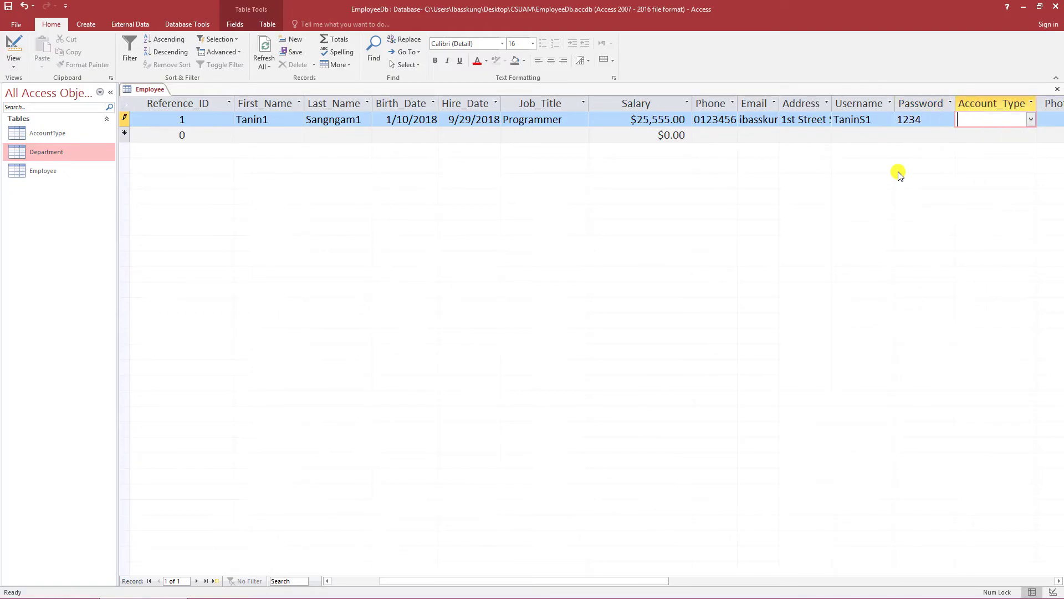
- Set Account_Type to Administrator, Department to IT Department, Notes to 'No', and save the record
left_click(1031, 120)
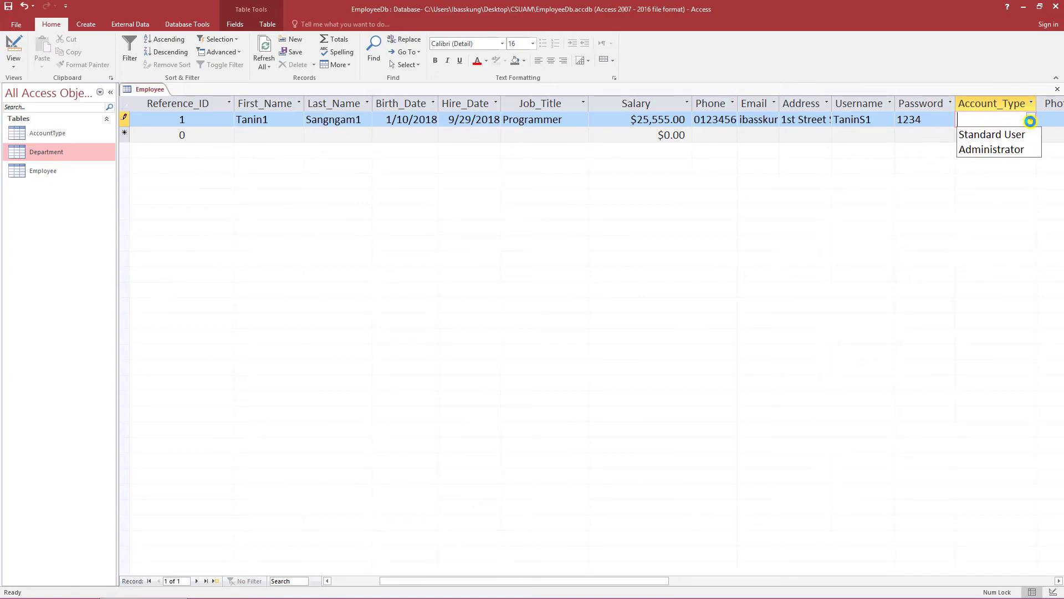
left_click(1023, 150)
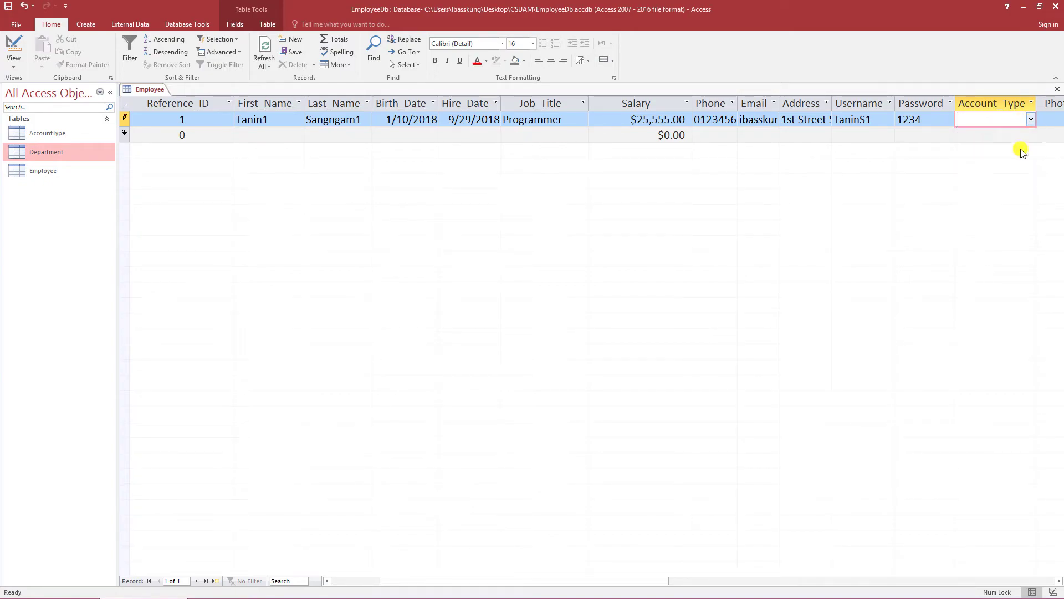
left_click(1048, 121)
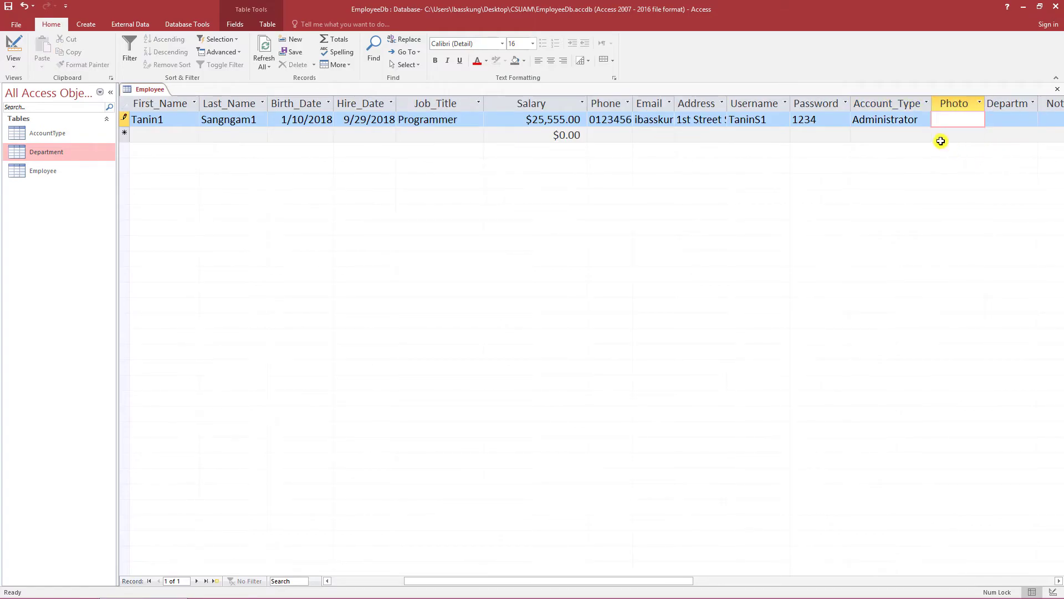
left_click(1014, 119)
left_click(1032, 120)
left_click(1023, 128)
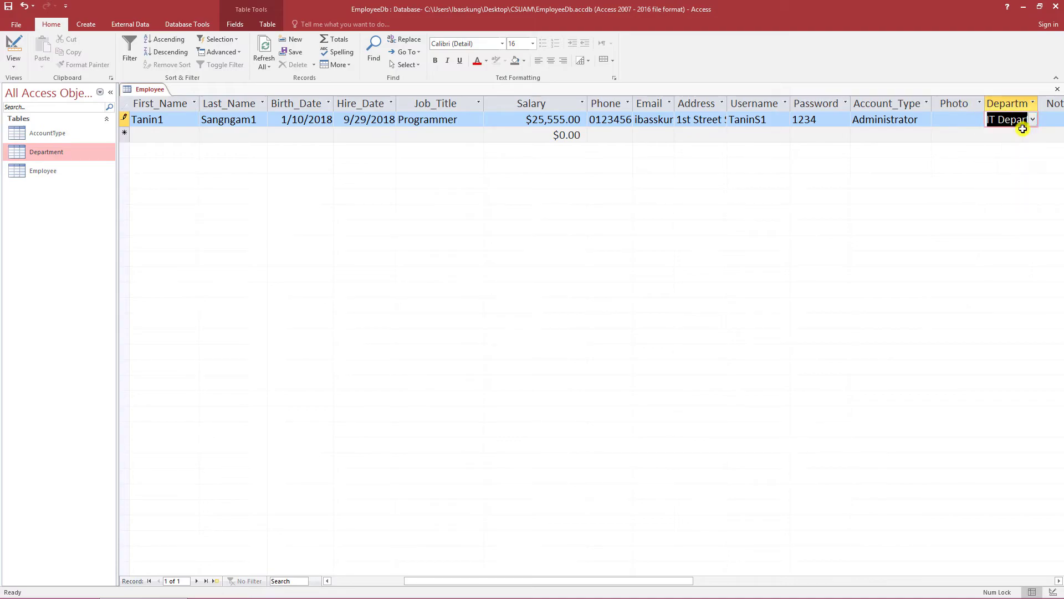
left_click(1056, 122)
type("Note-")
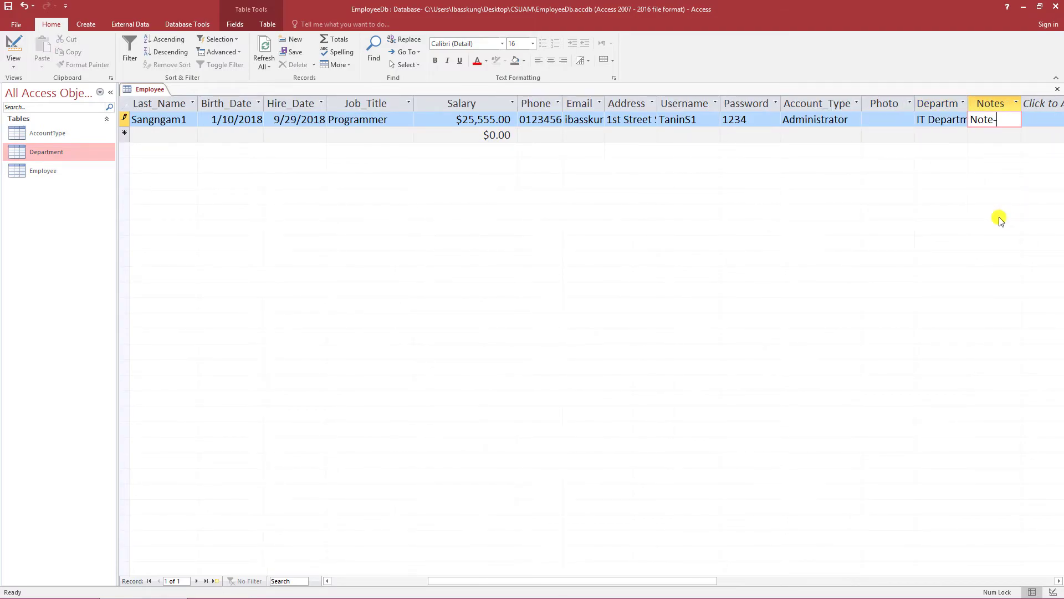
key("Tab")
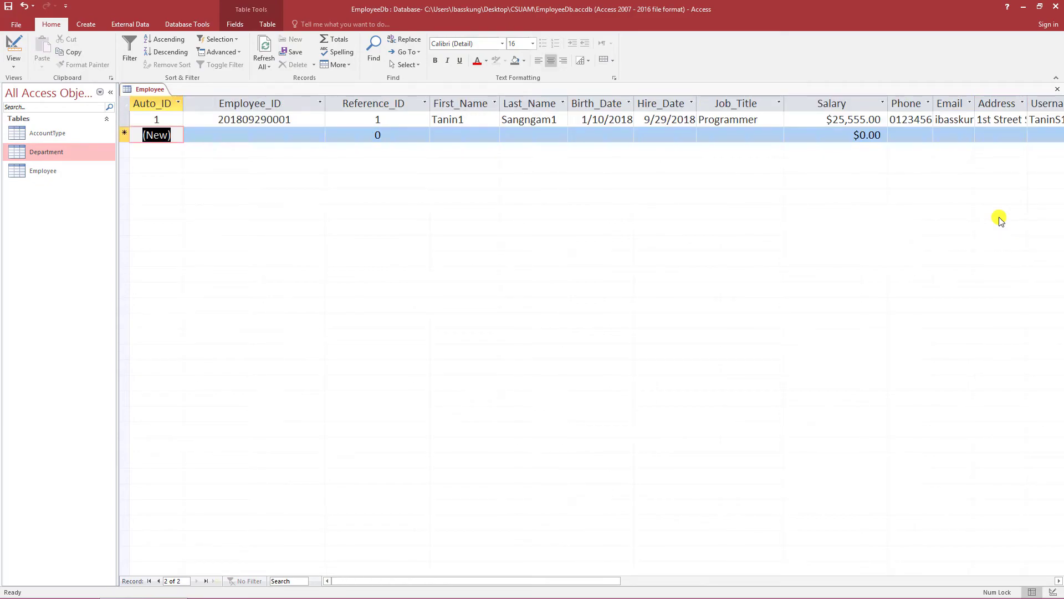
- Give the new record the first Employee_ID ending in 2, Reference_ID 2, and the employee's first and last names
key("Up")
key("Tab")
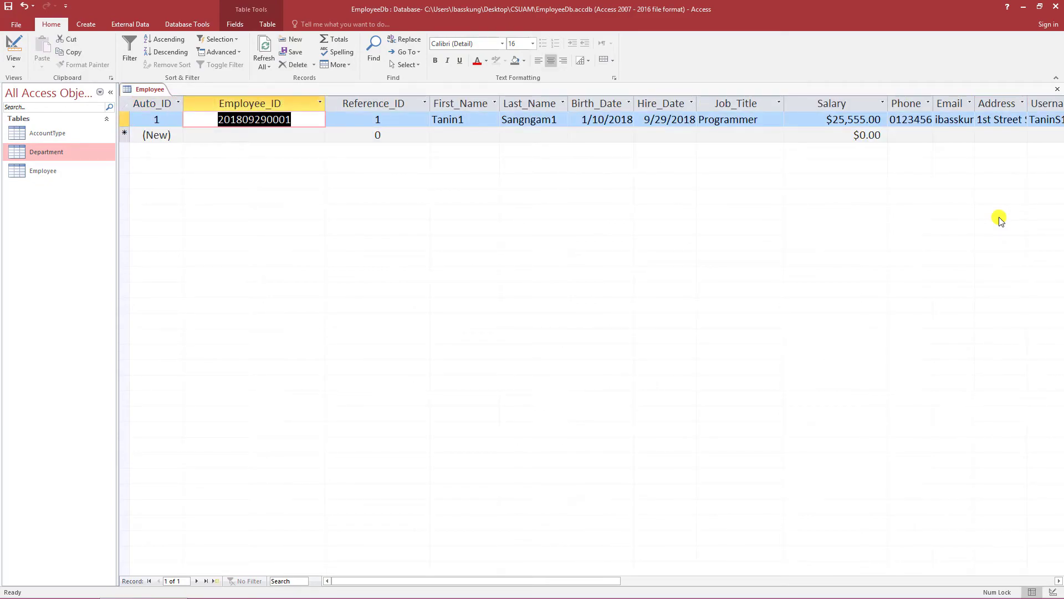
key("ctrl+c")
key("Down")
key("ctrl+v")
key("BackSpace")
type("2")
key("Tab")
type("2")
key("Tab")
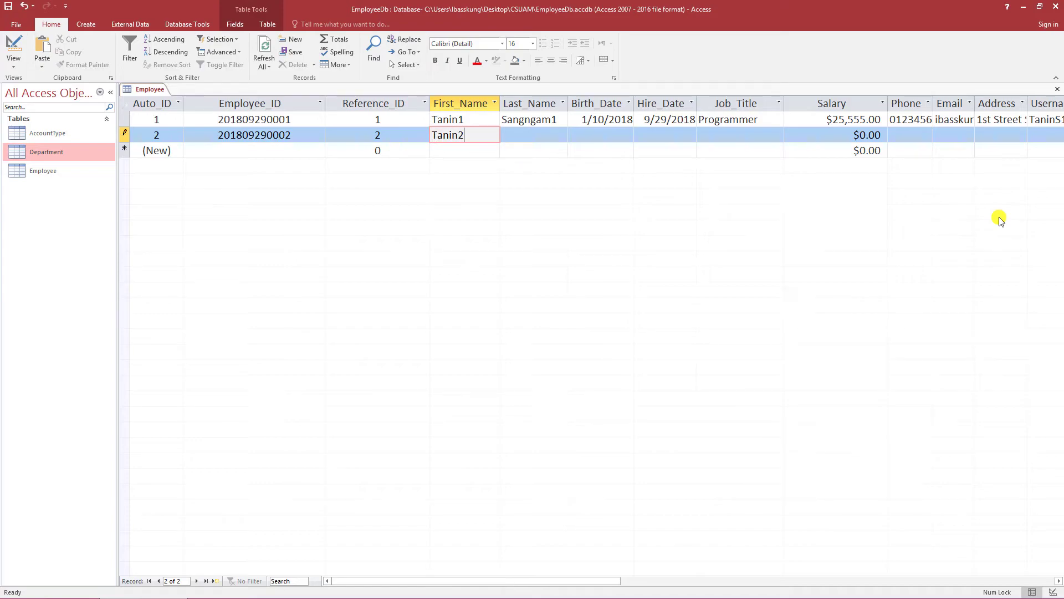
key("Tab")
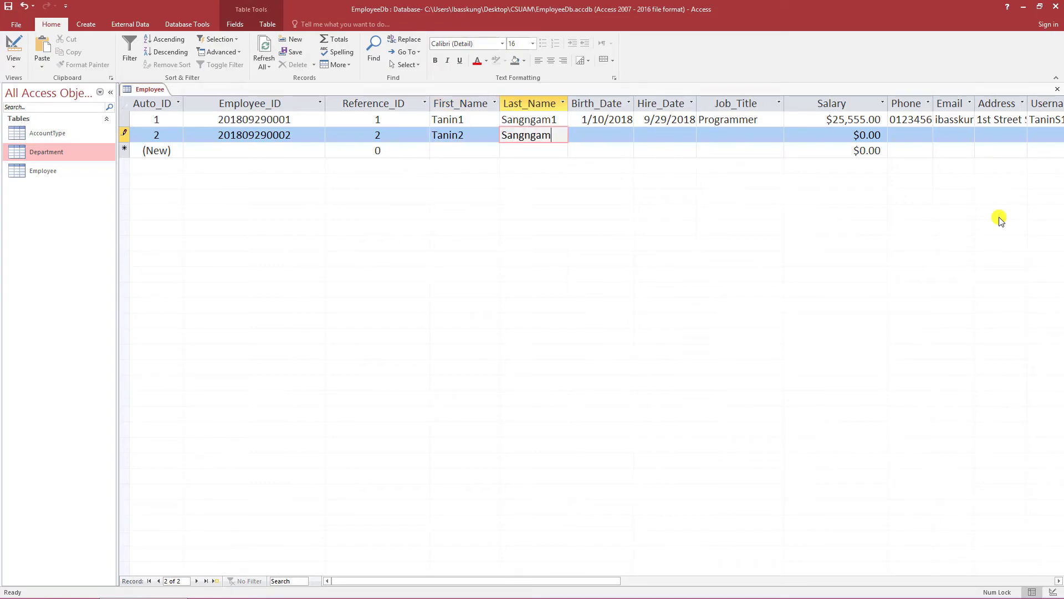
key("Tab")
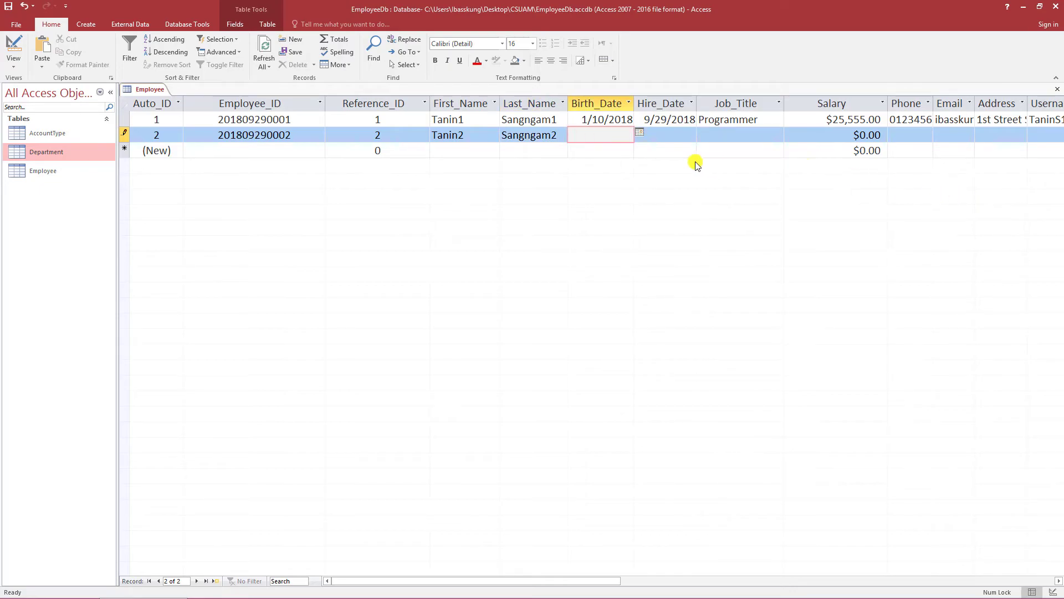
- Set Birth_Date to 10/10/2015 and Hire_Date to 9/15/2018 with the calendar pickers
left_click(639, 132)
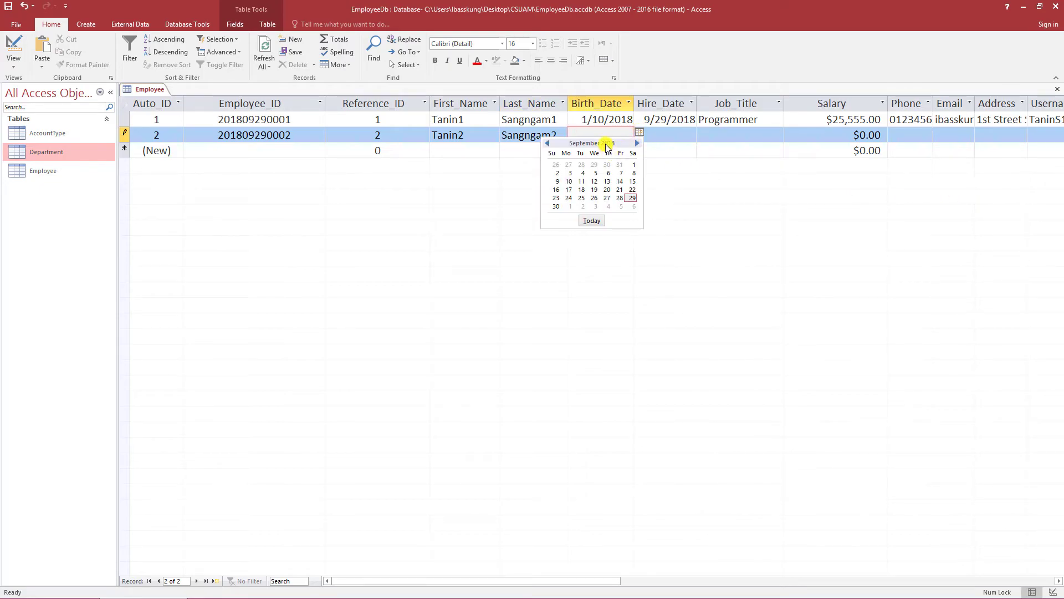
left_click(547, 143)
left_click(547, 143)
left_click(547, 143)
left_click(547, 143)
left_click(547, 143)
left_click(547, 143)
left_click(547, 143)
left_click(547, 143)
left_click(547, 143)
left_click(547, 143)
left_click(547, 143)
left_click(581, 173)
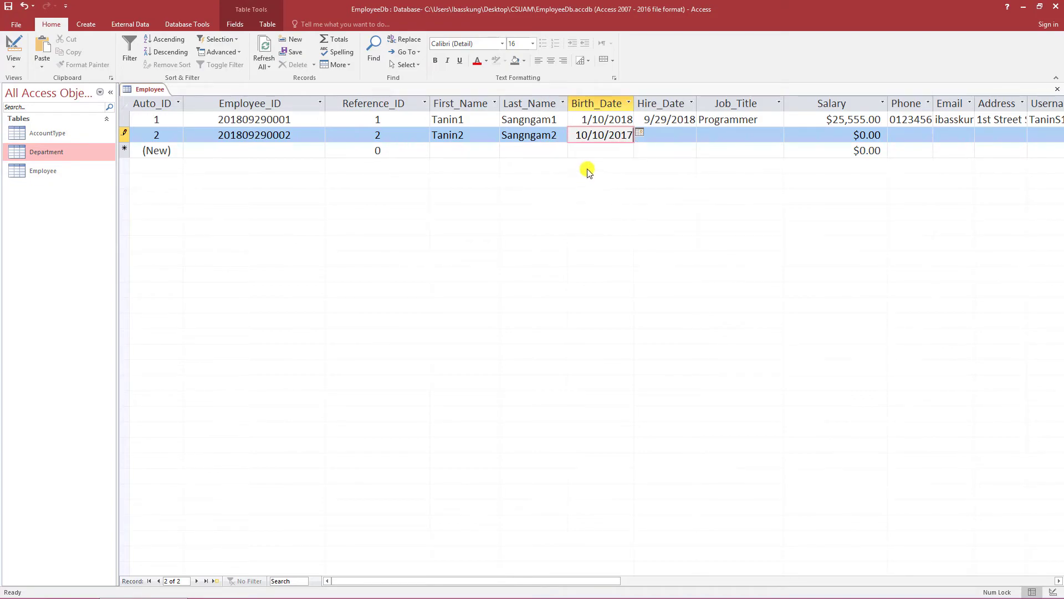
left_click(630, 137)
key("Delete")
type("5")
key("Tab")
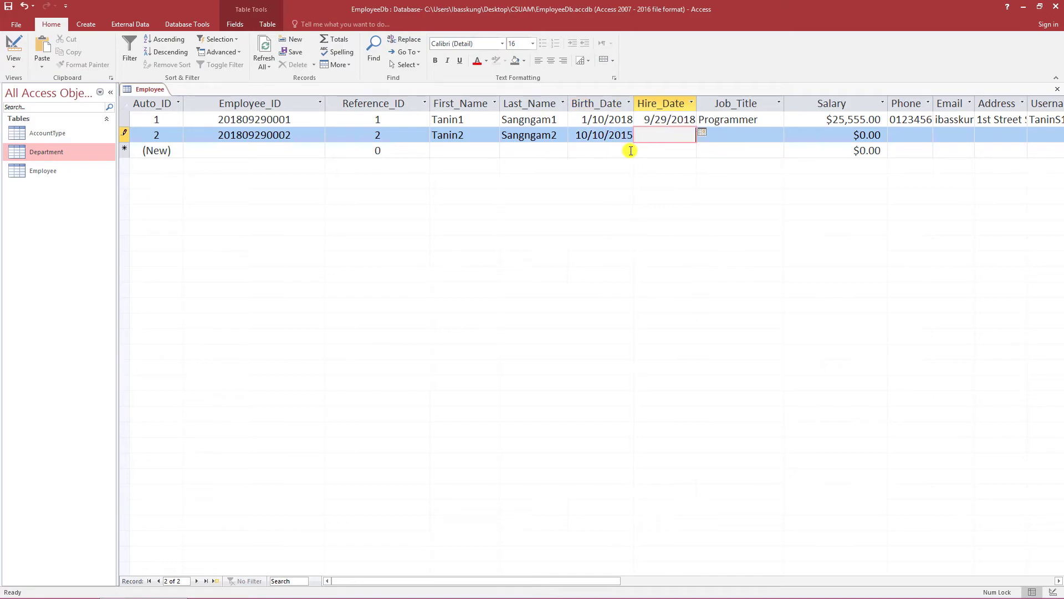
left_click(703, 132)
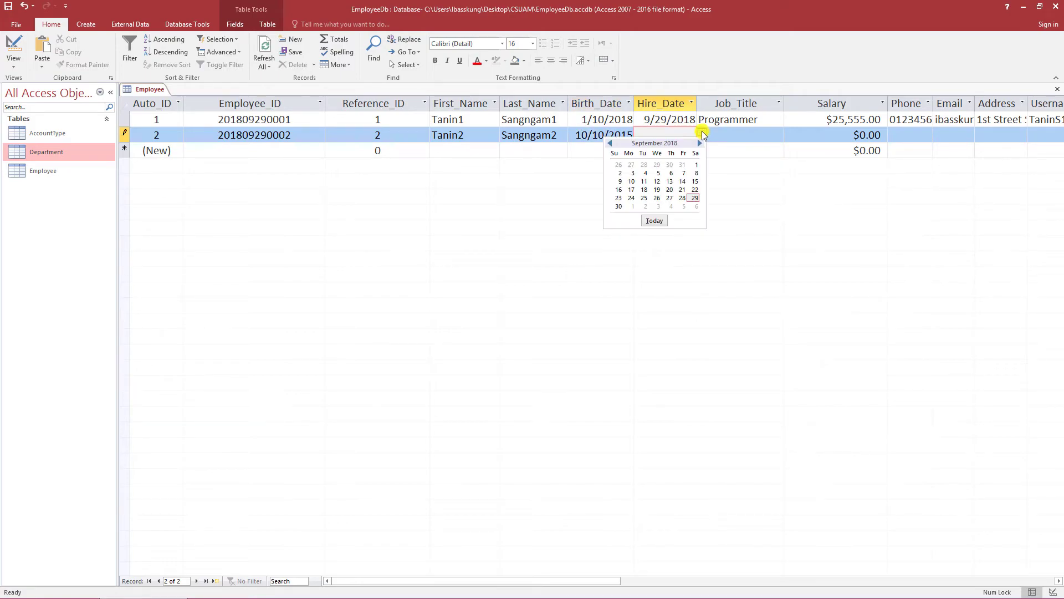
left_click(697, 185)
- Enter Job_Title Project Manager and Salary 26,666
left_click(742, 135)
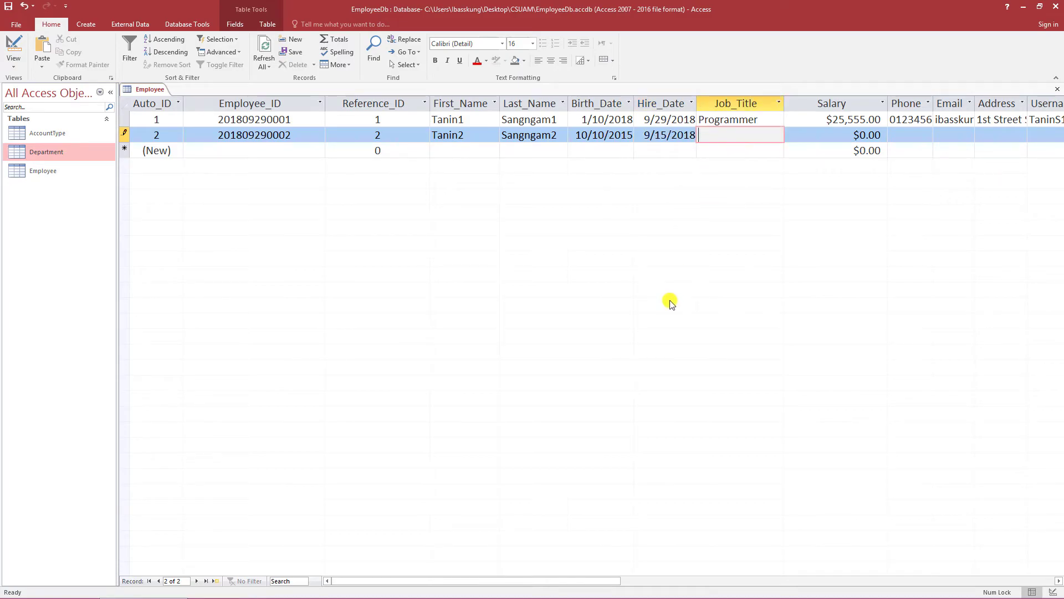
type("Project Manager")
key("Tab")
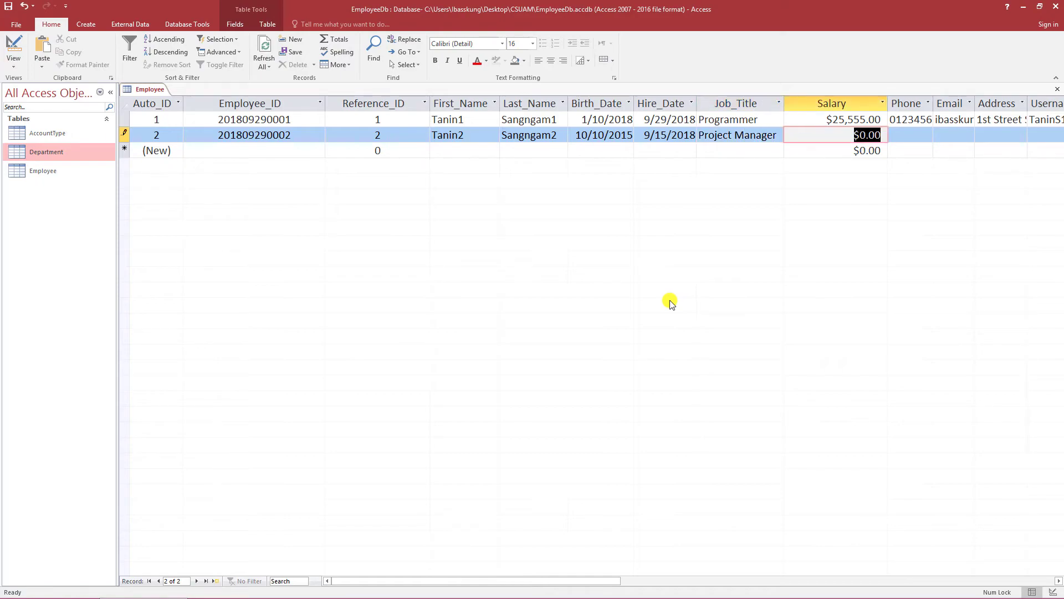
type("26,666")
key("Tab")
- Fill in the employee's phone number, e-mail, postal address, username and password
type("1234567890")
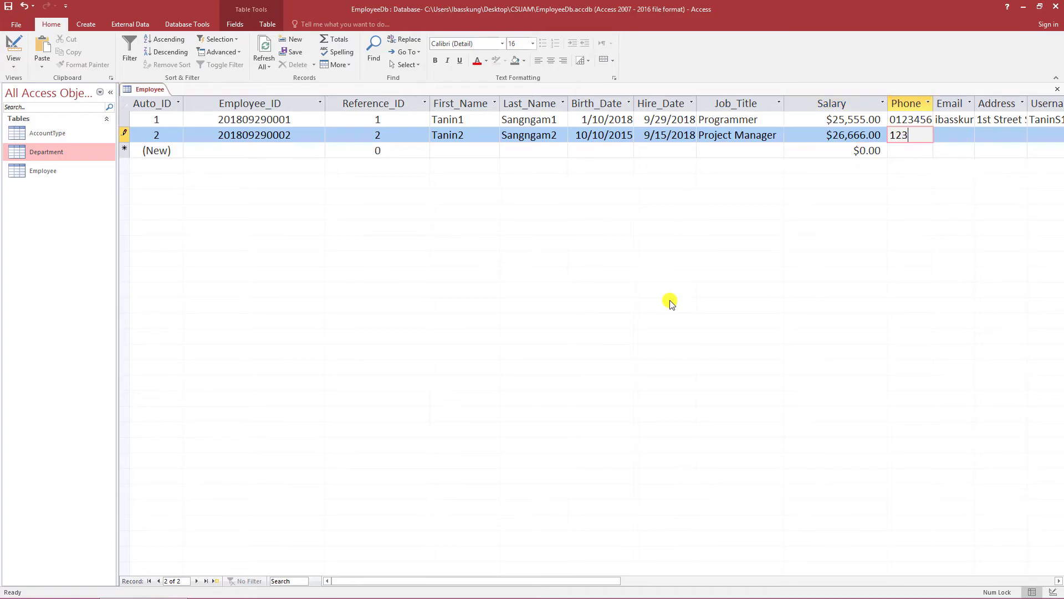
key("Tab")
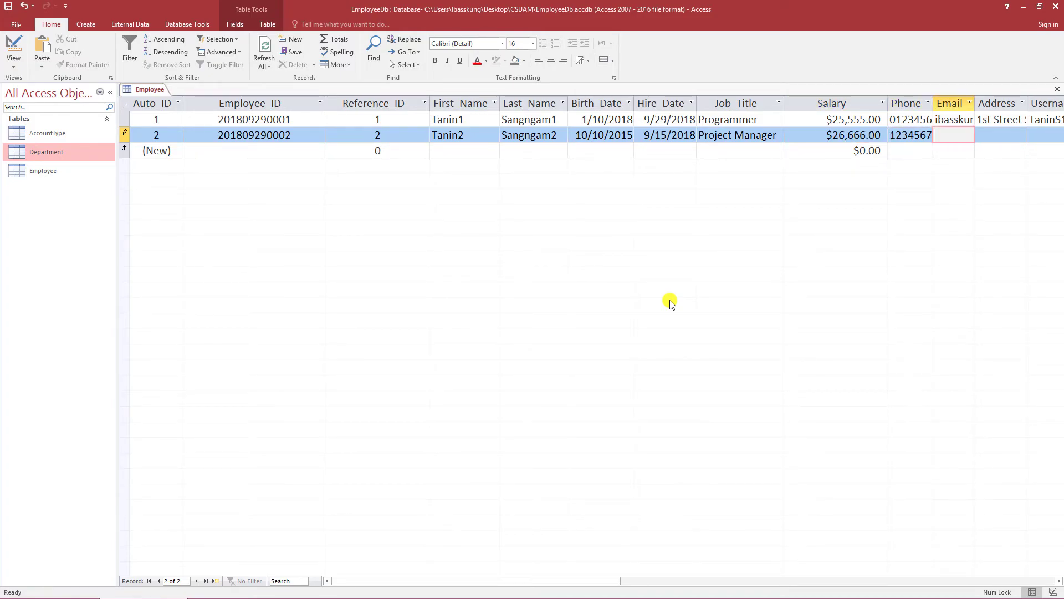
key("Tab")
type("2nd ")
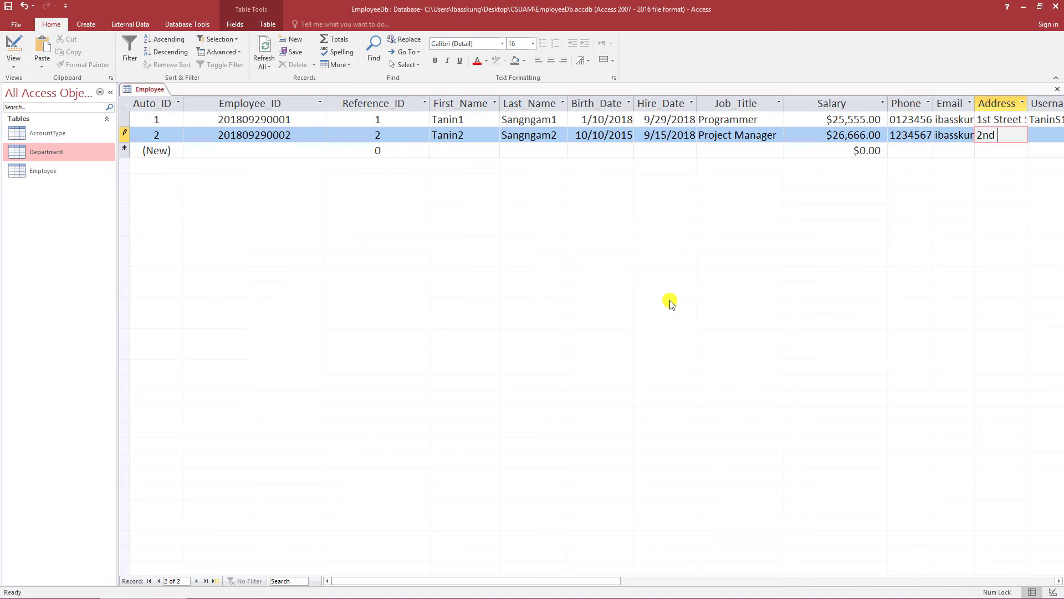
type("Street Bank")
type("kok Thaila")
type("nd")
key("Tab")
type("TaninS")
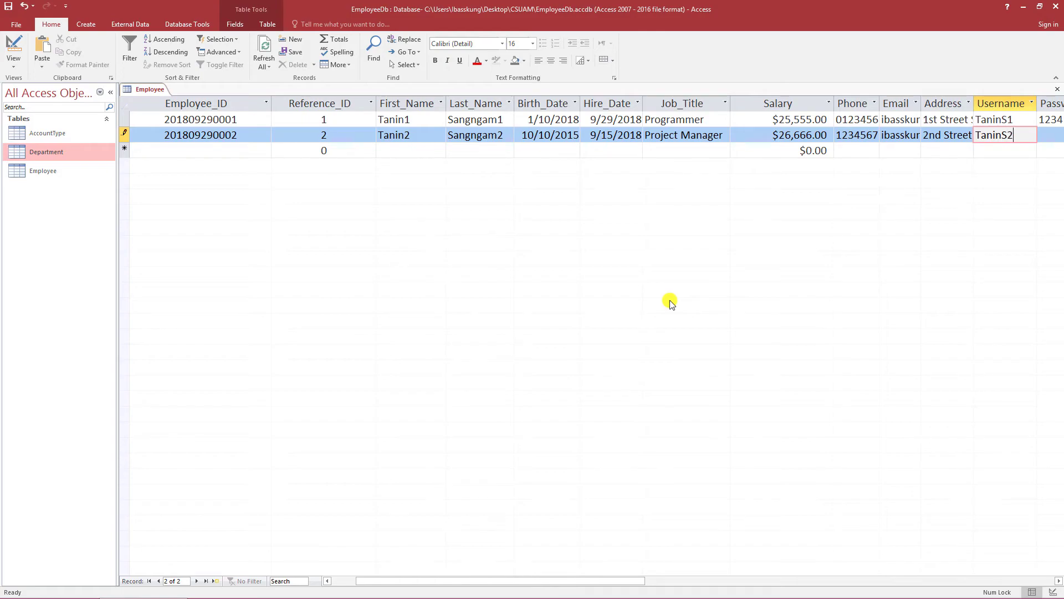
key("Tab")
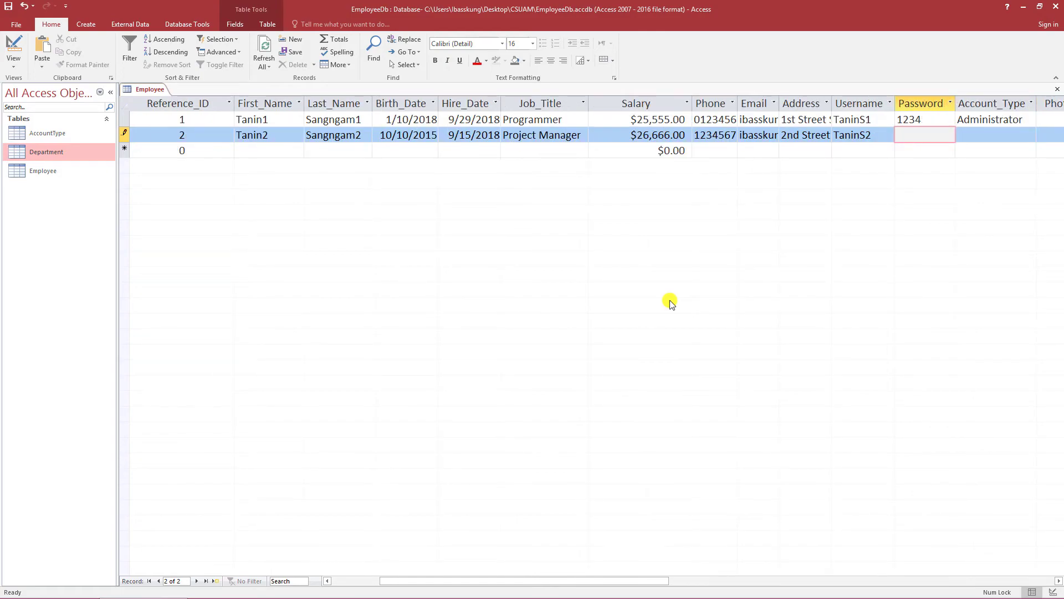
type("4321")
- Set Account_Type to Standard User, Department to HR Department, Notes to Note-2, and save the record
key("Tab")
type("s")
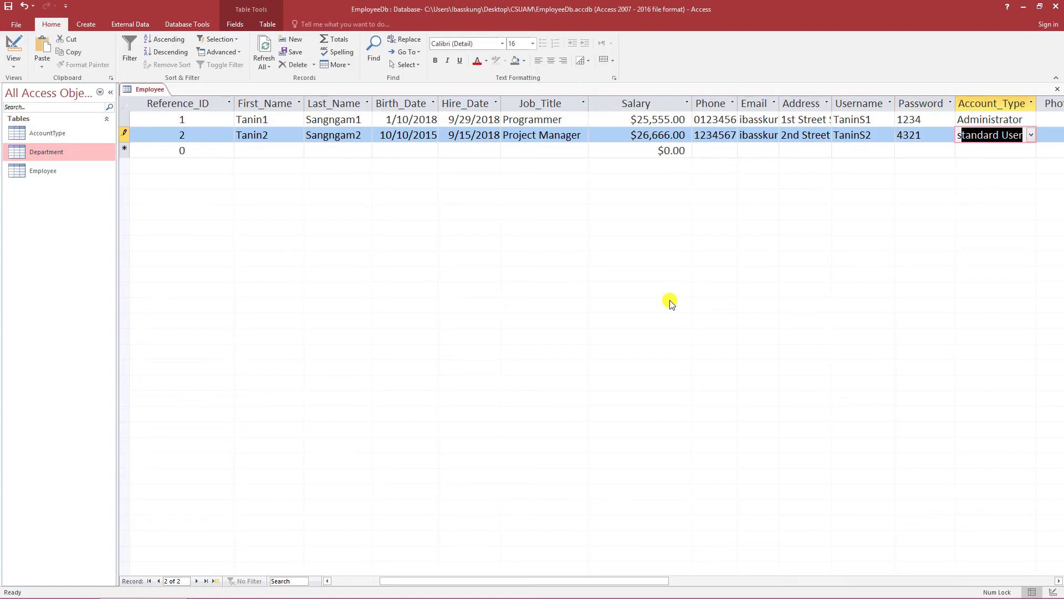
type("t")
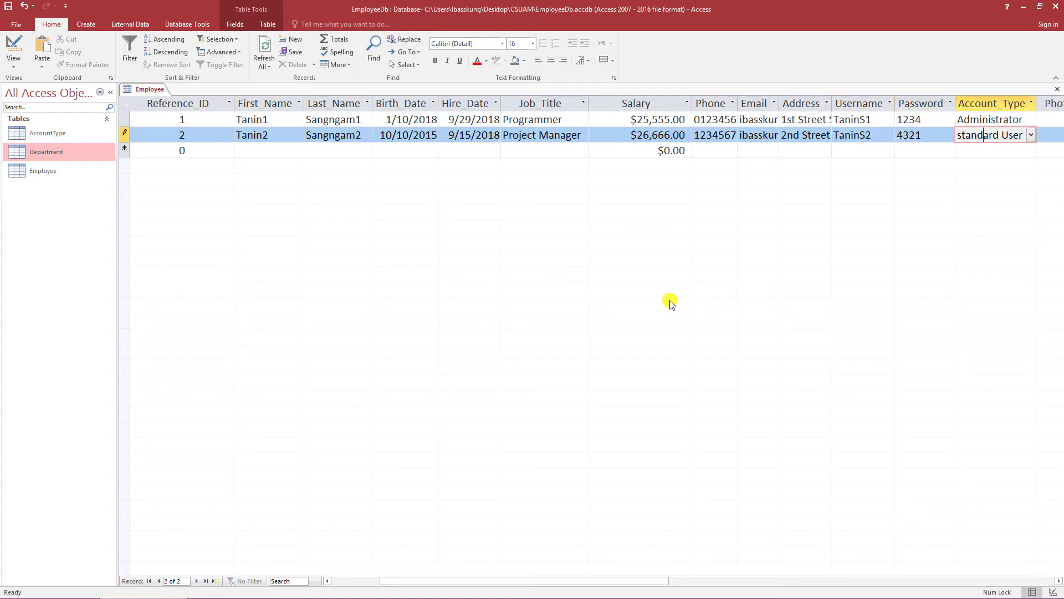
key("Tab")
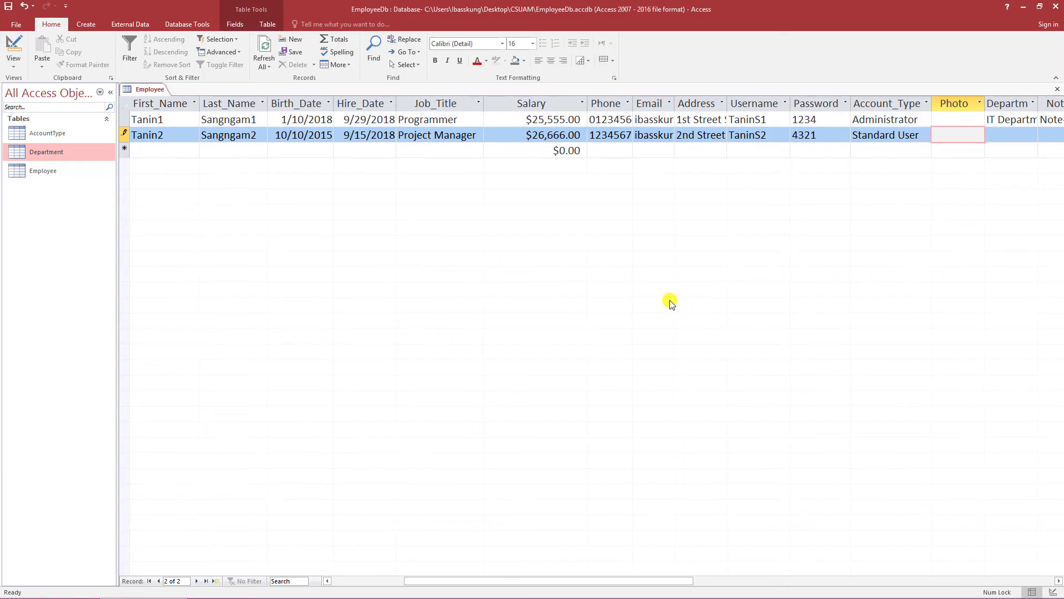
key("Tab")
type("Hr D")
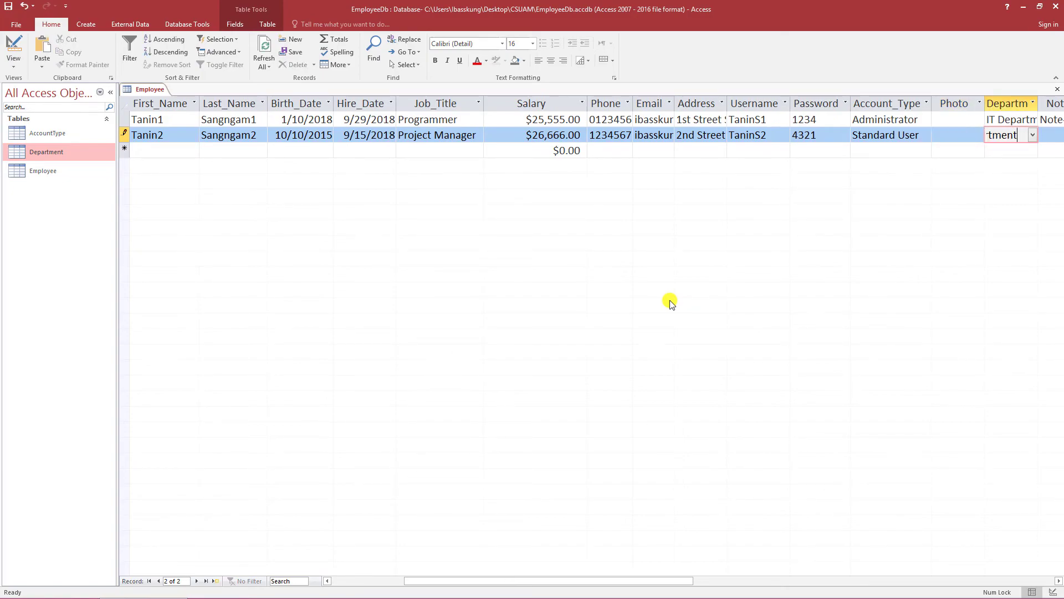
key("Tab")
type("Note")
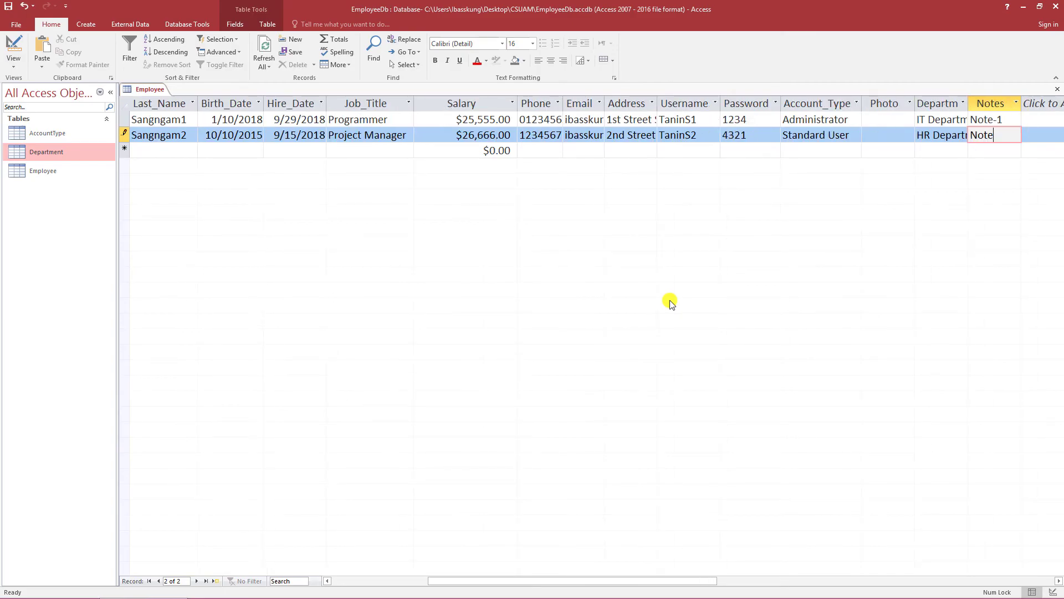
type("-2")
key("Tab")
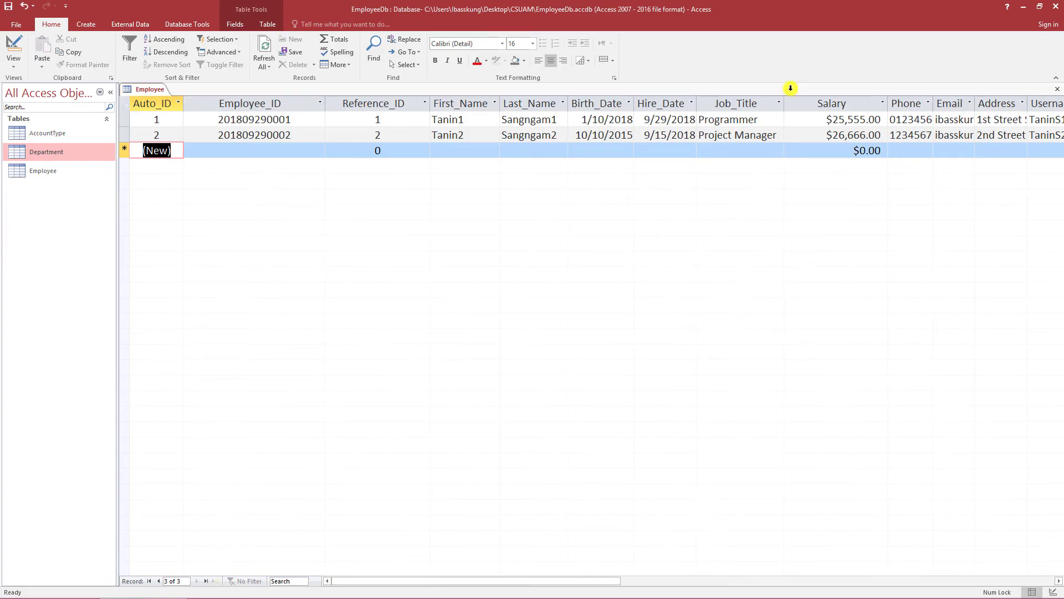
- Close the Employee table datasheet
right_click(150, 91)
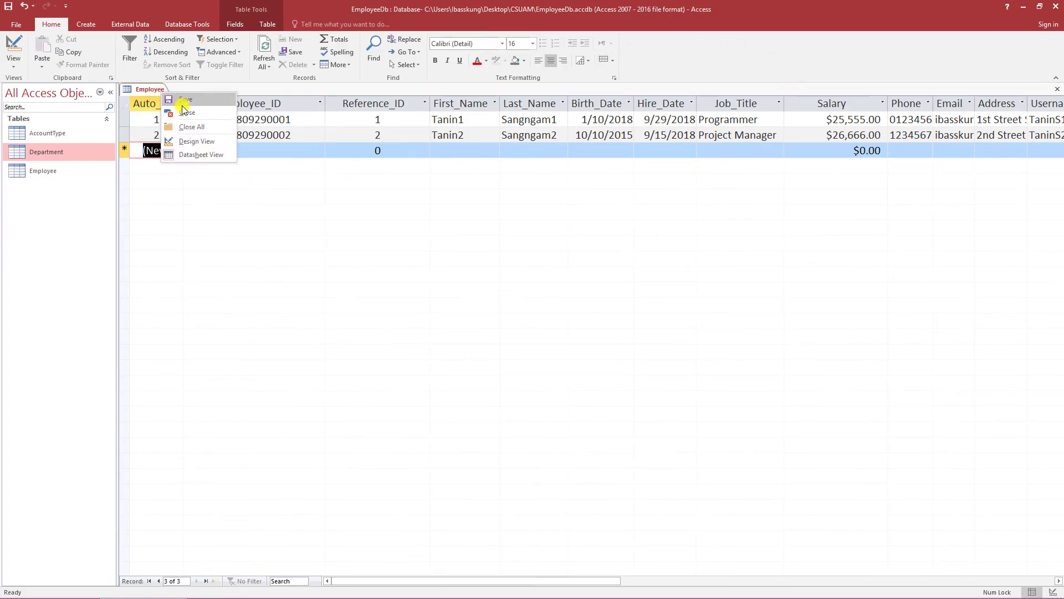
left_click(271, 135)
double_click(104, 168)
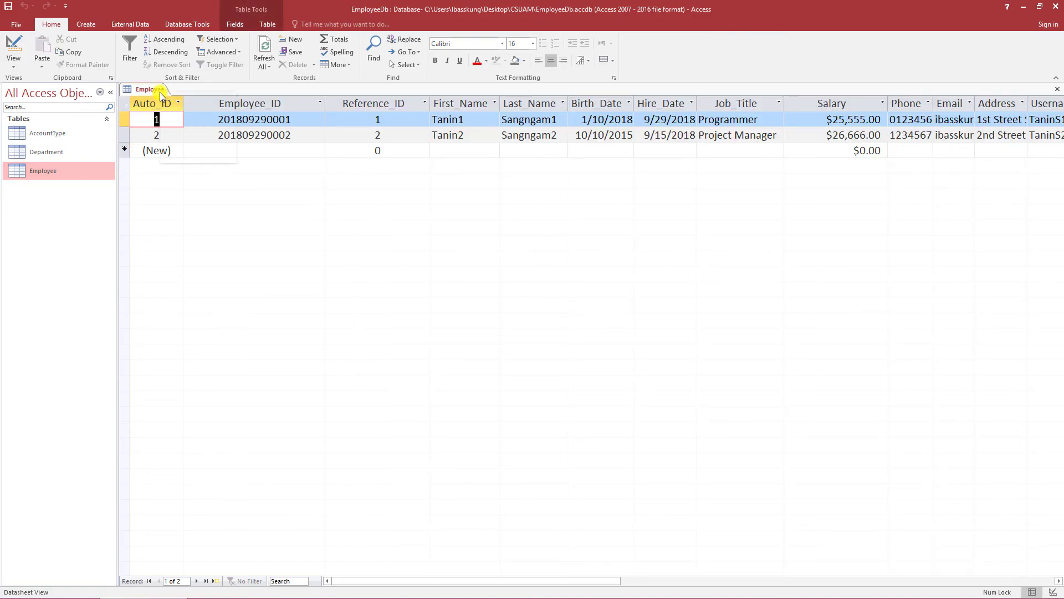
right_click(160, 92)
left_click(185, 114)
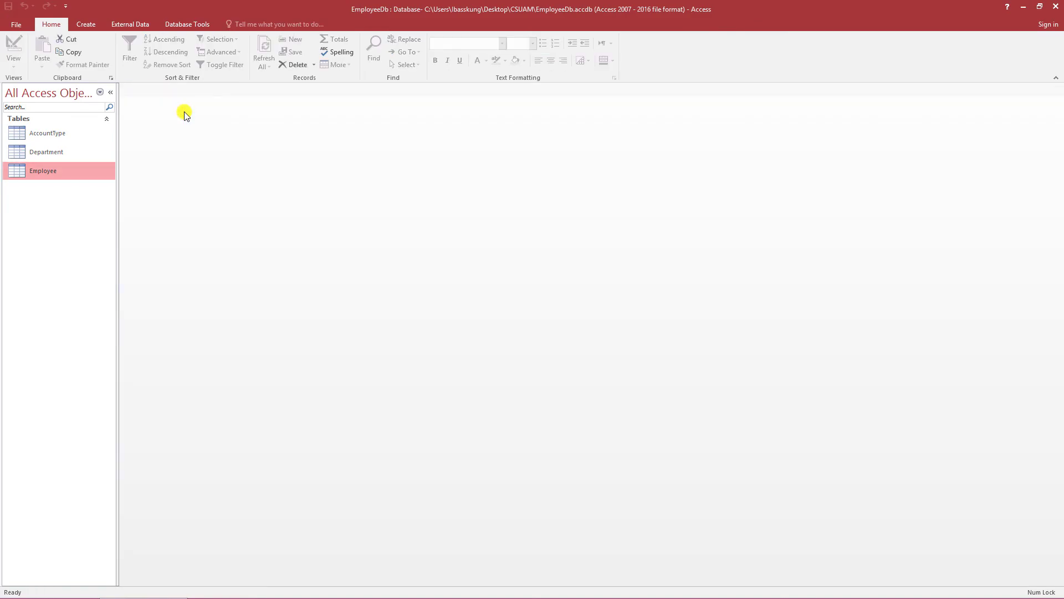
- In the Relationships diagram, enlarge the Employee box to show every field and rearrange the Department and AccountType boxes
left_click(186, 24)
left_click(141, 45)
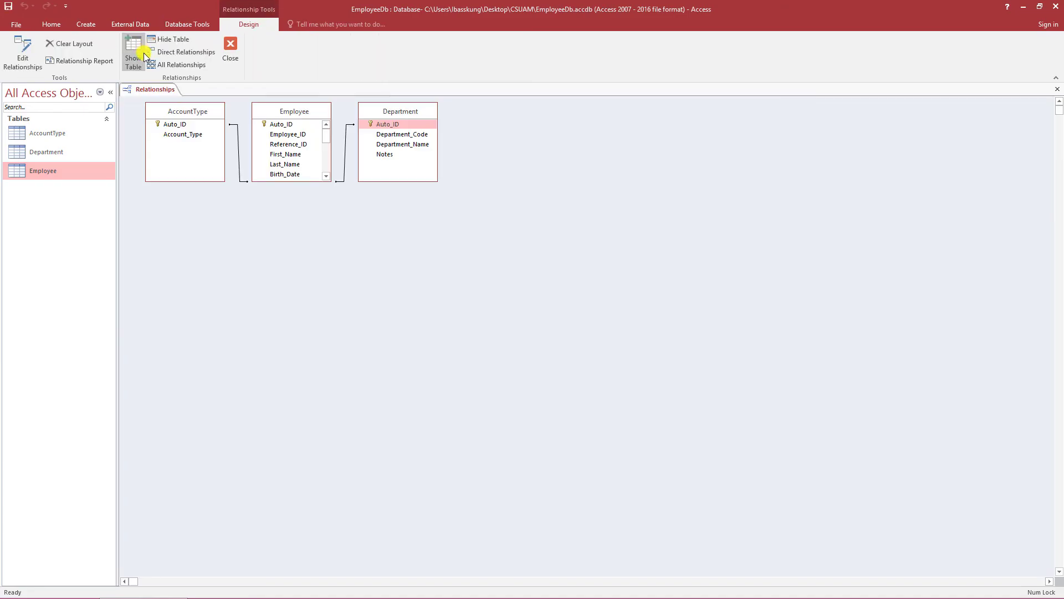
right_click(247, 216)
left_click(305, 229)
left_click_drag(295, 182, 297, 303)
left_click_drag(408, 111, 445, 178)
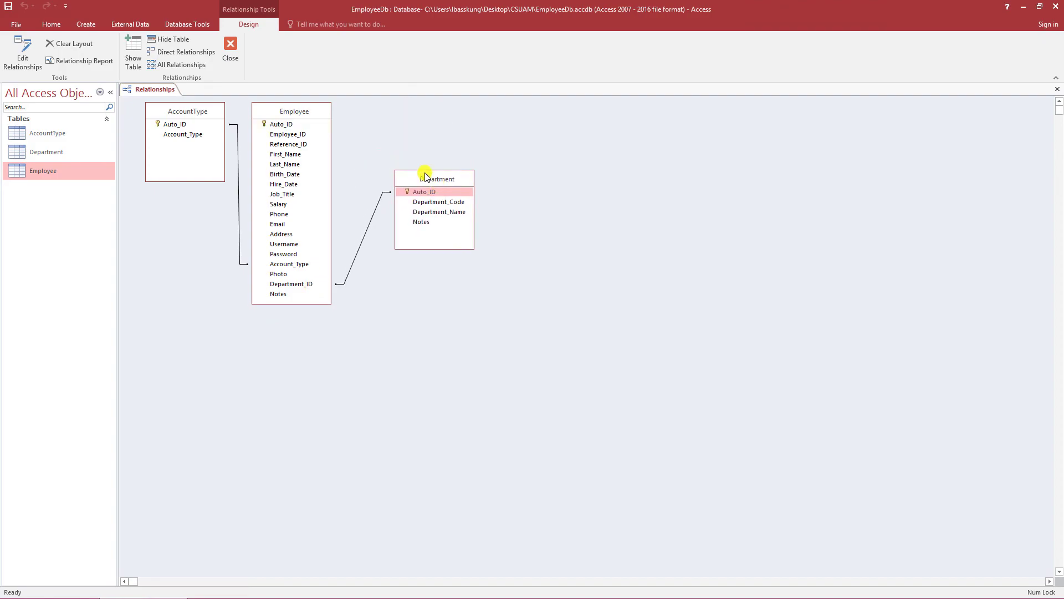
left_click_drag(307, 115, 346, 135)
left_click_drag(429, 178, 492, 233)
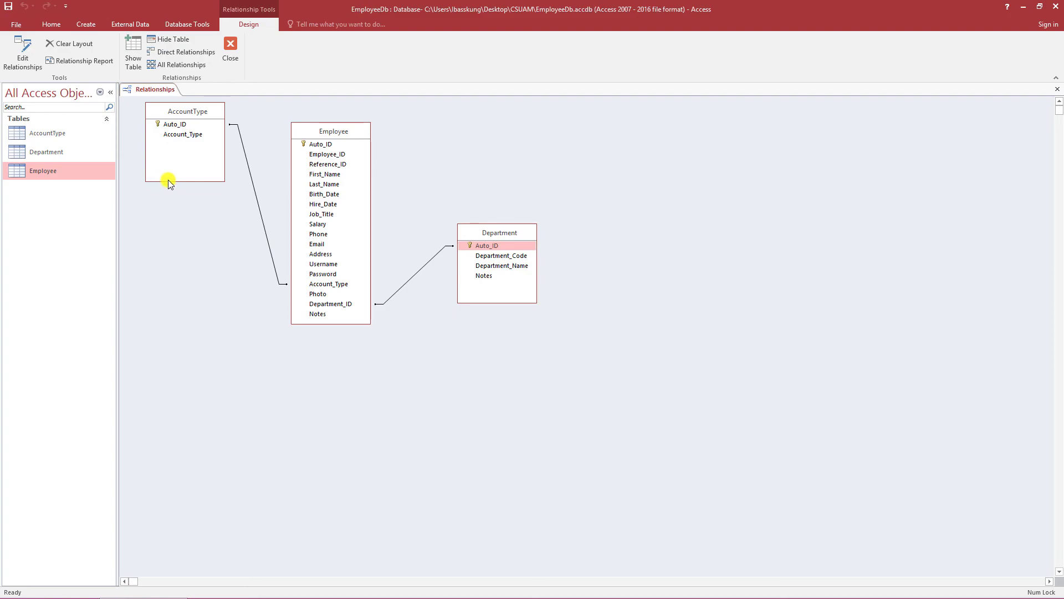
left_click_drag(183, 183, 164, 137)
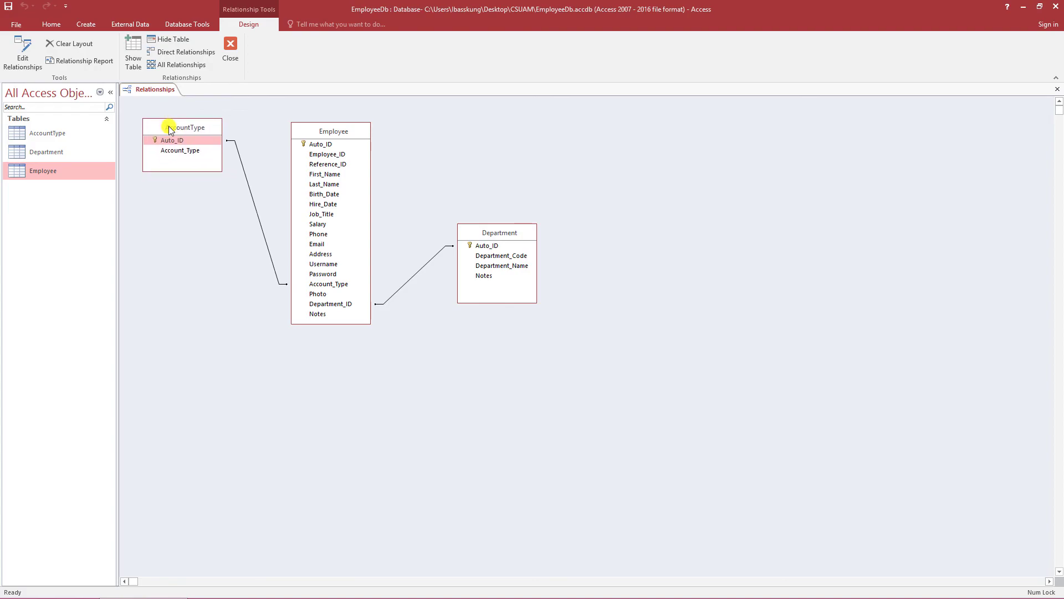
- Save the relationships layout and close it
right_click(158, 88)
left_click(177, 92)
right_click(166, 89)
left_click(183, 104)
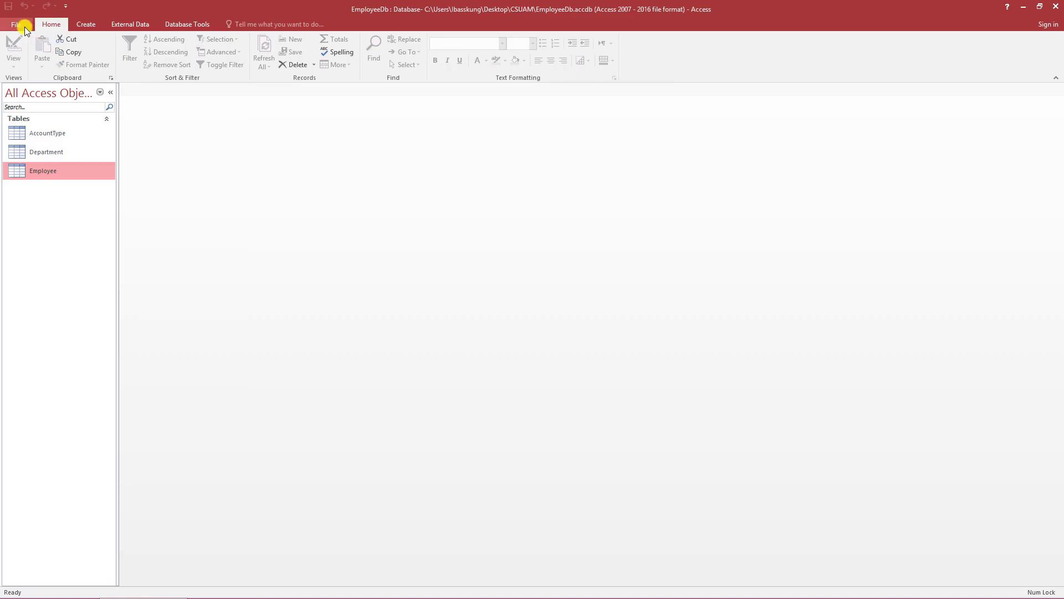
- Compact and repair the database, then open the Employee table in Design View
left_click(22, 26)
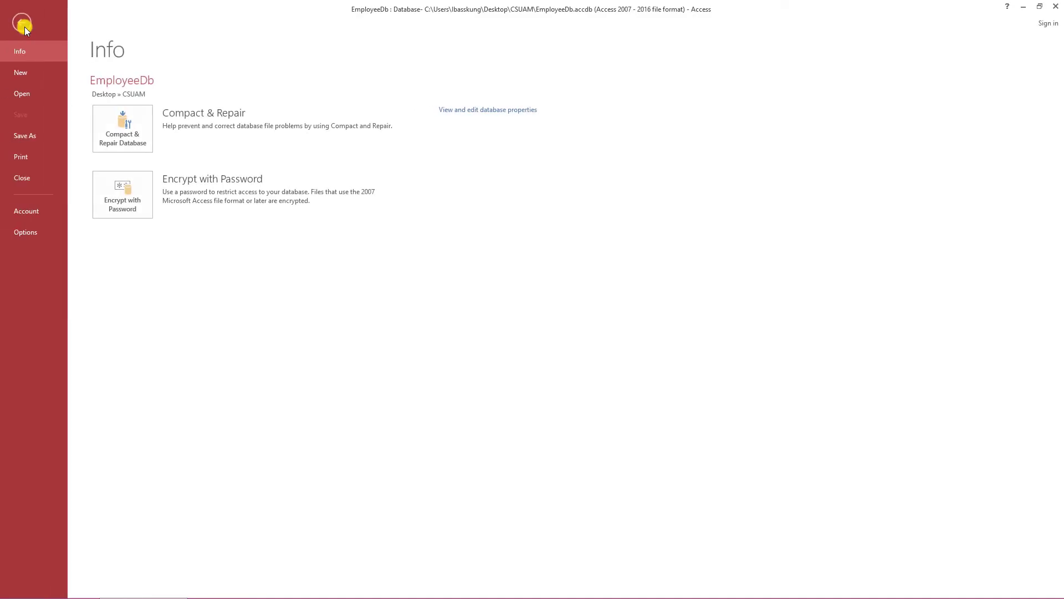
left_click(150, 116)
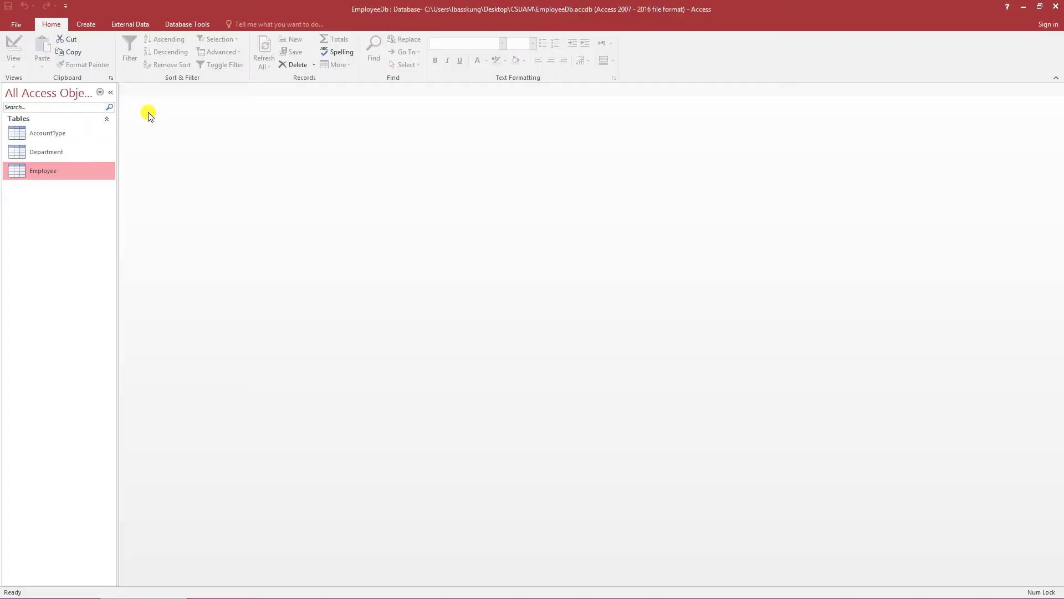
left_click(102, 187)
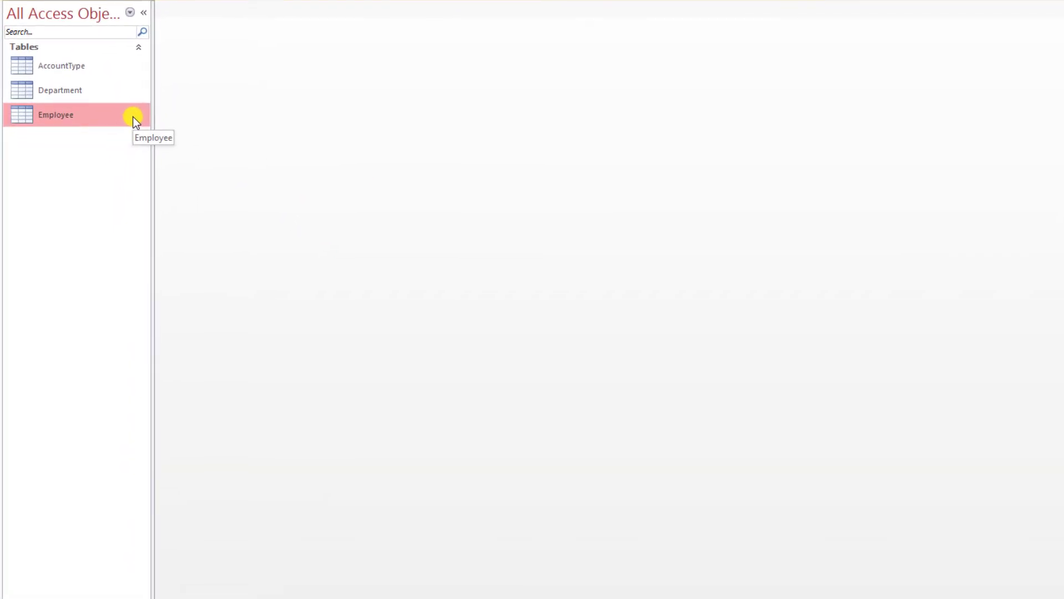
right_click(133, 117)
left_click(176, 143)
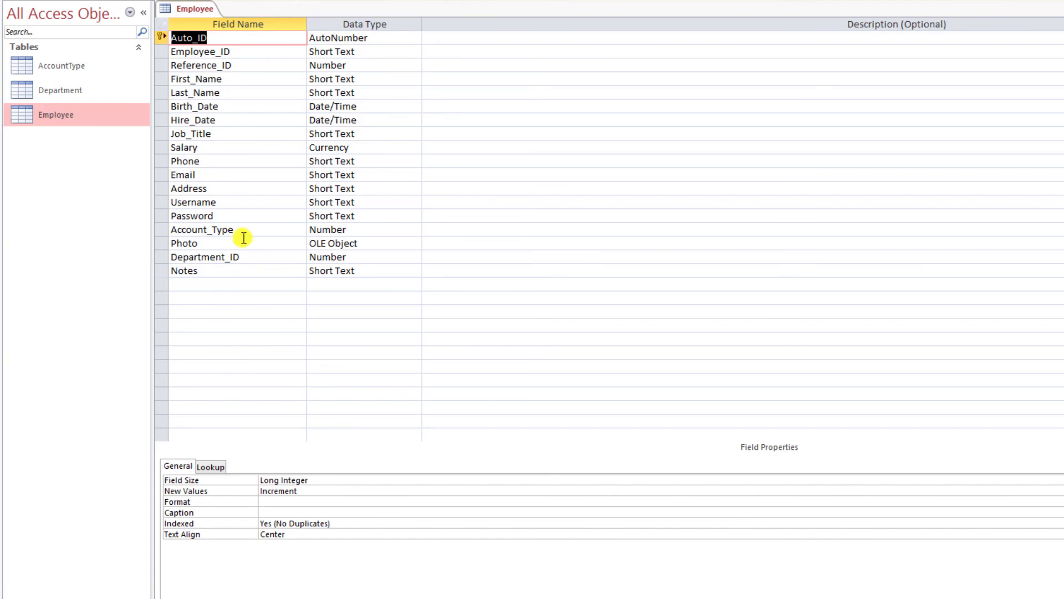
- Set Employee_ID and Reference_ID to Indexed Yes (No Duplicates) and make Reference_ID required
left_click(252, 50)
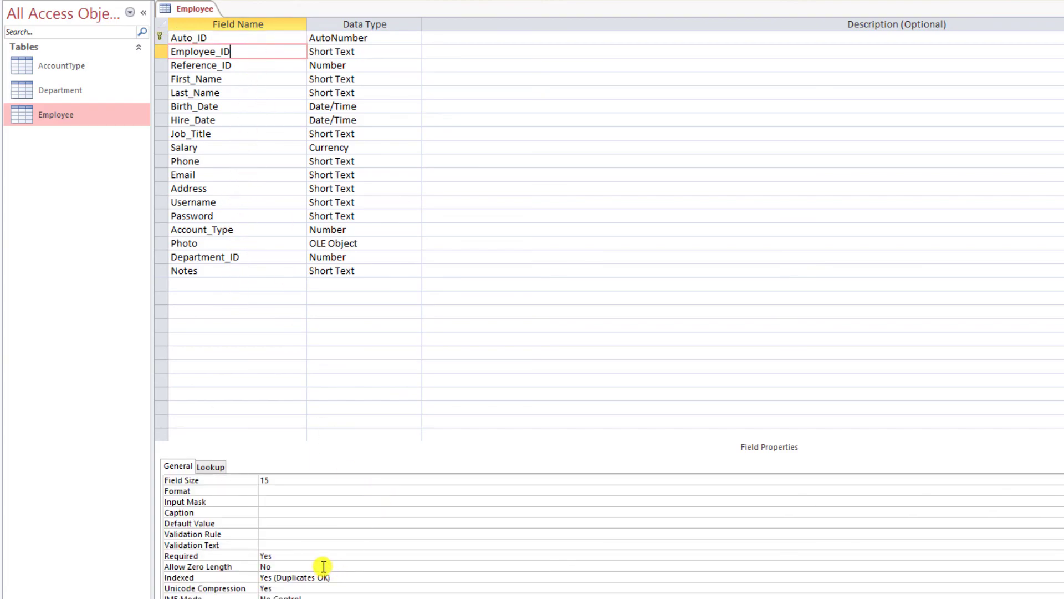
double_click(354, 577)
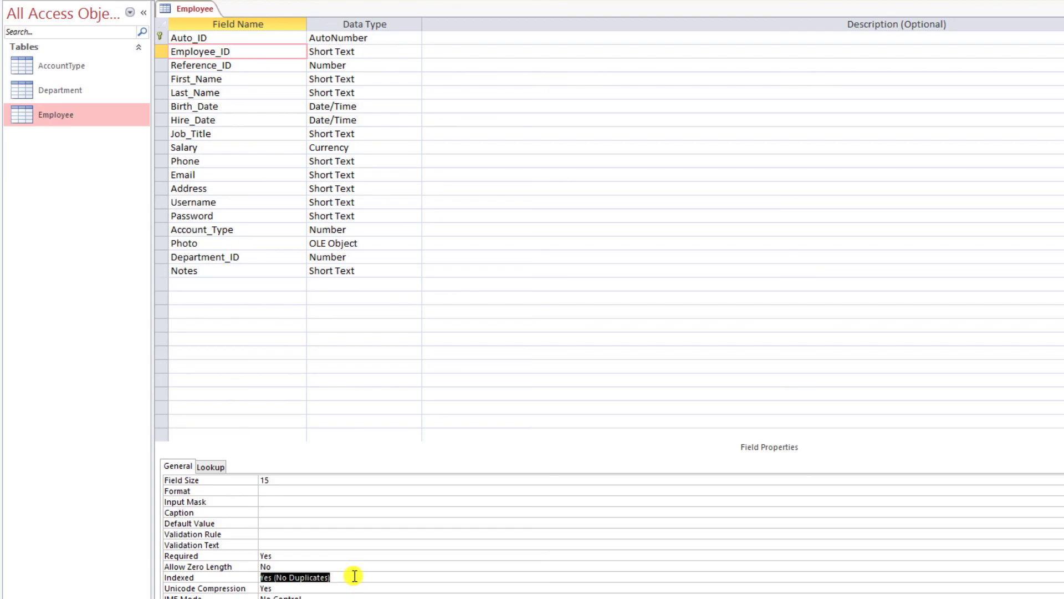
left_click(345, 577)
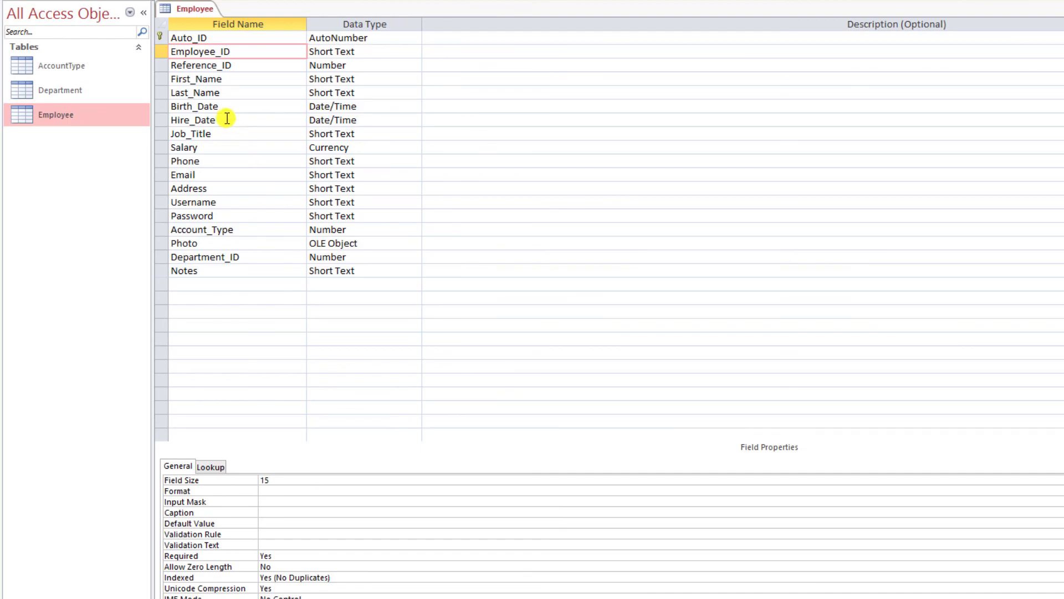
left_click(236, 66)
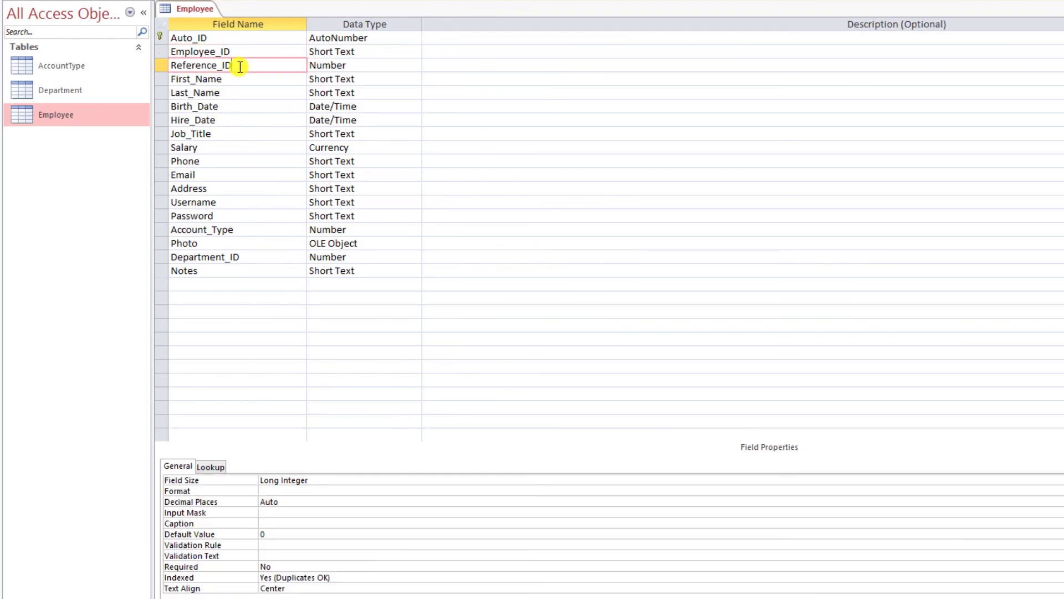
double_click(348, 577)
left_click(303, 565)
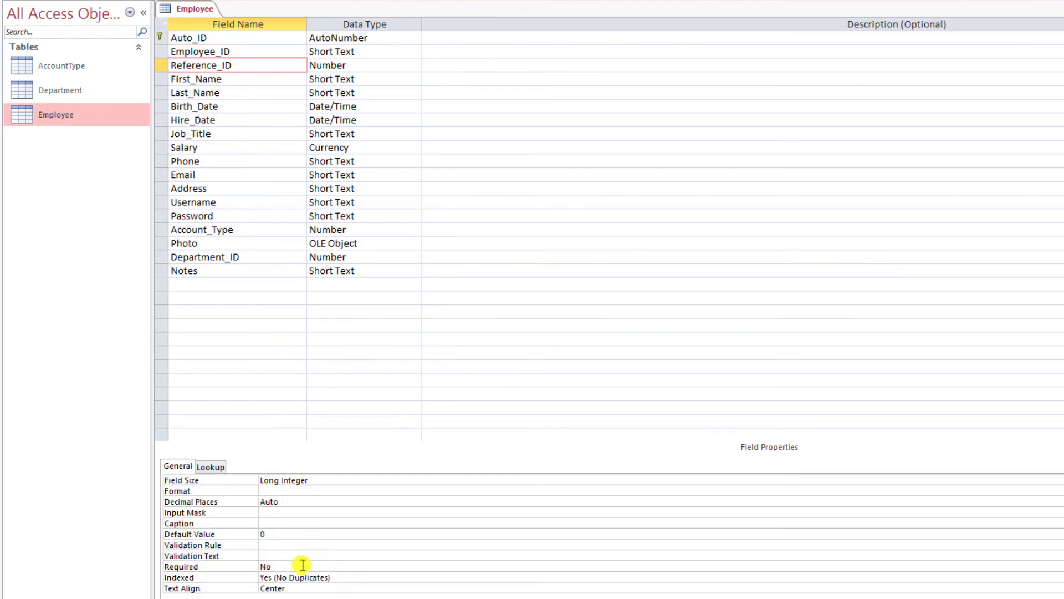
double_click(303, 564)
left_click(290, 555)
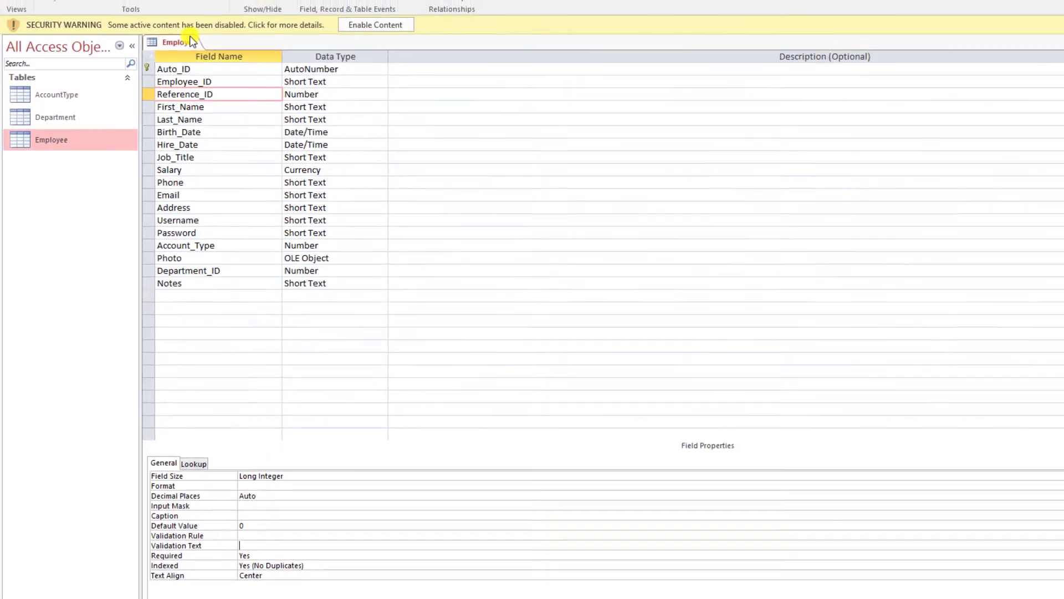
- Save the design, test existing data against the new rules, and review both records' Reference_ID values
right_click(214, 9)
left_click(230, 29)
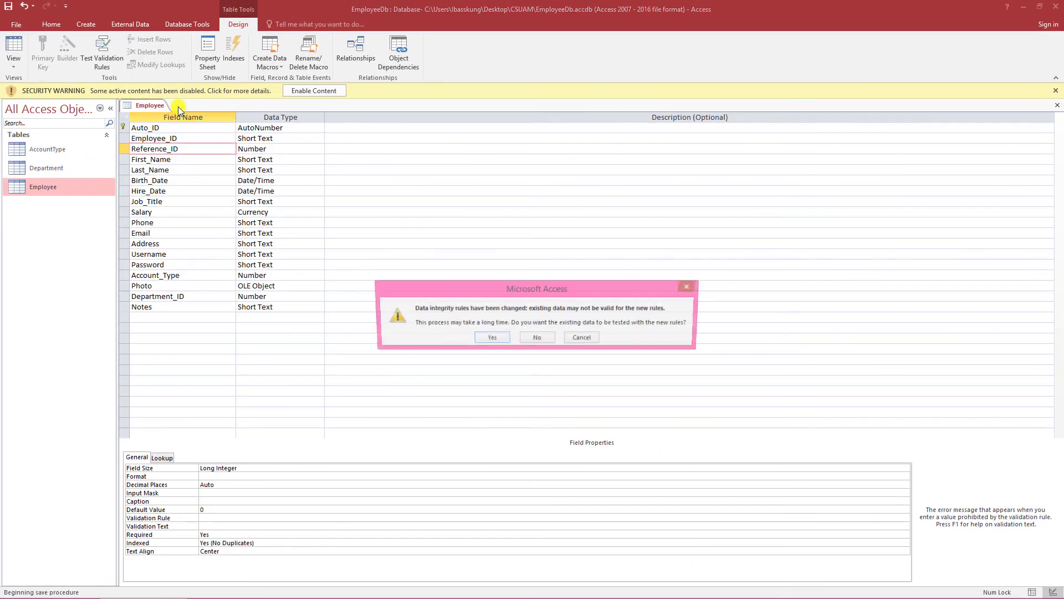
left_click(491, 338)
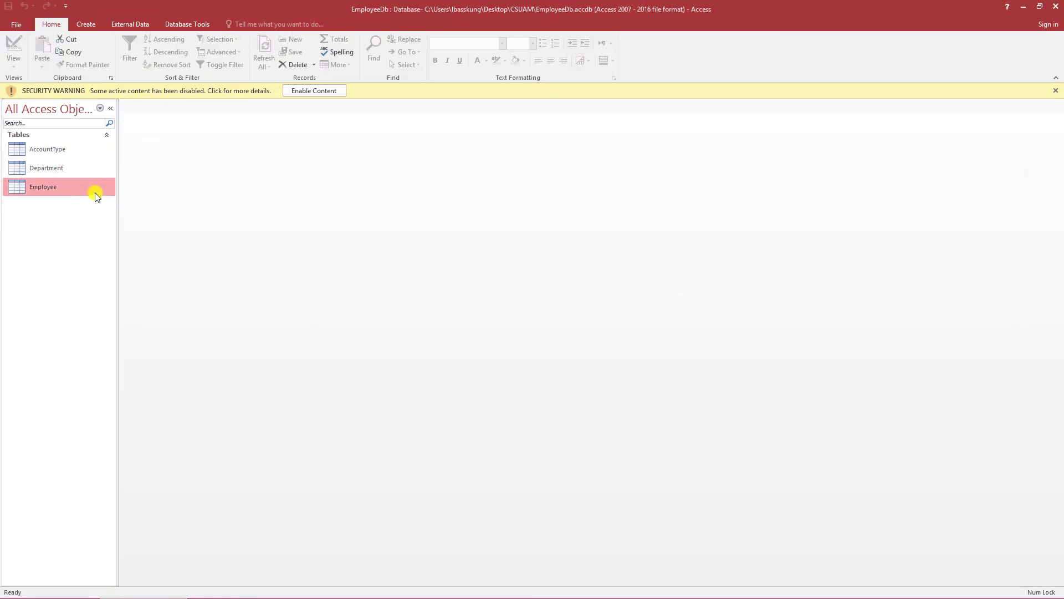
double_click(44, 187)
left_click(389, 143)
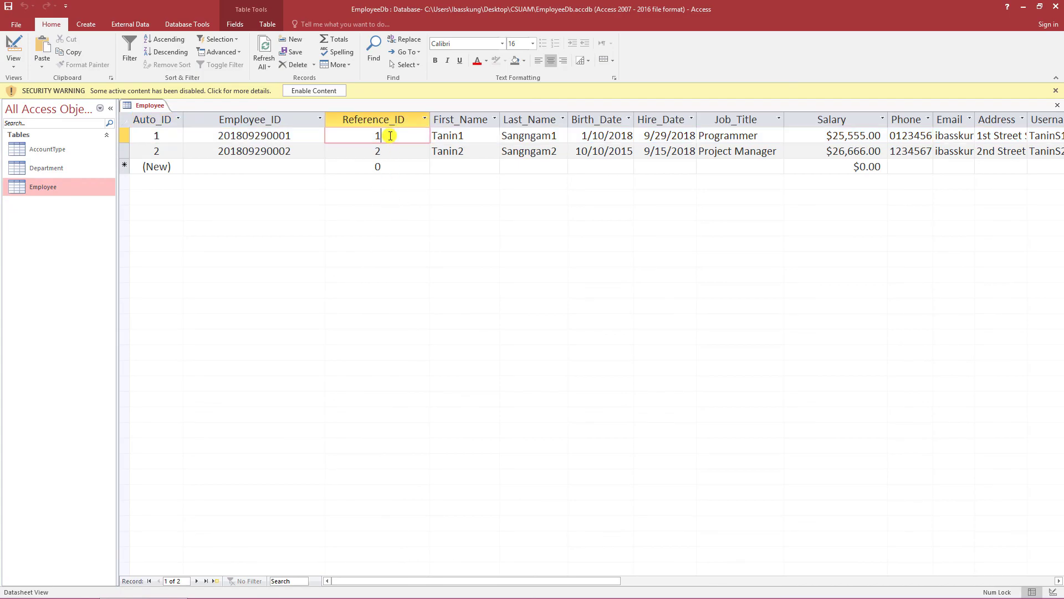
left_click(388, 150)
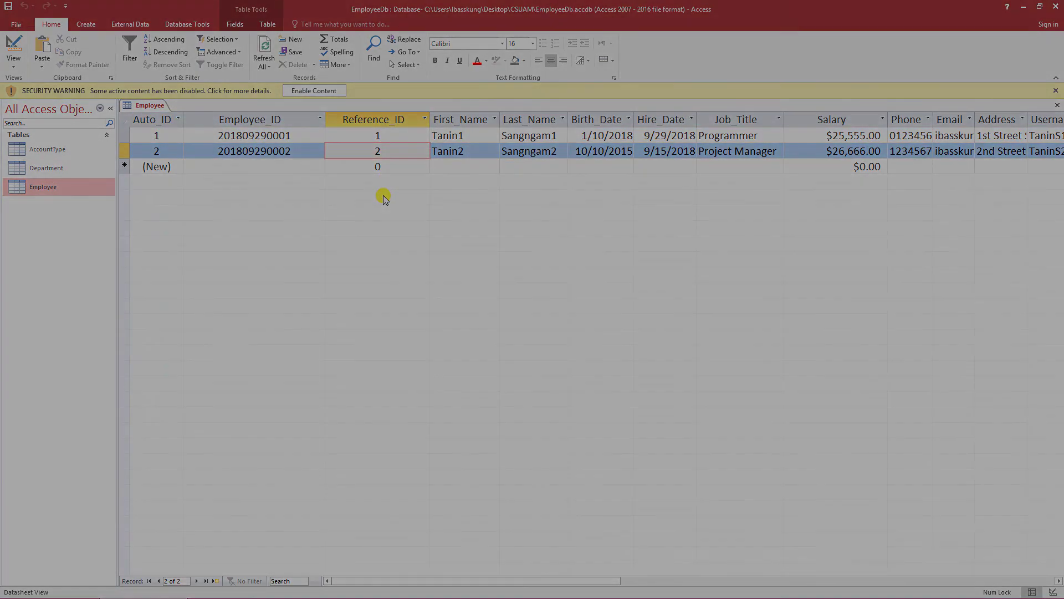